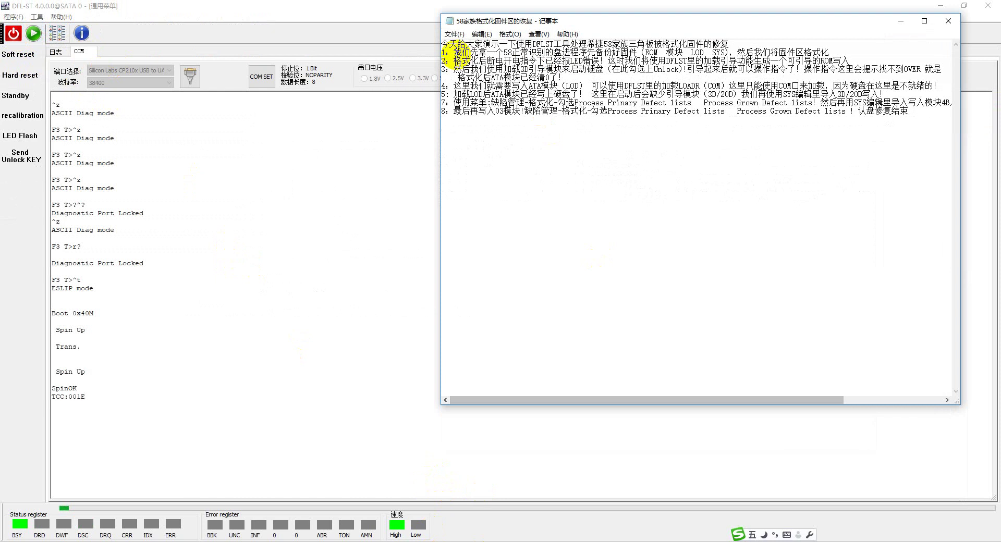
Step: Read the Notepad repair notes on backing up and formatting a 58-family drive's firmware, and return to DFL-ST
left_click_drag(442, 44, 838, 52)
left_click(737, 46)
left_click(448, 48)
left_click(834, 51)
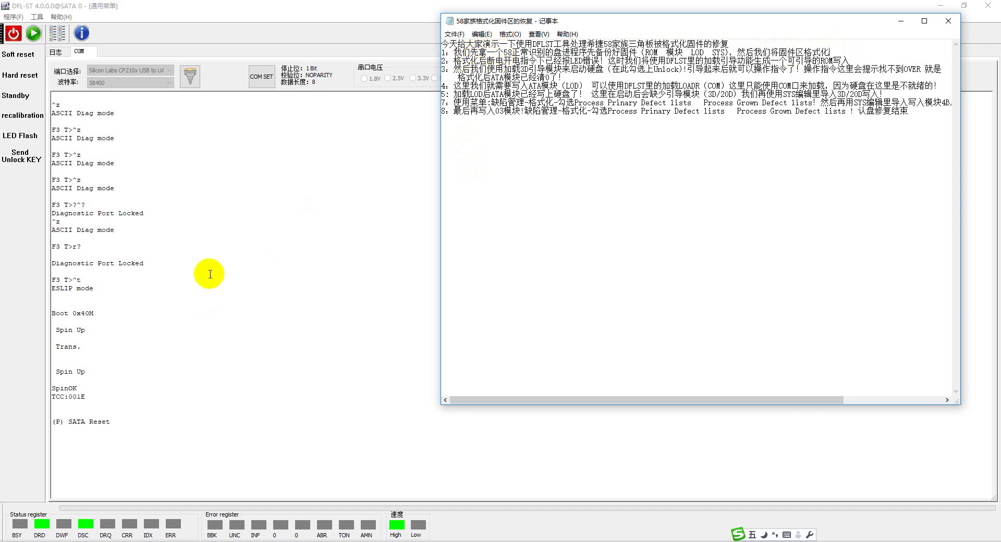
left_click(210, 274)
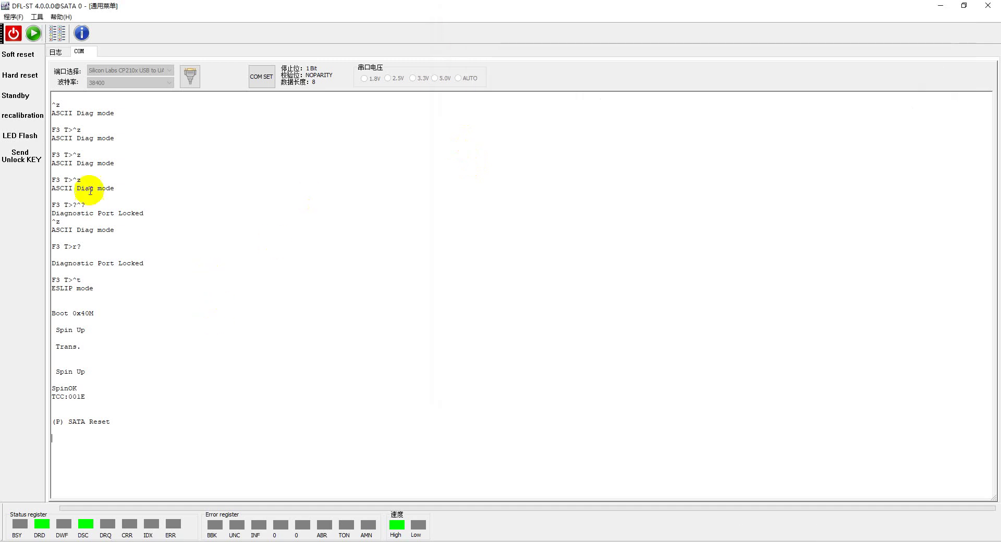
Step: Retrieve the connected drive's detailed basic and factory information and confirm it to start the matching F3 utility
left_click(33, 33)
left_click(455, 275)
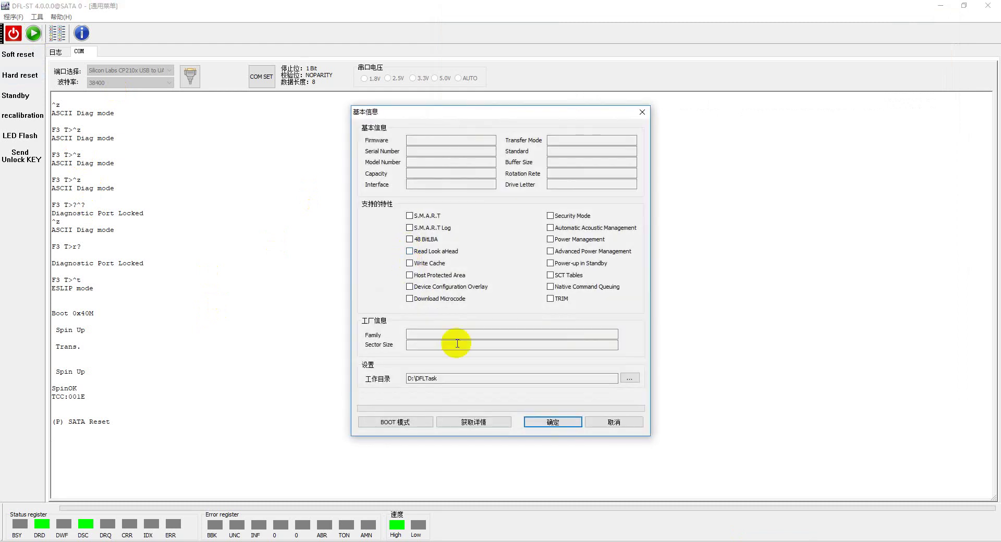
left_click(449, 422)
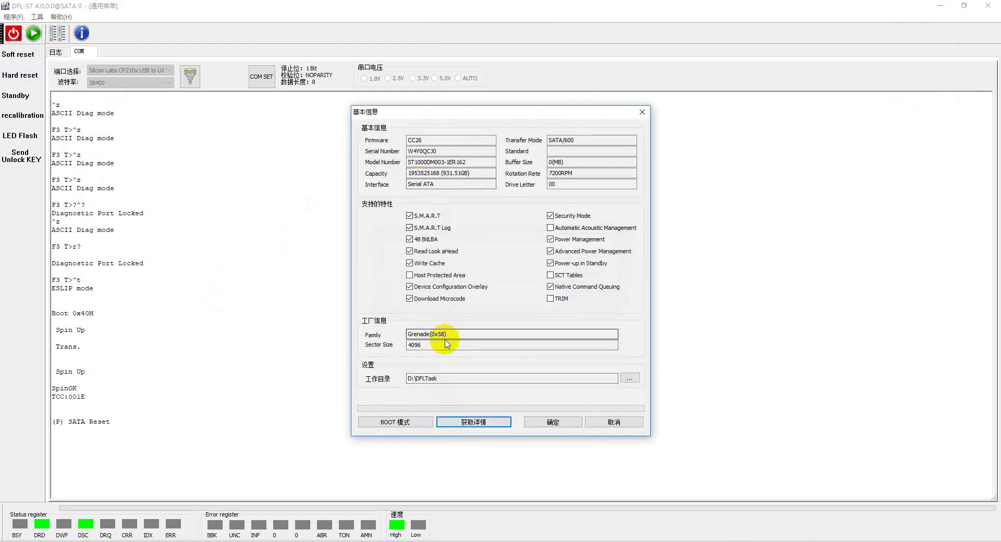
left_click_drag(405, 334, 473, 333)
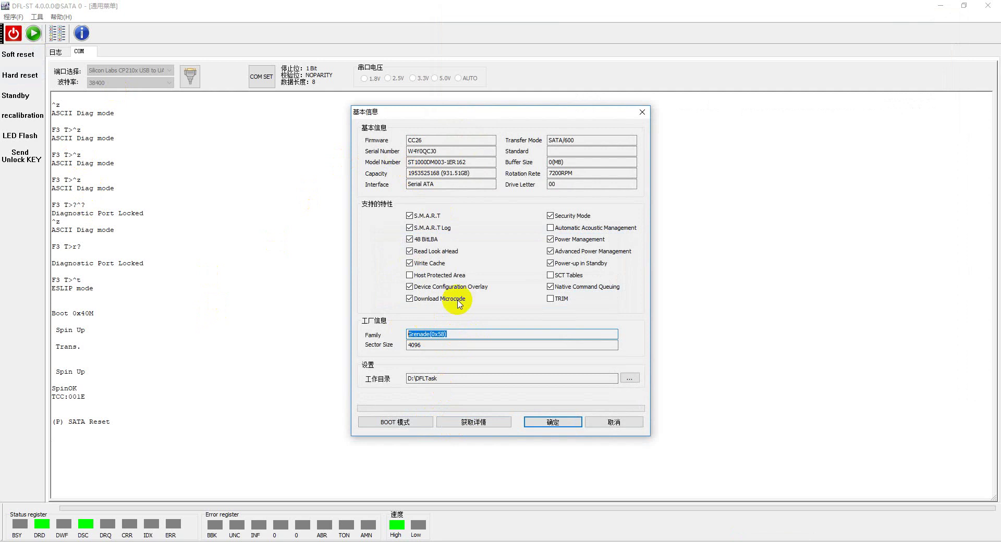
double_click(423, 139)
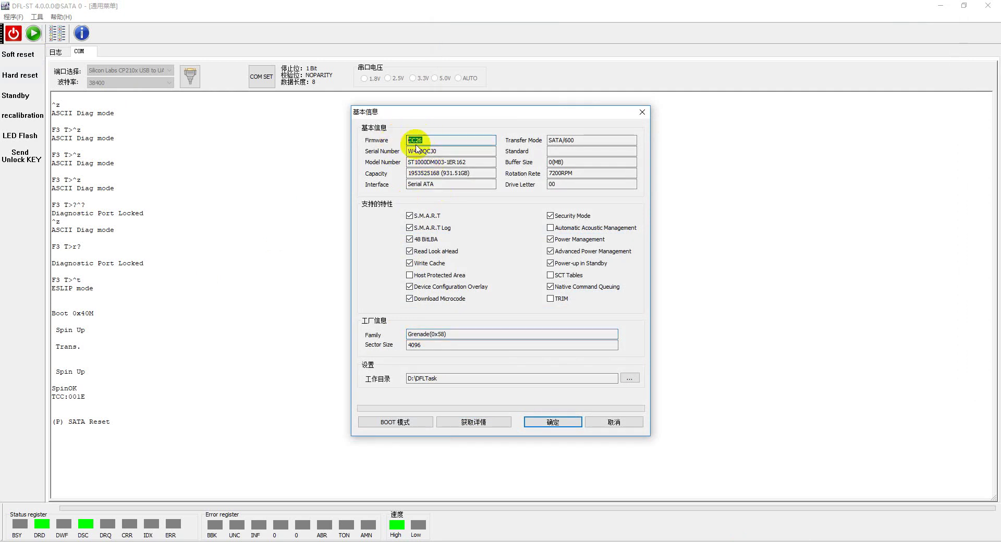
left_click_drag(464, 162, 392, 162)
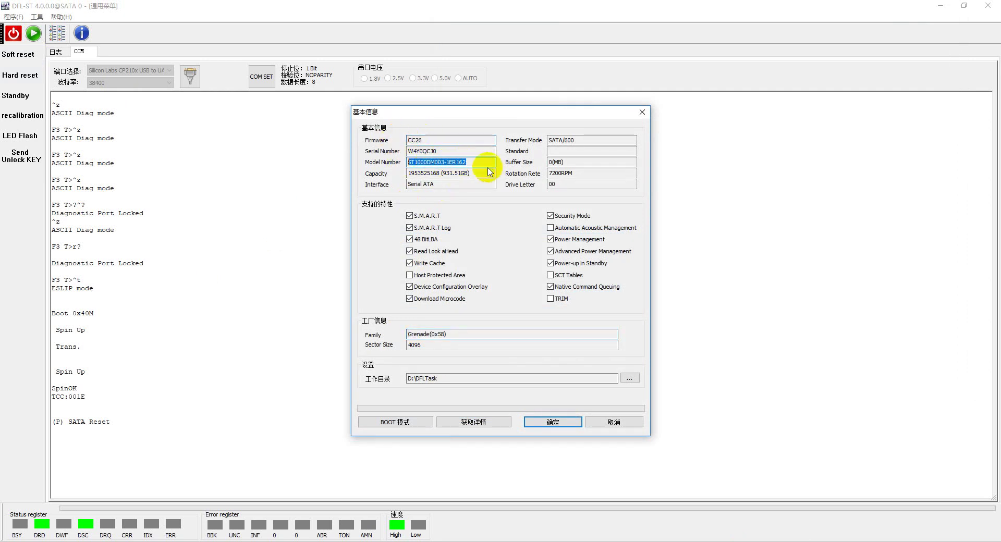
left_click(546, 425)
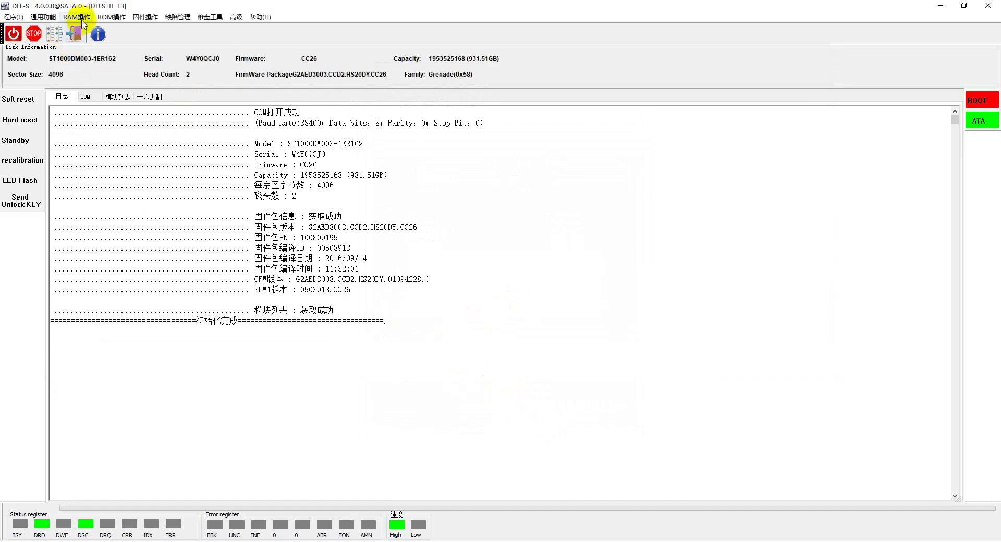
Step: Accept the existing non-empty working directory under D:\DFLTask\STF3\Grenade(0x58) and open the drive's folder
left_click(114, 20)
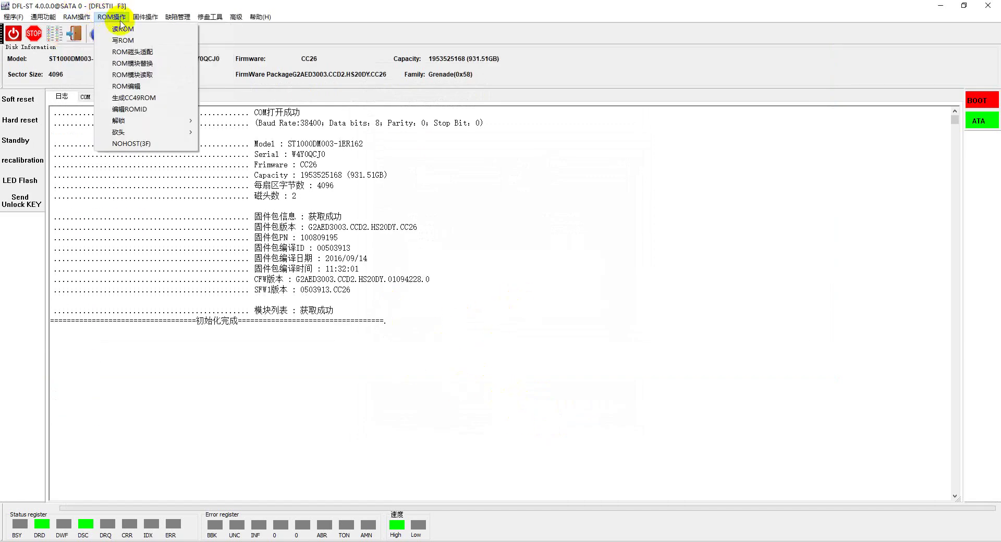
mouse_move(34, 18)
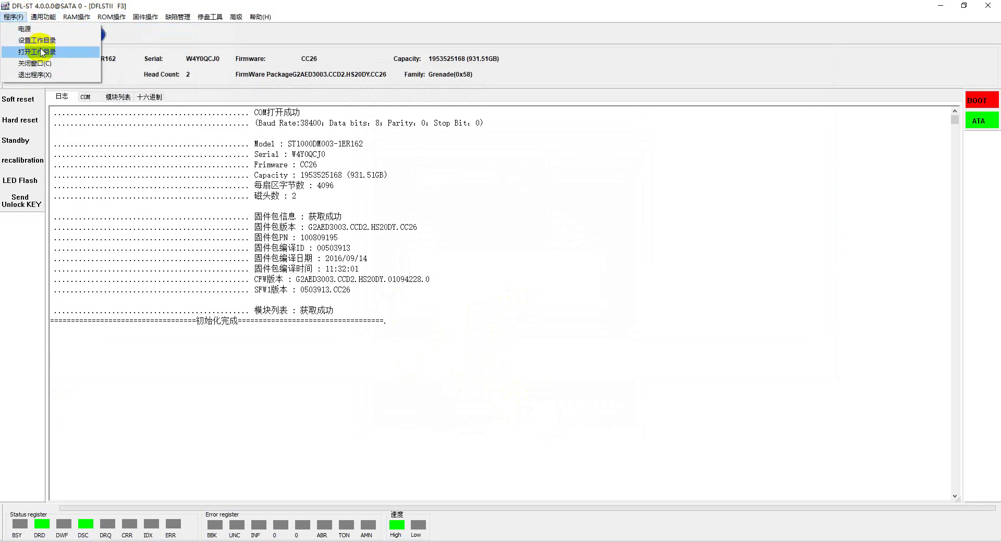
left_click(47, 63)
left_click(584, 350)
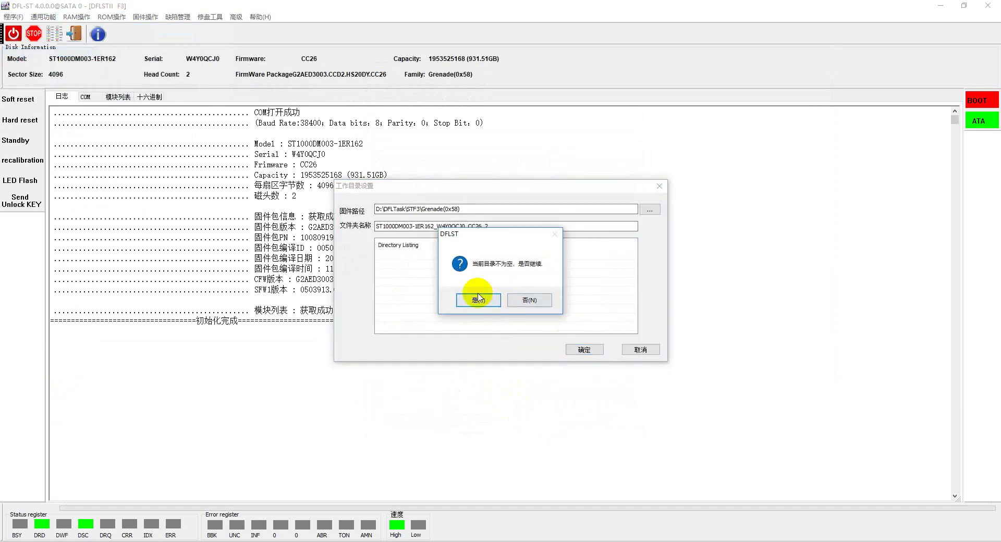
left_click(364, 306)
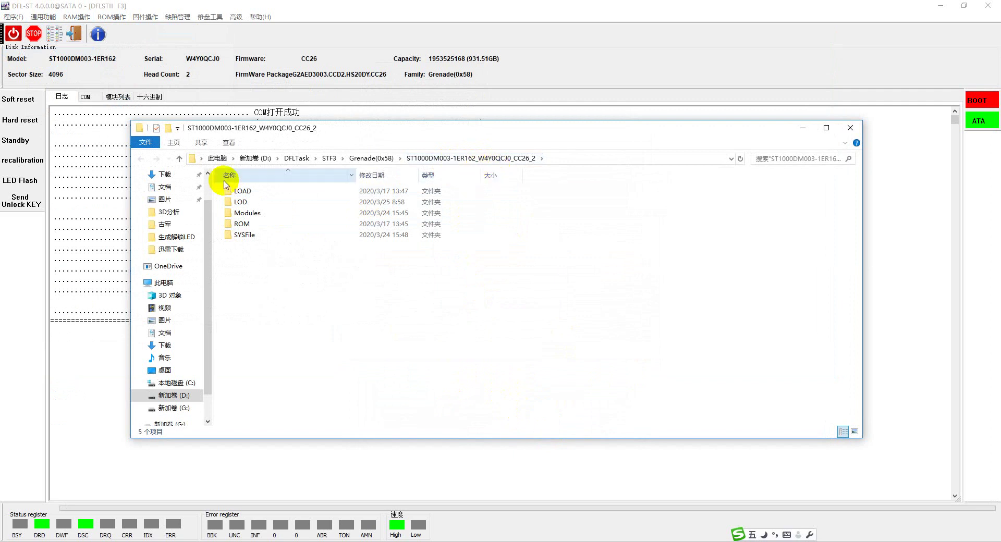
Step: Check the backup files stored in the drive's LOD and ROM folders
double_click(240, 202)
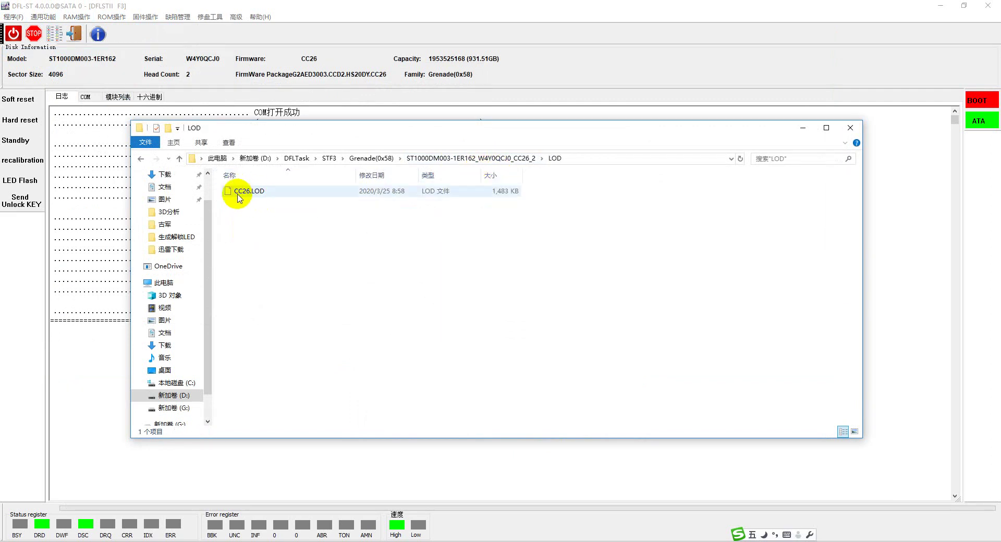
left_click(141, 158)
left_click(244, 225)
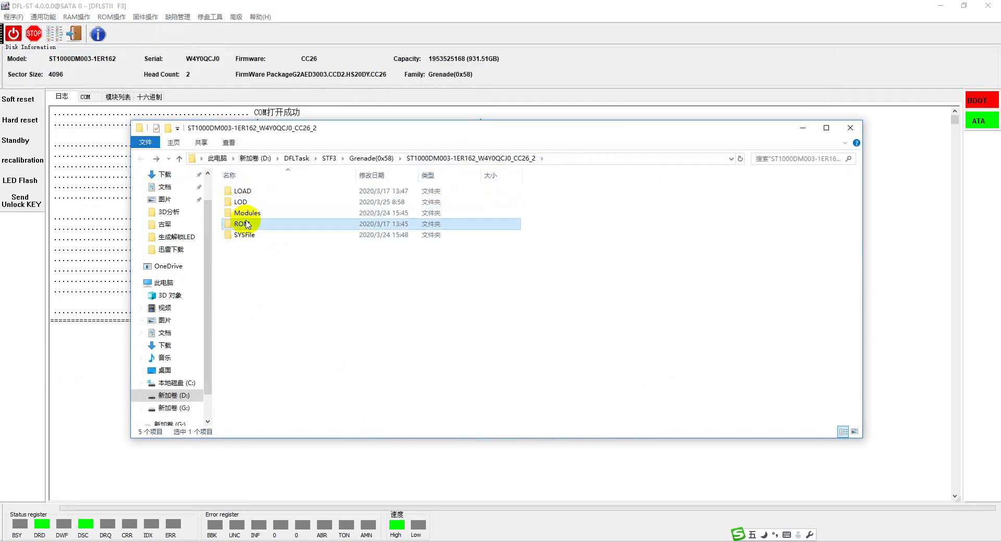
double_click(247, 225)
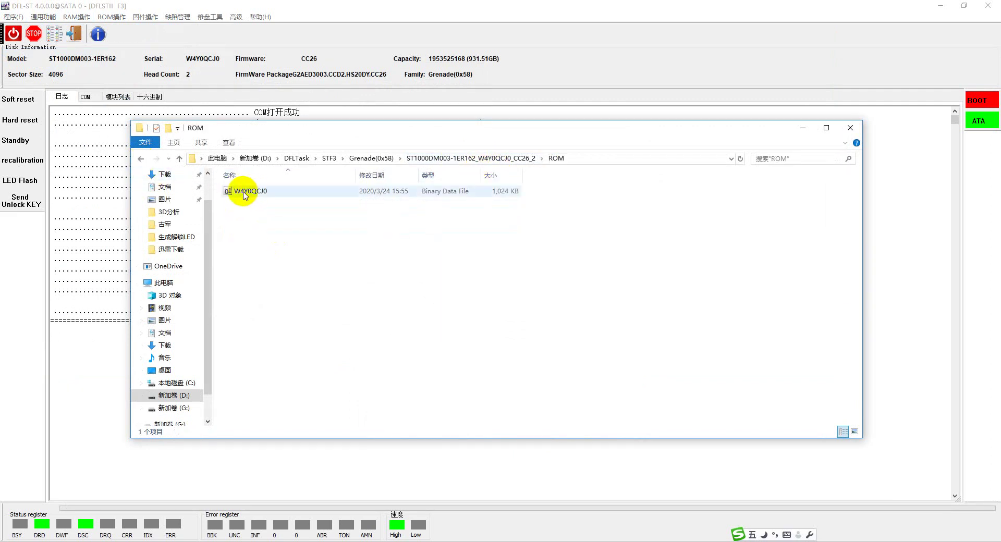
left_click(140, 159)
Step: Look through the firmware module backups in the Modules folder and return to the drive's main folder
left_click(248, 214)
double_click(248, 213)
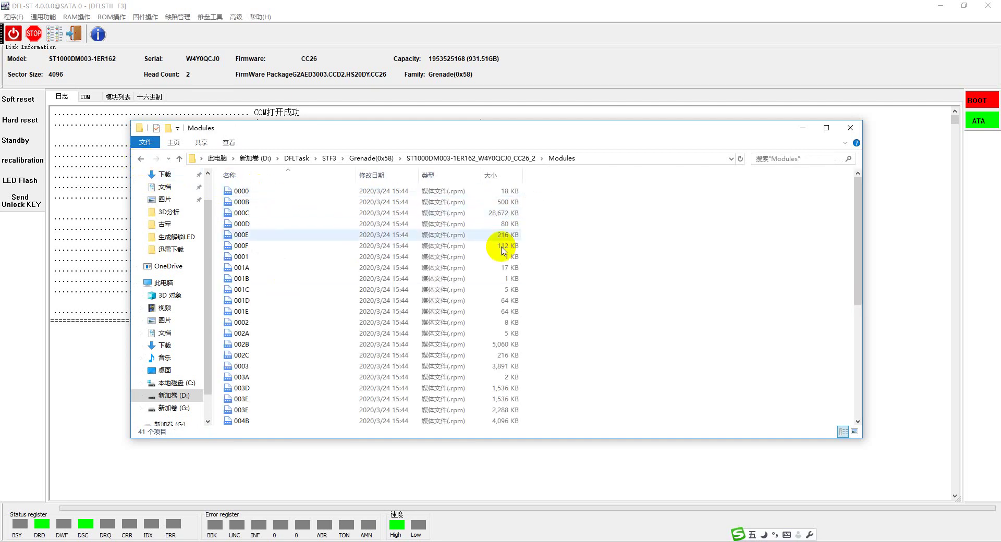
left_click_drag(865, 277, 858, 179)
left_click(141, 159)
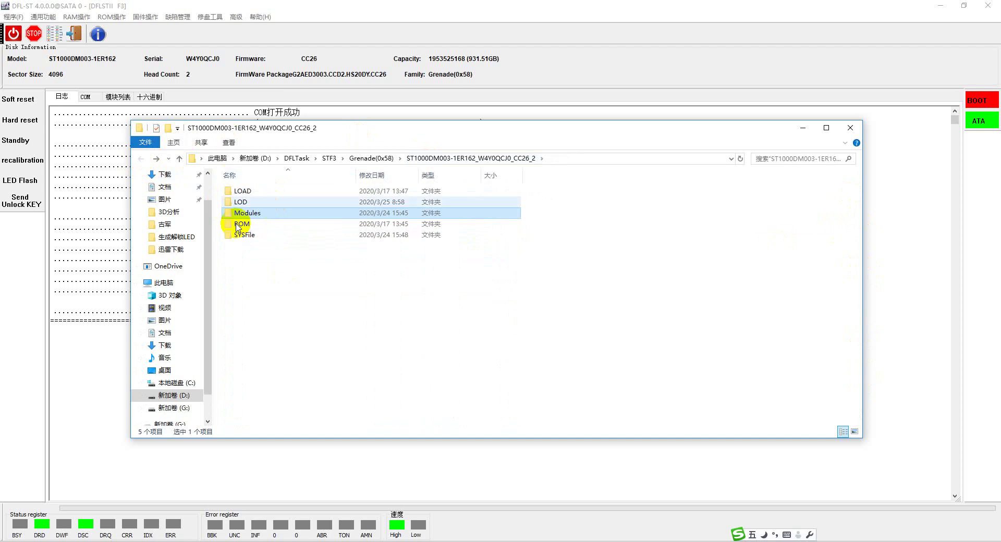
Step: Look through the system file backups in SYSFile's Copy0 folder and return to the drive's main folder
double_click(241, 235)
double_click(244, 191)
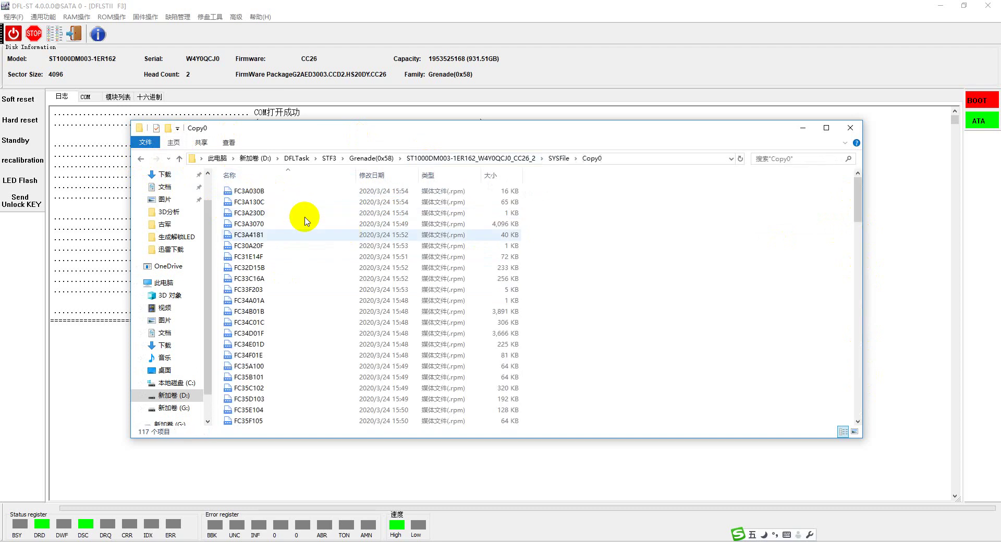
left_click_drag(858, 201, 849, 136)
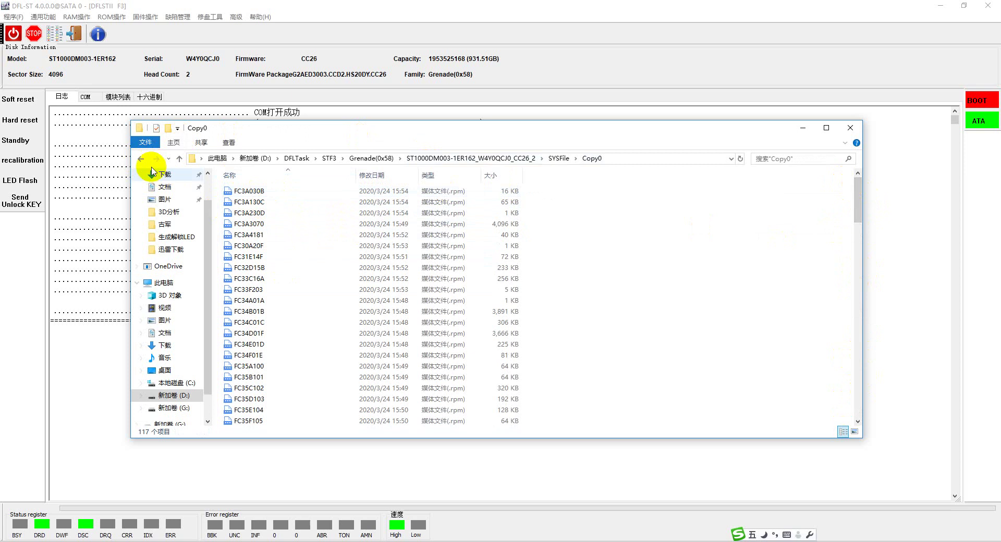
left_click(140, 159)
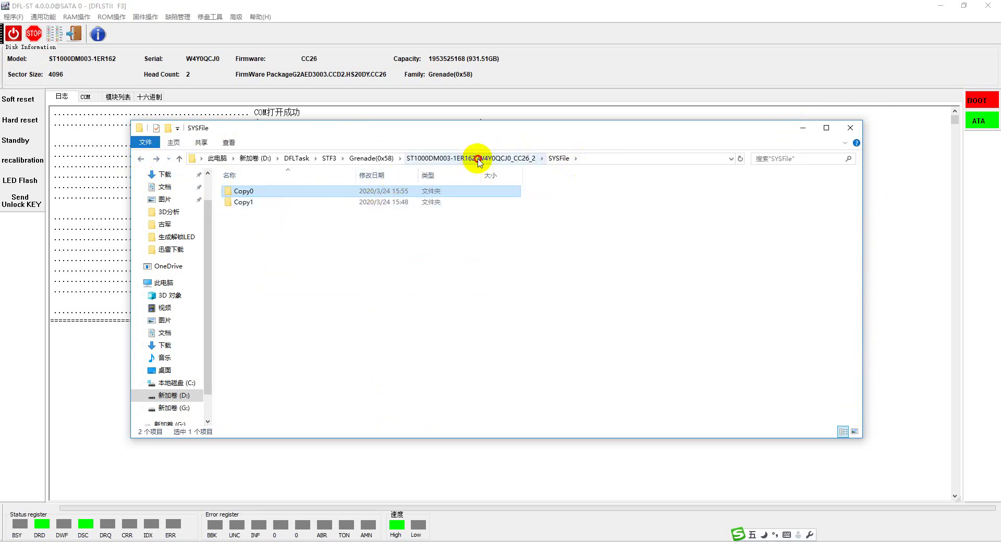
left_click(472, 158)
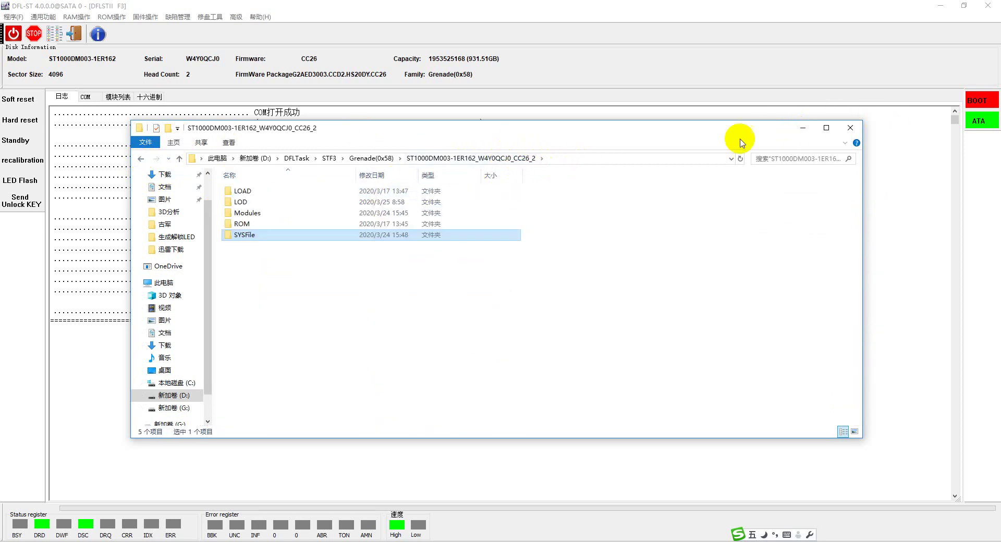
Step: Minimize the backup folder window and show the COM terminal in DFL-ST
left_click(804, 128)
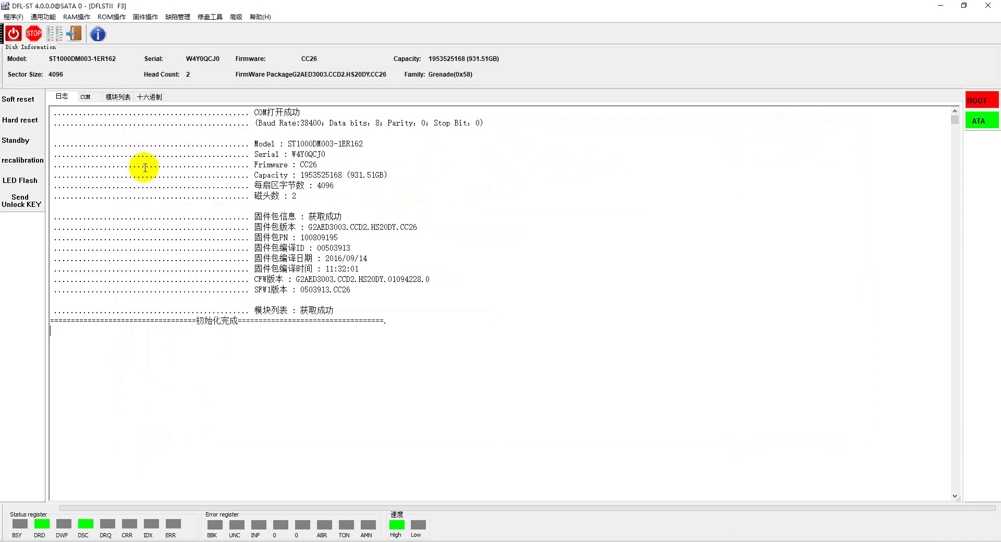
left_click(87, 98)
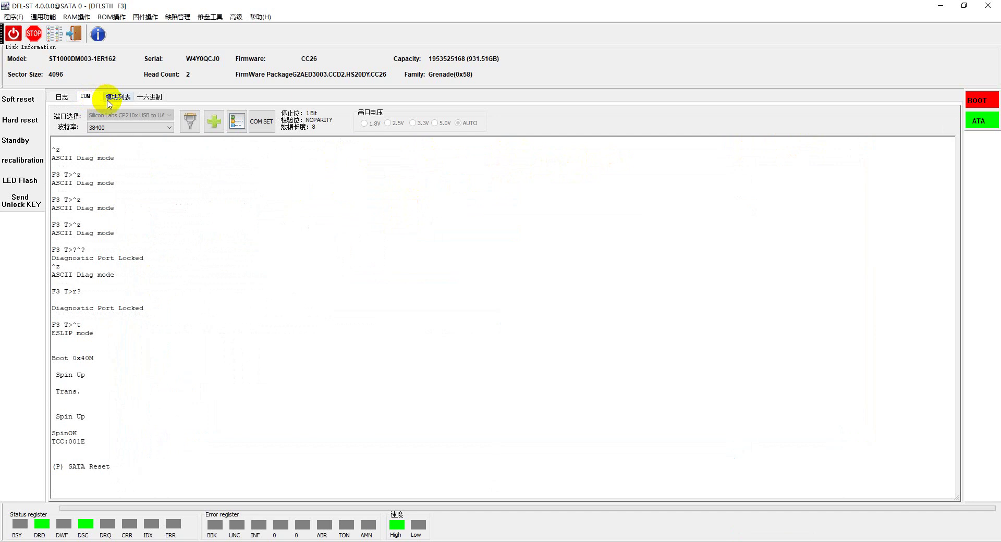
left_click(140, 18)
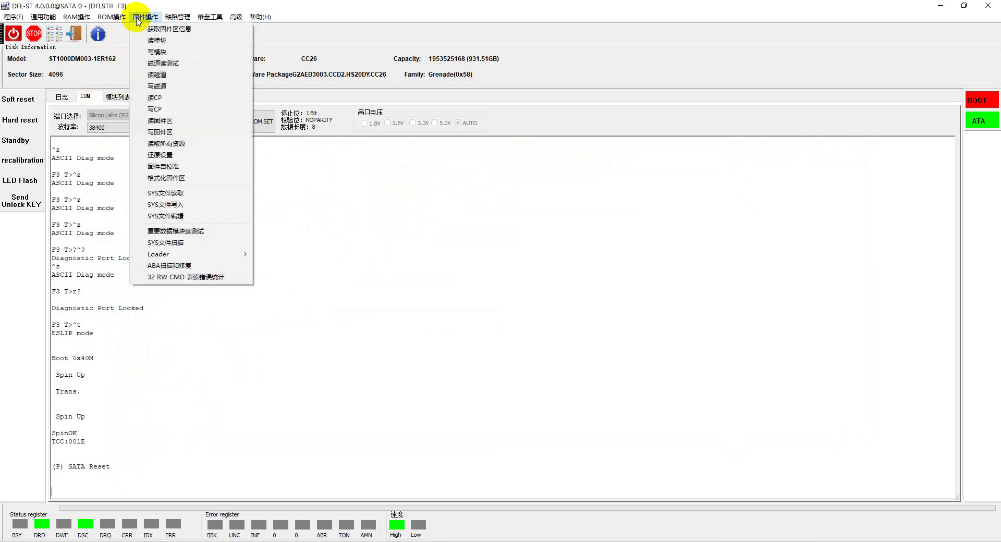
mouse_move(111, 16)
mouse_move(143, 123)
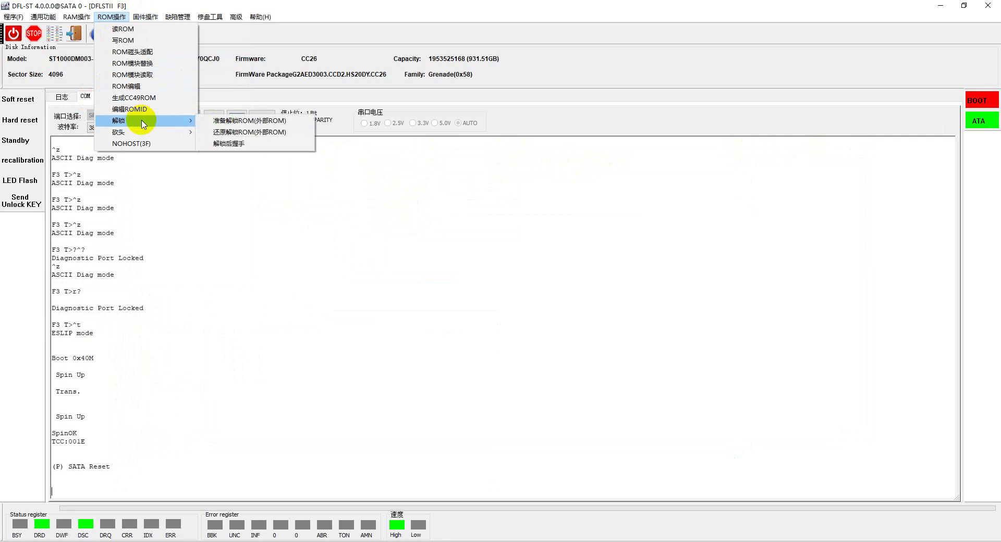
left_click(229, 124)
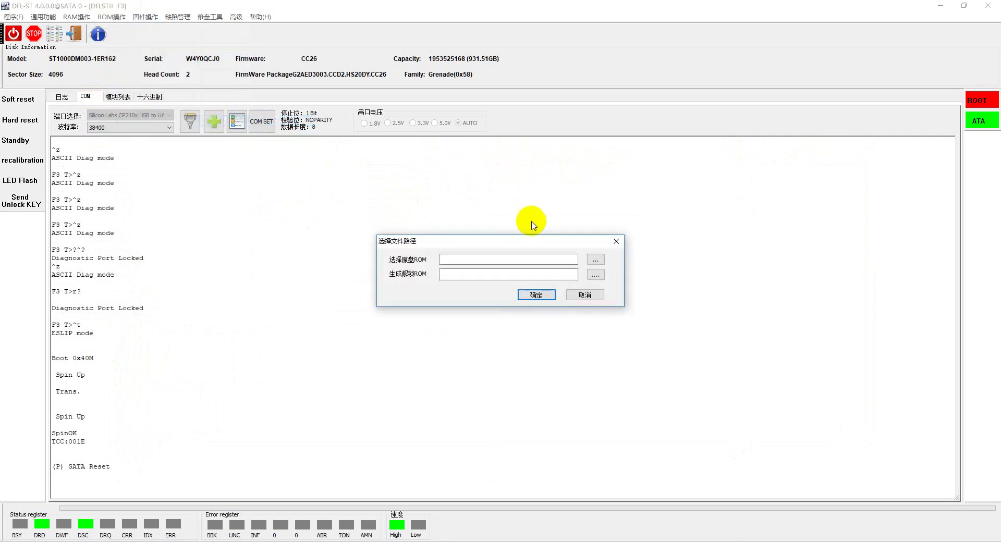
left_click(596, 261)
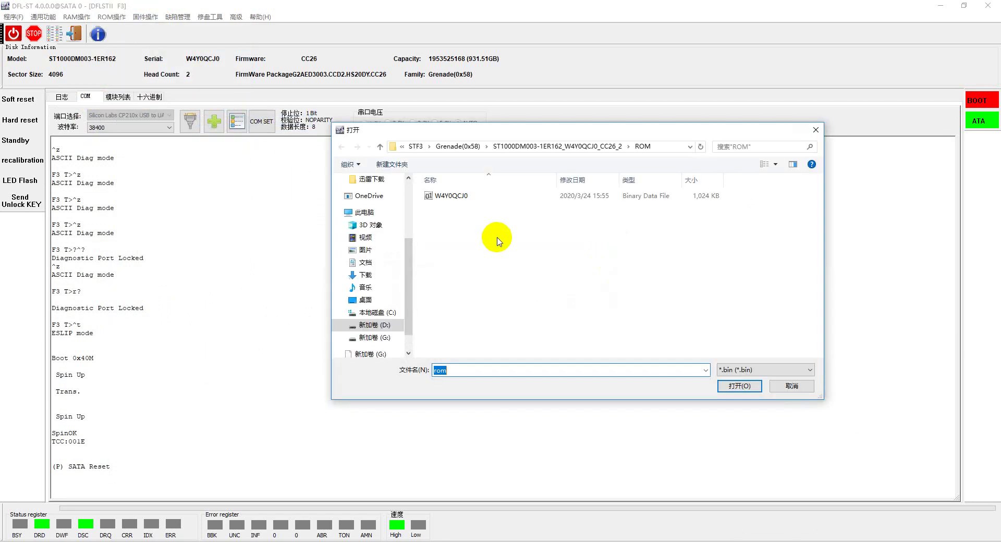
left_click(808, 121)
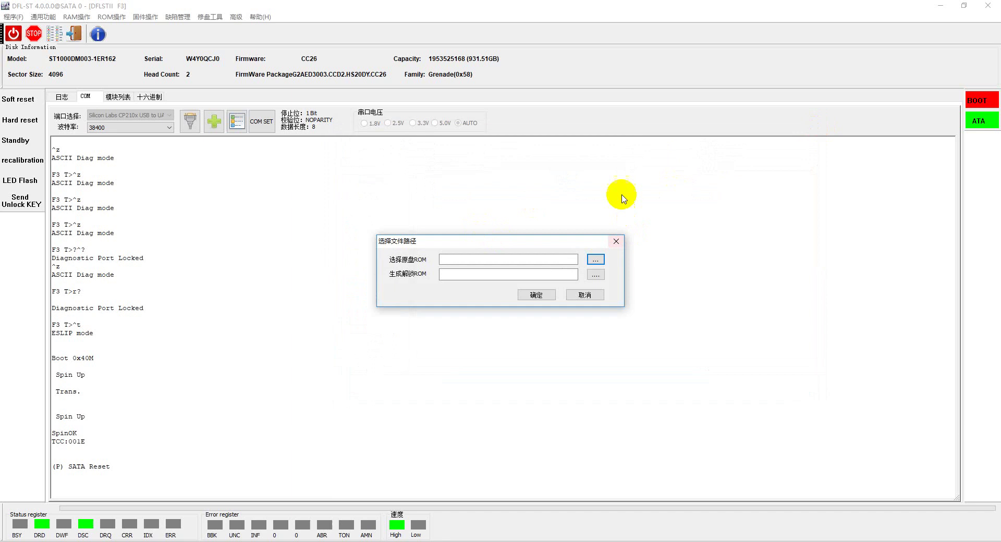
left_click(616, 240)
Step: Enter ASCII diagnostic mode in the COM terminal and run r? to check whether the diagnostic port accepts commands
left_click(128, 432)
key("ctrl+z")
key("ctrl+z")
key("ctrl+z")
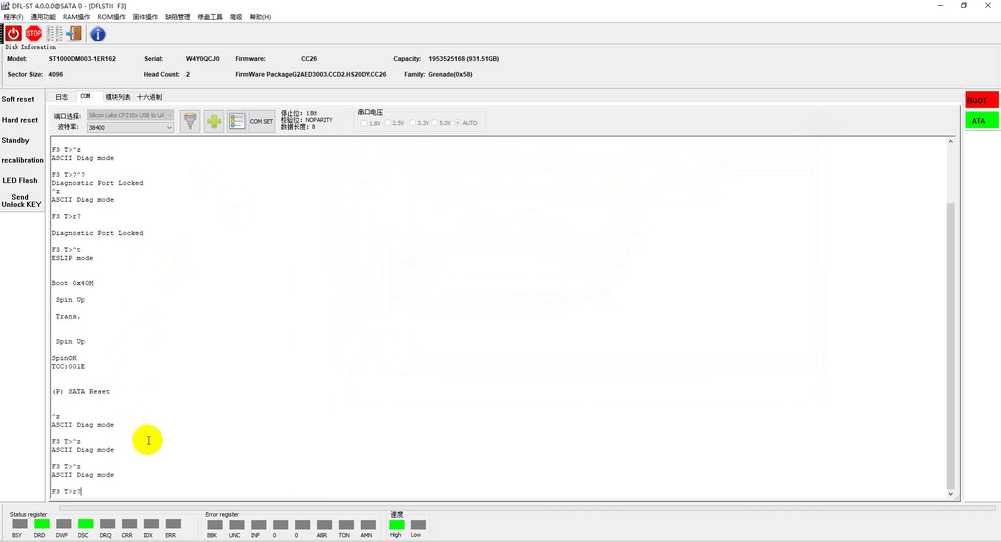
type("r?")
key("Return")
left_click_drag(144, 474, 52, 474)
left_click(145, 475)
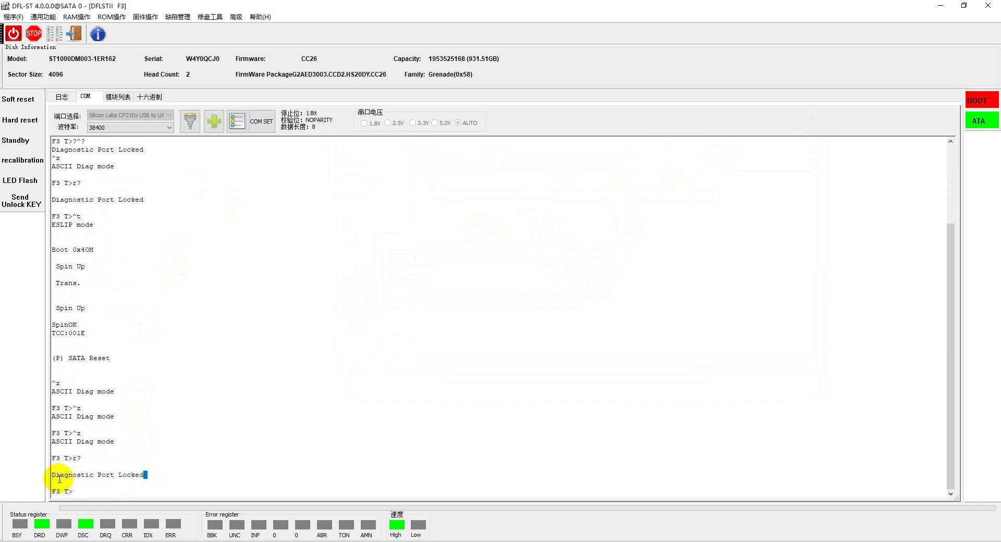
left_click_drag(159, 475, 56, 474)
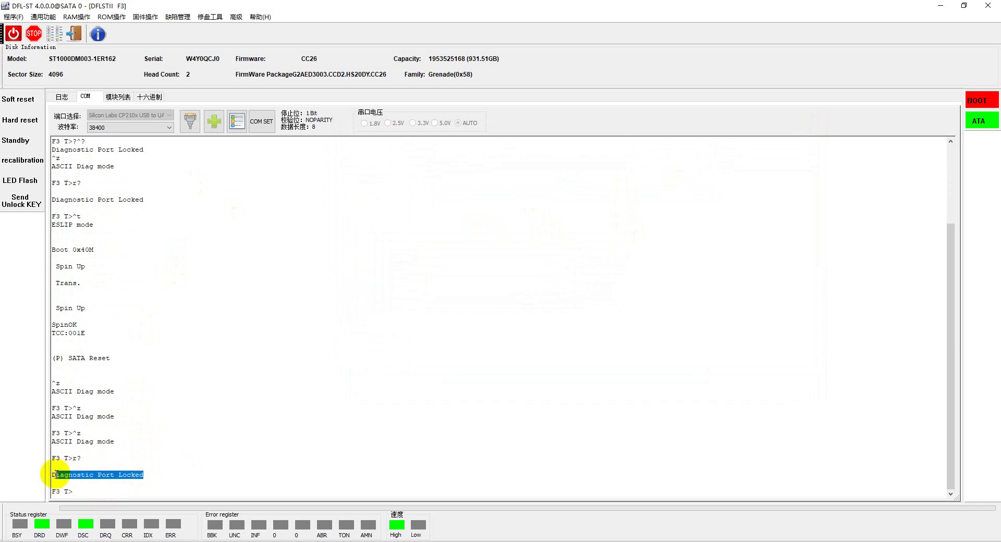
Step: Generate the unlock ROM UnlockW4Y0QCJ0 in the ROM folder from the original W4Y0QCJ0 ROM backup, and check the log
left_click(112, 17)
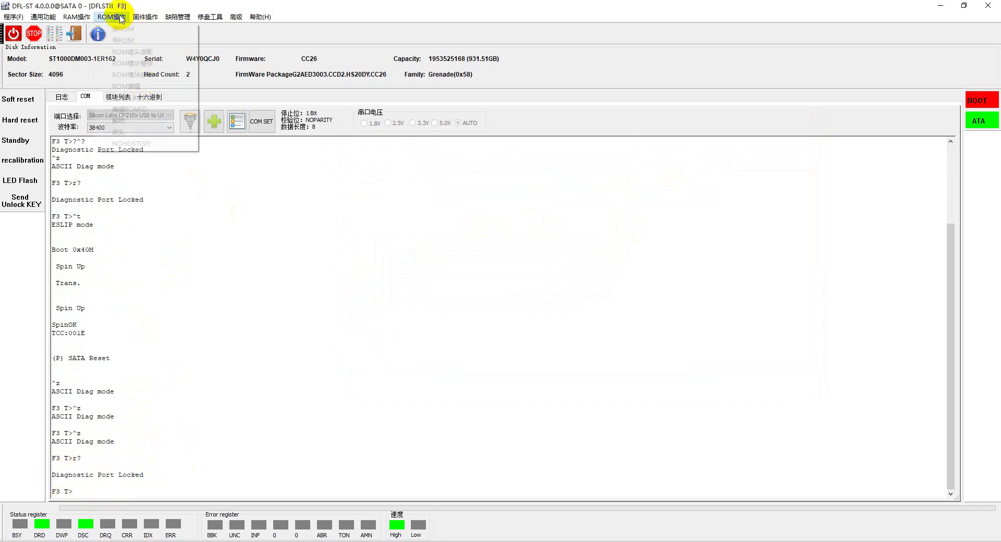
mouse_move(143, 15)
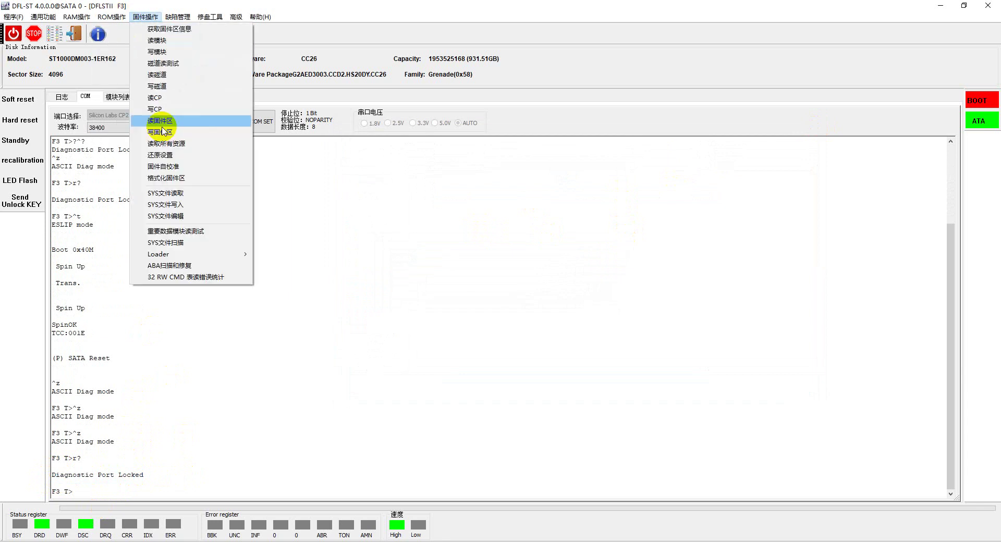
mouse_move(155, 124)
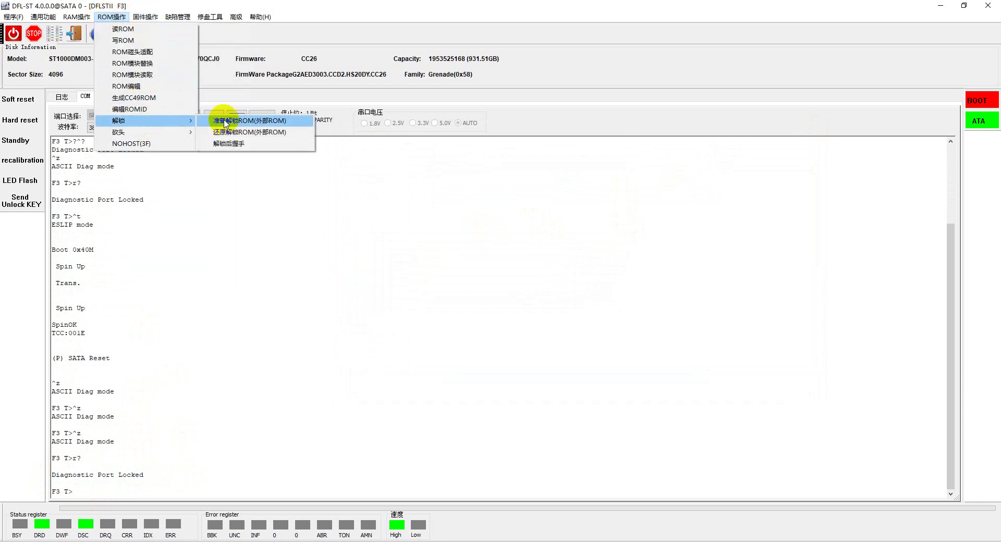
left_click(227, 123)
left_click(594, 261)
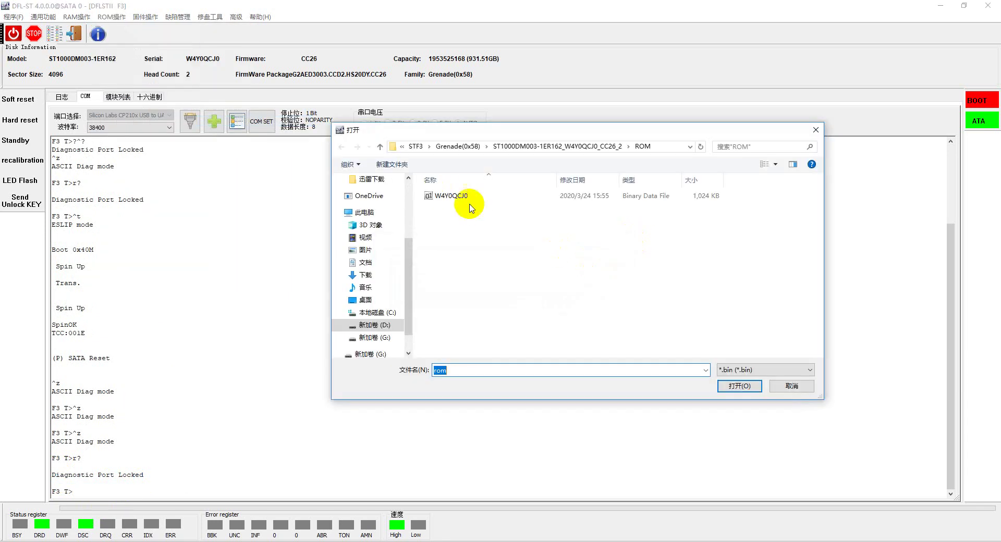
double_click(456, 197)
left_click(596, 275)
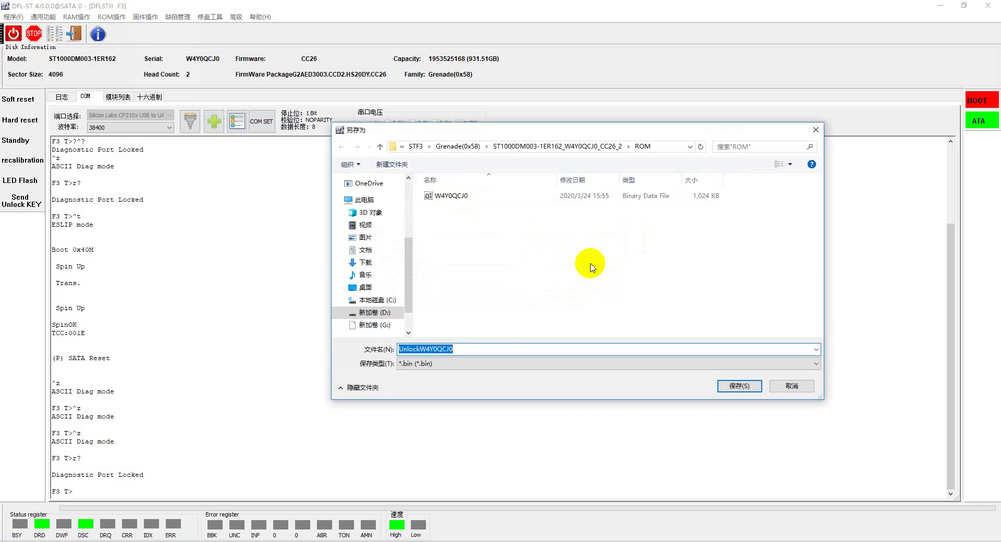
left_click(732, 384)
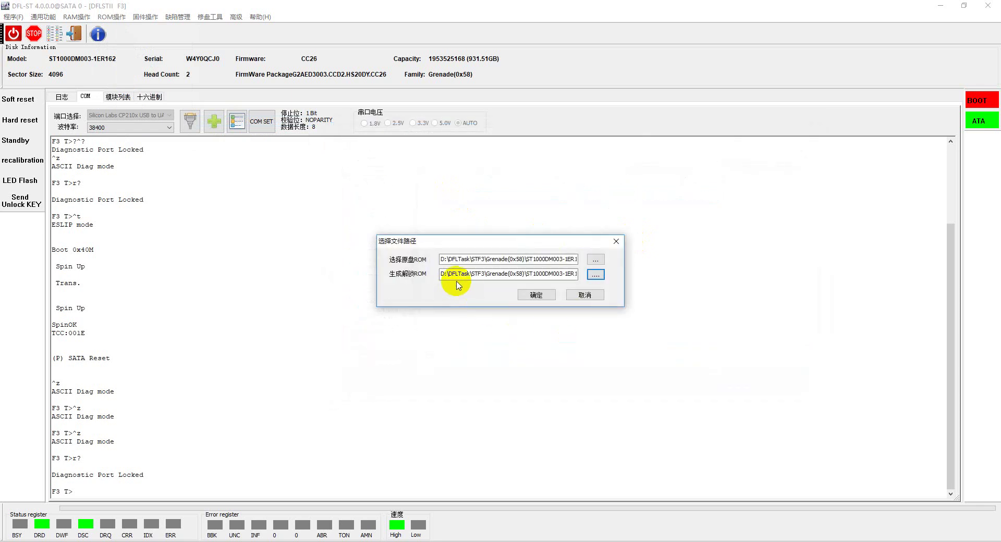
left_click(528, 295)
left_click(59, 96)
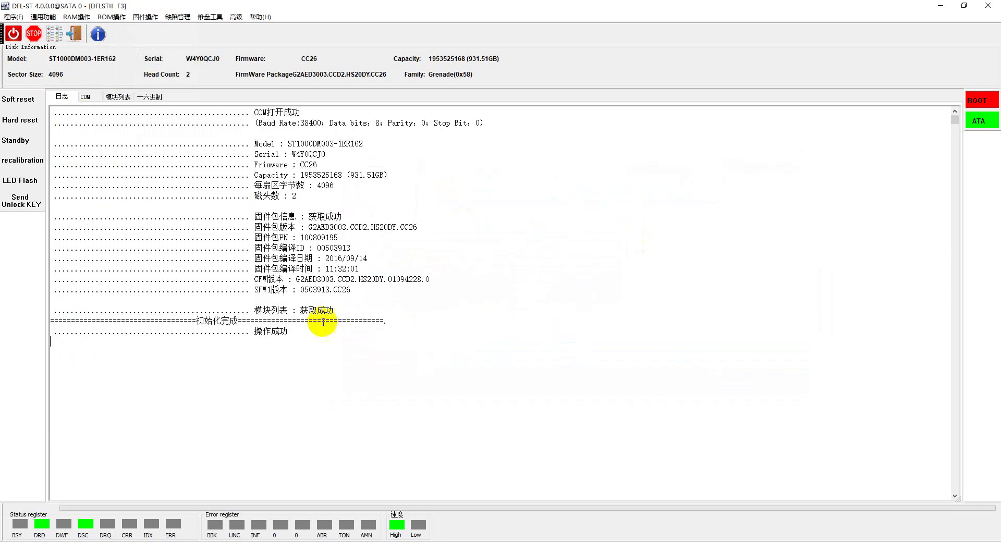
left_click_drag(287, 332, 253, 331)
Step: Start a Write ROM operation and choose the UnlockW4Y0QCJ0 file as the ROM to write
left_click(120, 17)
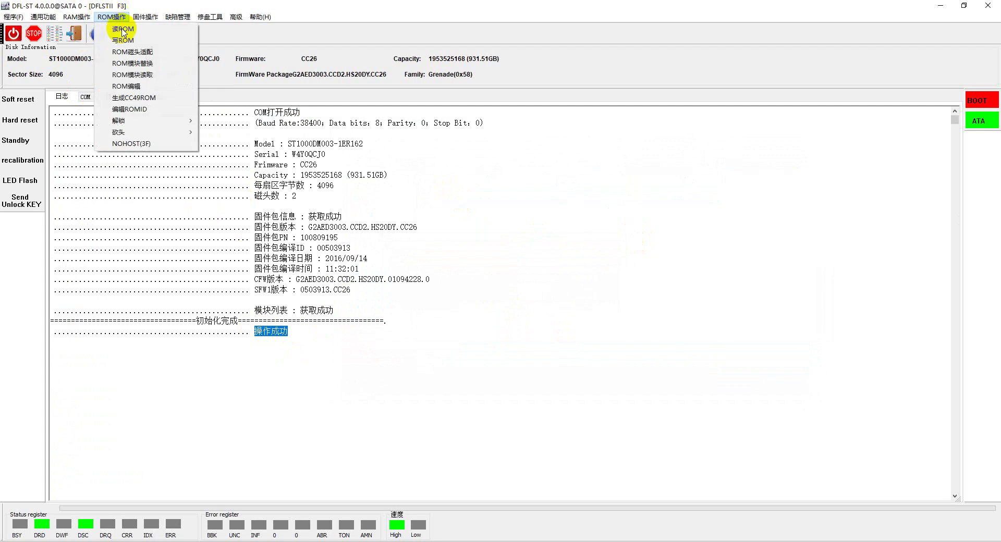
left_click(128, 38)
left_click(623, 227)
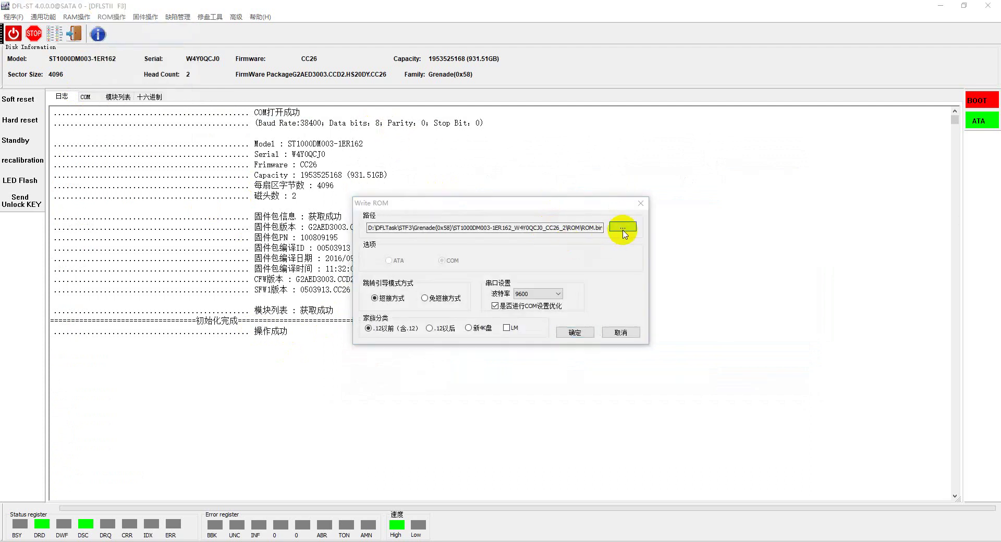
left_click(483, 286)
double_click(482, 285)
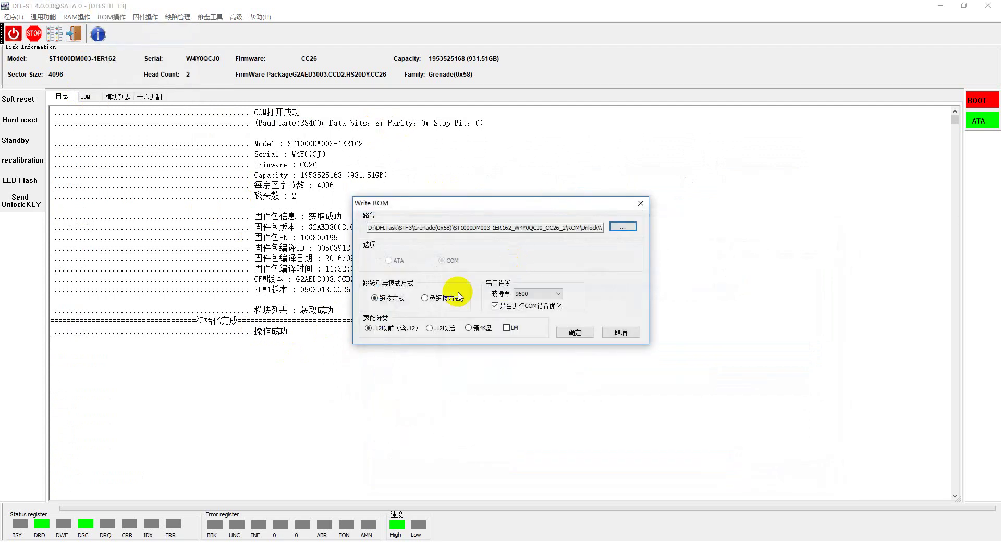
Step: Write the ROM with the new 4K drive family (新4K盘), no-short boot mode (免短接方式) and 921600 baud, and check the log
left_click(490, 327)
left_click(538, 293)
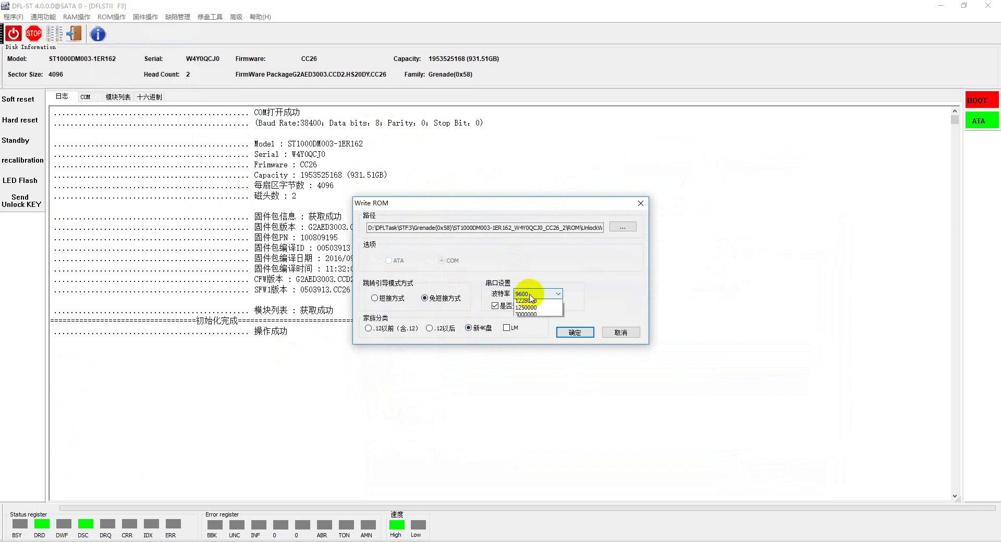
left_click(529, 357)
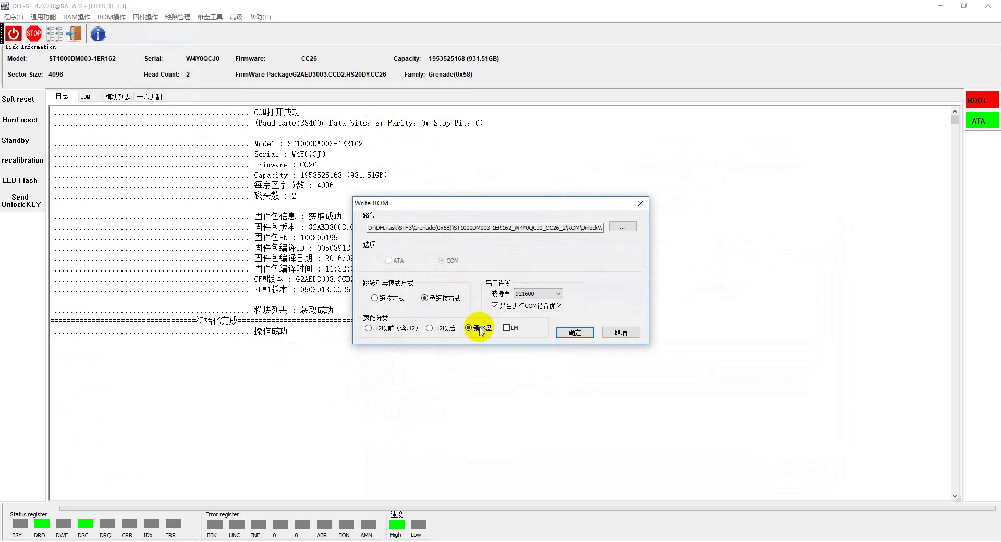
left_click(573, 332)
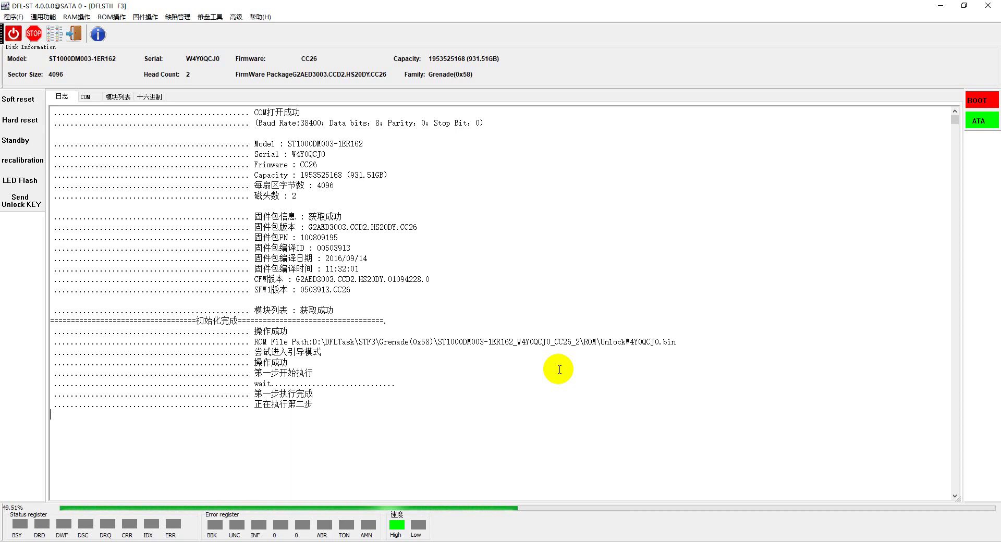
left_click(339, 443)
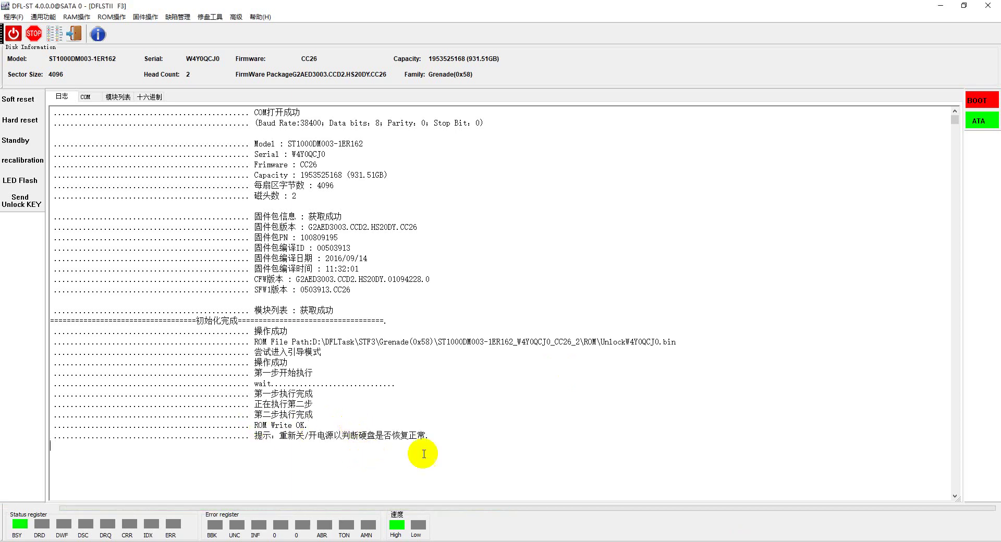
left_click_drag(388, 449, 201, 417)
left_click(480, 427)
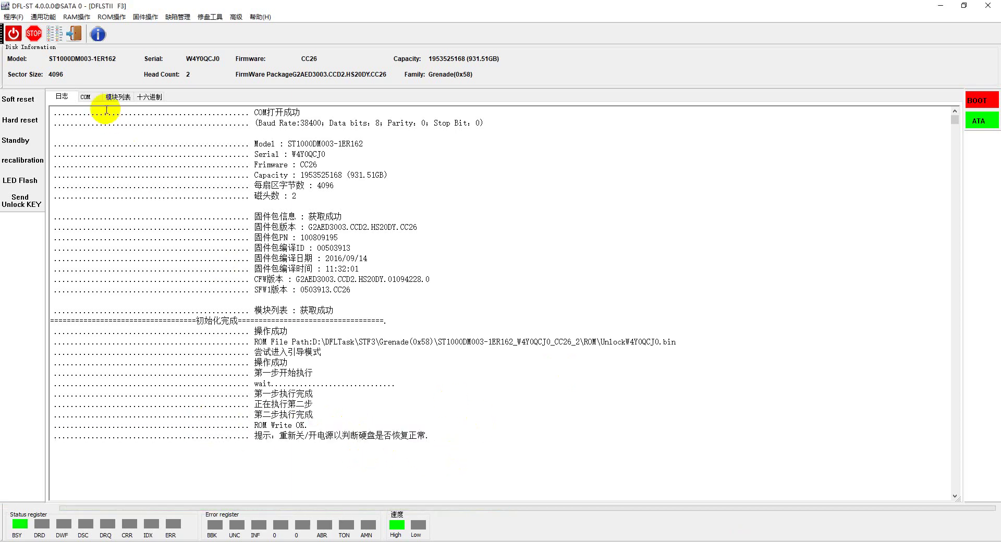
Step: Show the COM terminal and clear its previous output
left_click(86, 97)
right_click(175, 151)
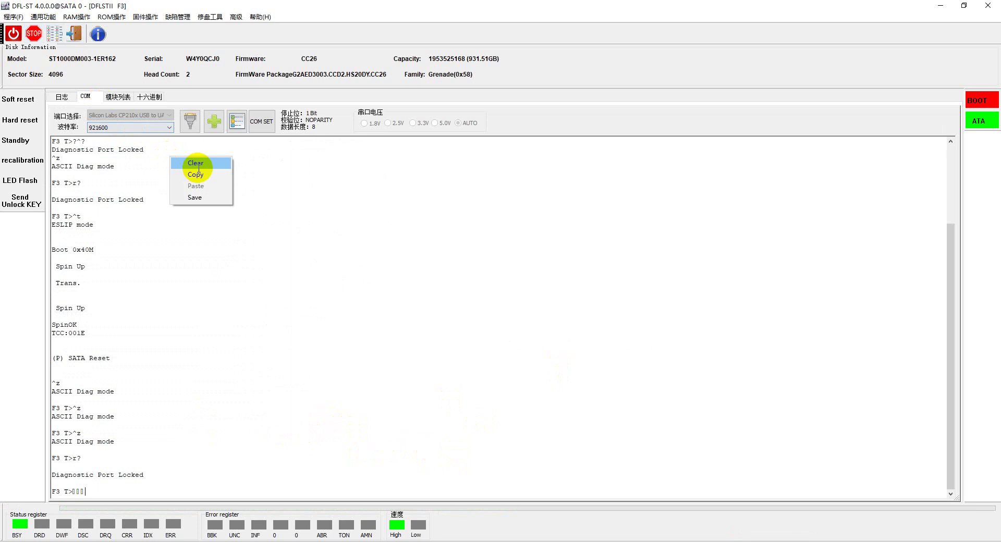
left_click(197, 173)
Step: Power-cycle the drive and send the unlock key, testing the diagnostic port with r? in ASCII diagnostic mode
left_click(13, 33)
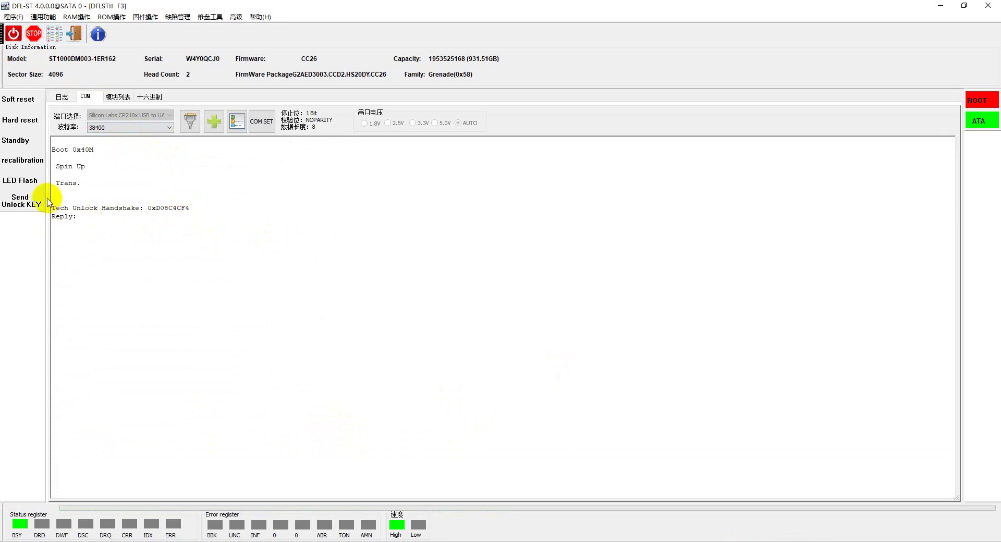
left_click(26, 201)
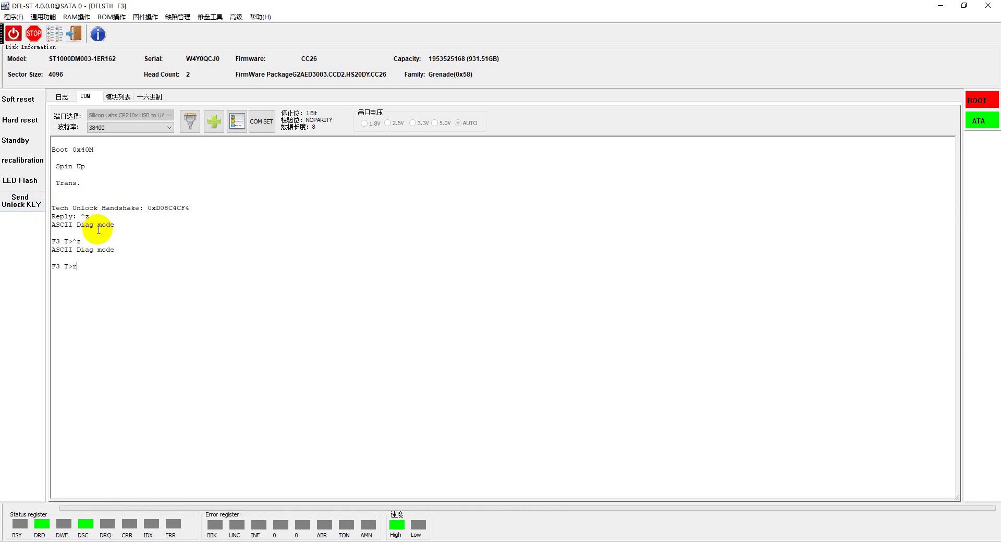
key("Return")
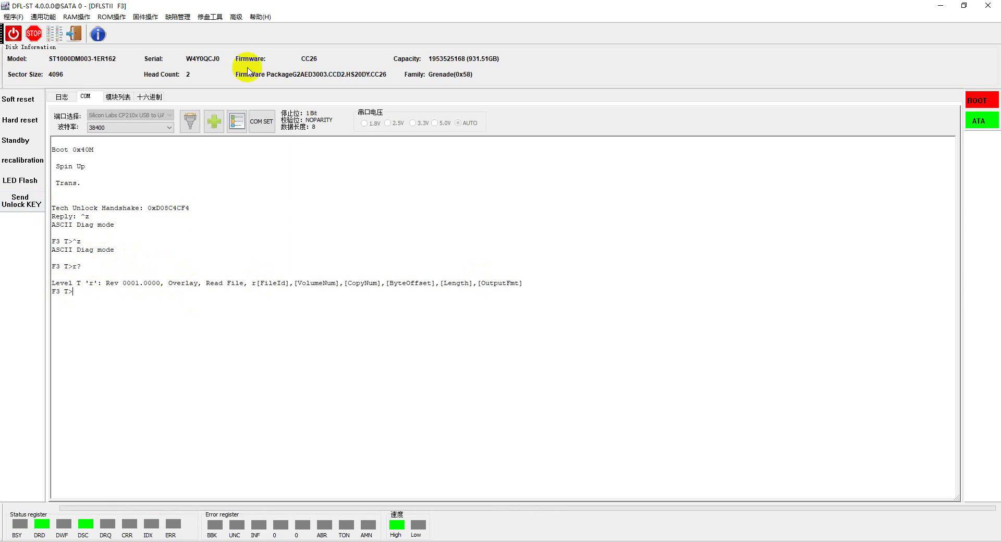
Step: Format the drive's firmware area (格式化固件区), accepting the data-loss warning, and examine the result in the COM terminal
left_click(154, 18)
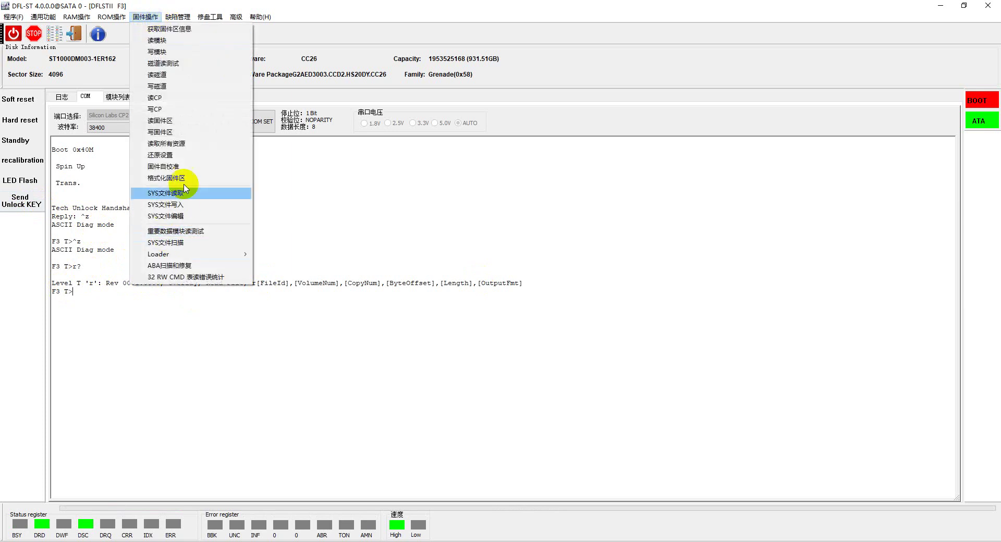
left_click(165, 178)
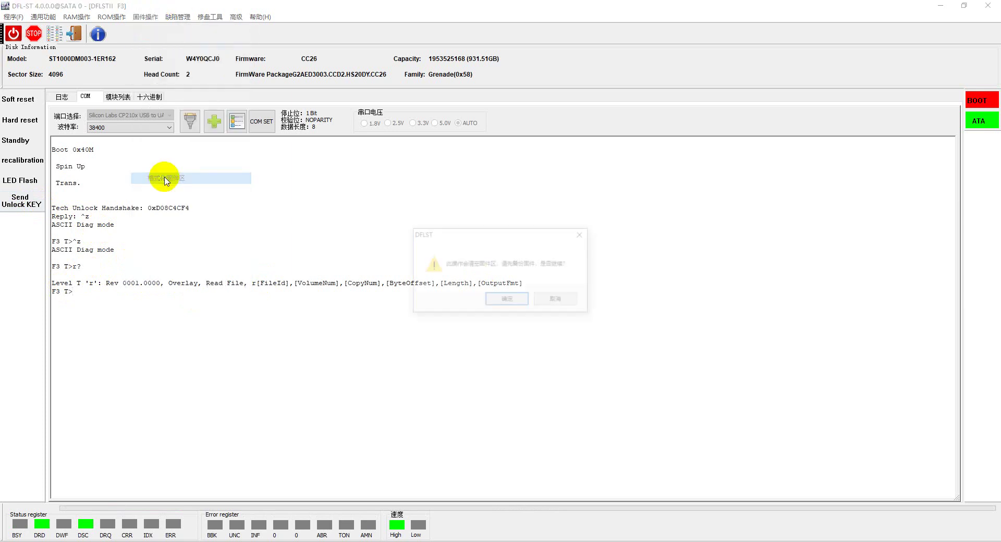
left_click(506, 300)
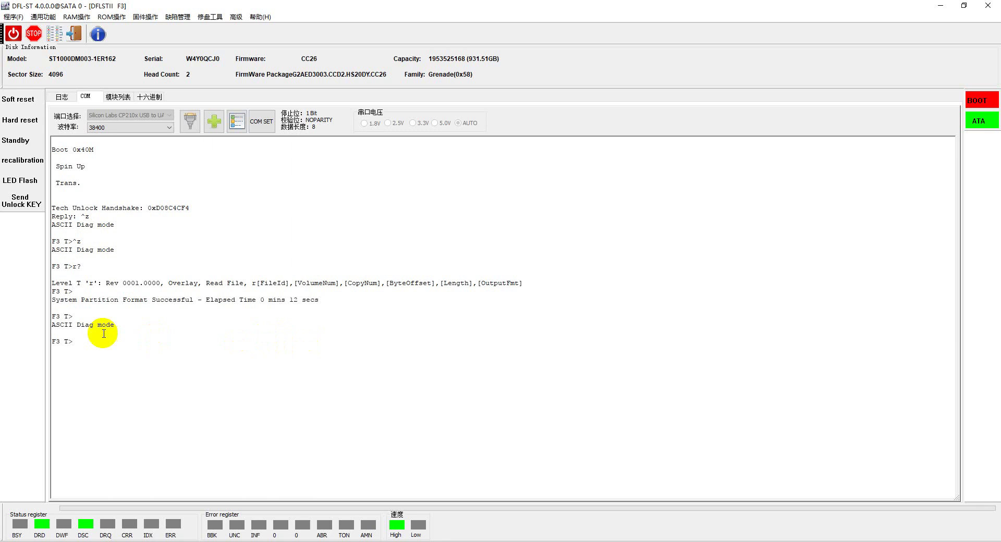
left_click_drag(52, 300, 315, 306)
left_click(243, 335)
left_click_drag(98, 327, 83, 339)
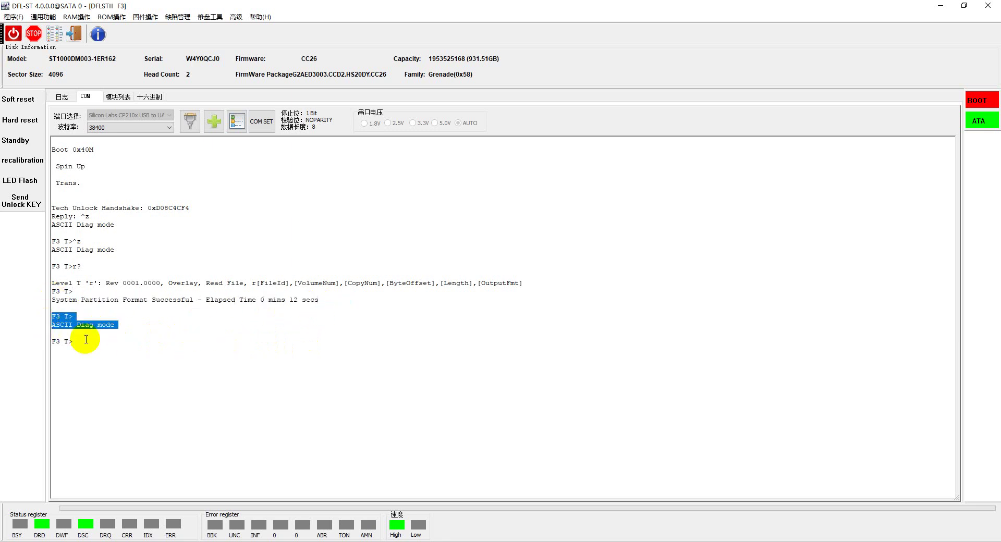
left_click(82, 341)
Step: Switch to the Notepad repair notes and read the start of step 2 about power-cycling after the format
key("alt+Tab")
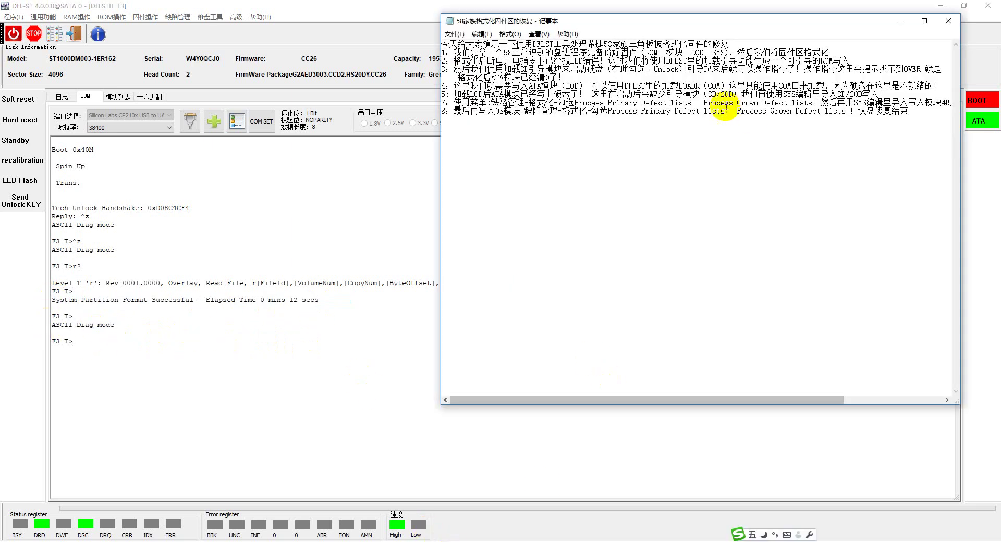
double_click(790, 52)
left_click_drag(453, 61, 600, 61)
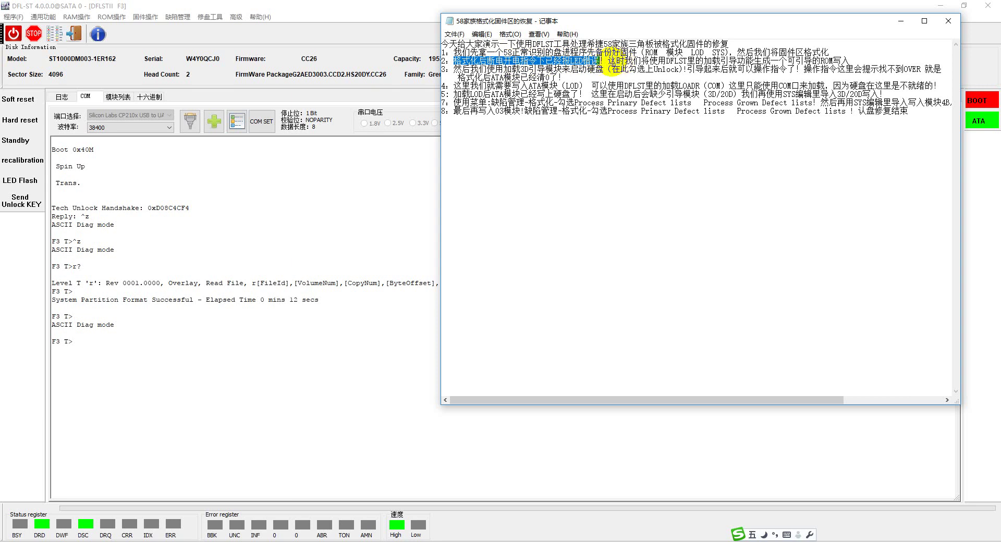
Step: Switch back to DFL-ST, power-cycle the formatted drive and examine its startup output in the COM terminal
left_click(111, 369)
left_click(23, 35)
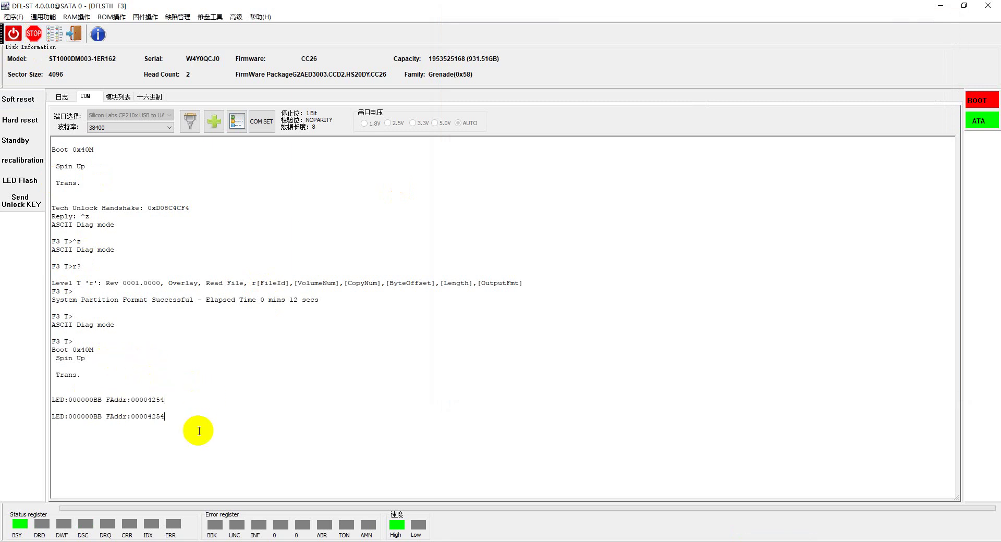
left_click_drag(197, 429, 38, 402)
left_click_drag(166, 417, 57, 396)
left_click(180, 406)
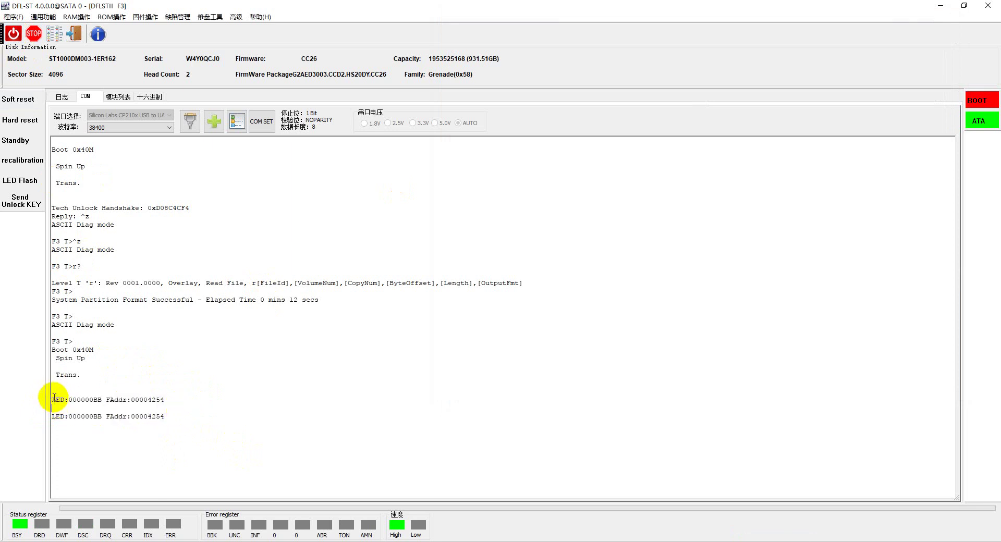
Step: Copy the terminal line LED:000000BB FAddr:00004254 and paste it after the LED error mention in step 2 of the Notepad notes
left_click(54, 398)
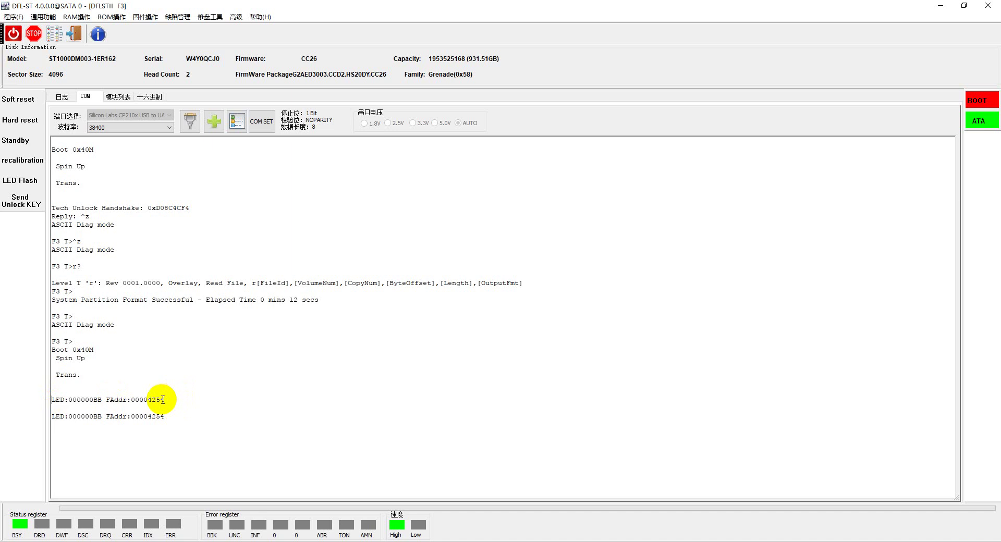
left_click_drag(163, 400, 55, 397)
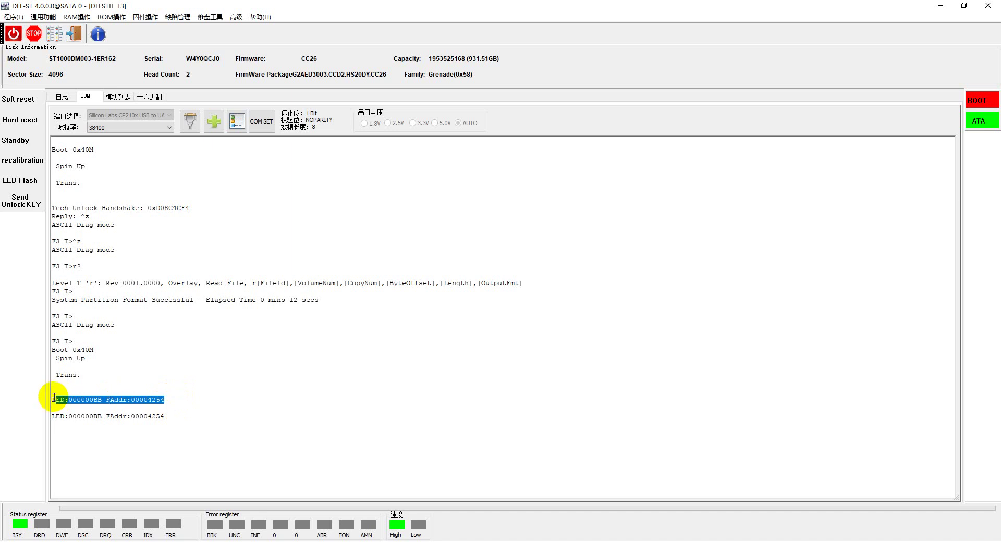
right_click(81, 402)
left_click(107, 416)
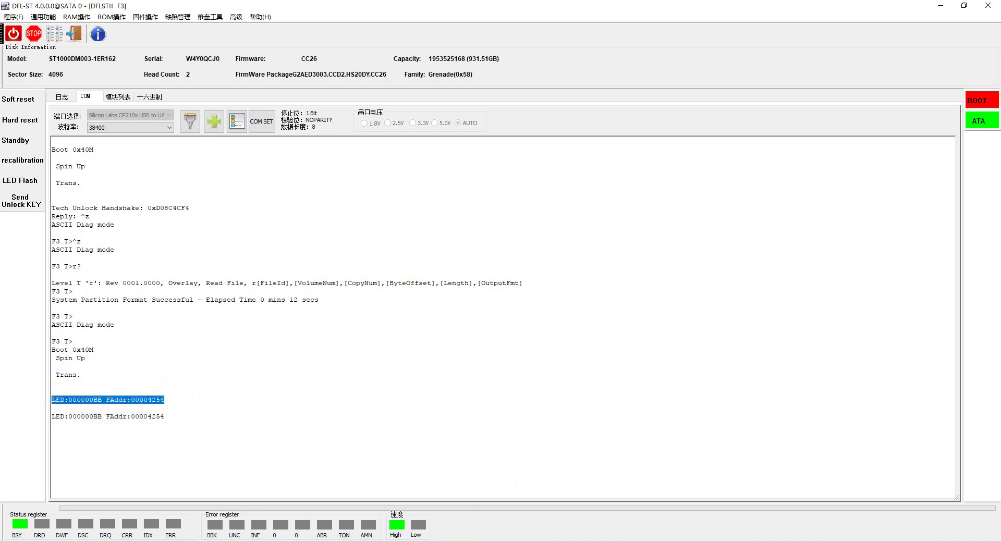
left_click(468, 536)
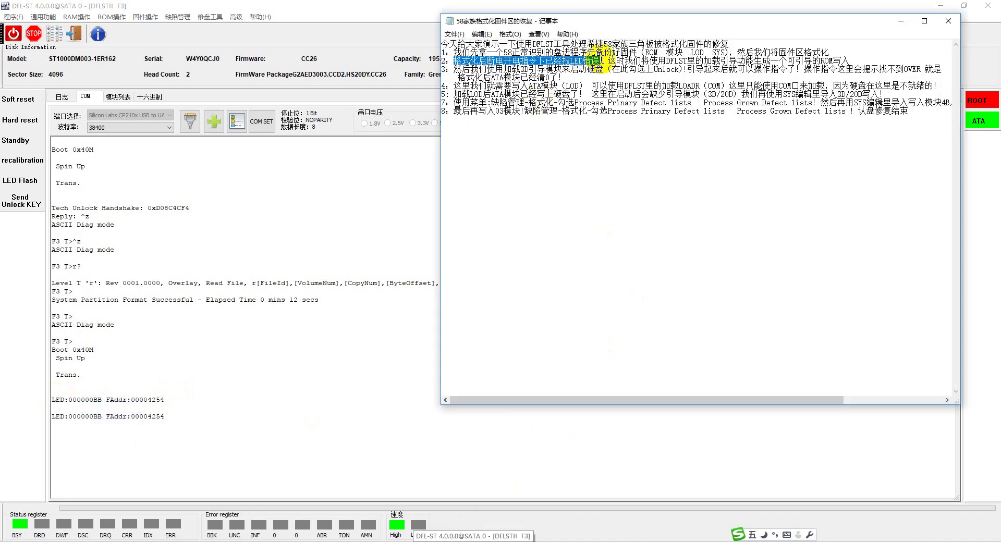
left_click(599, 61)
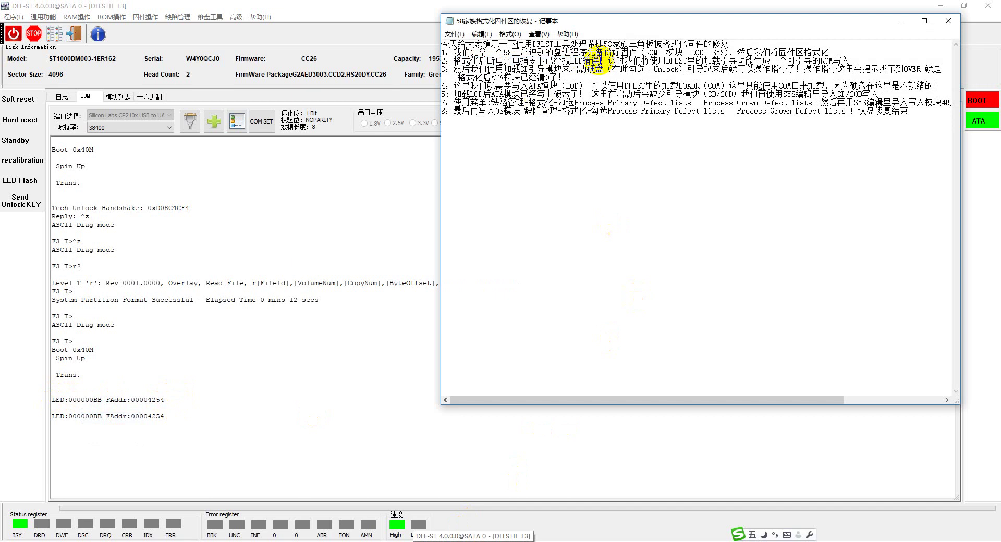
key("ctrl+v")
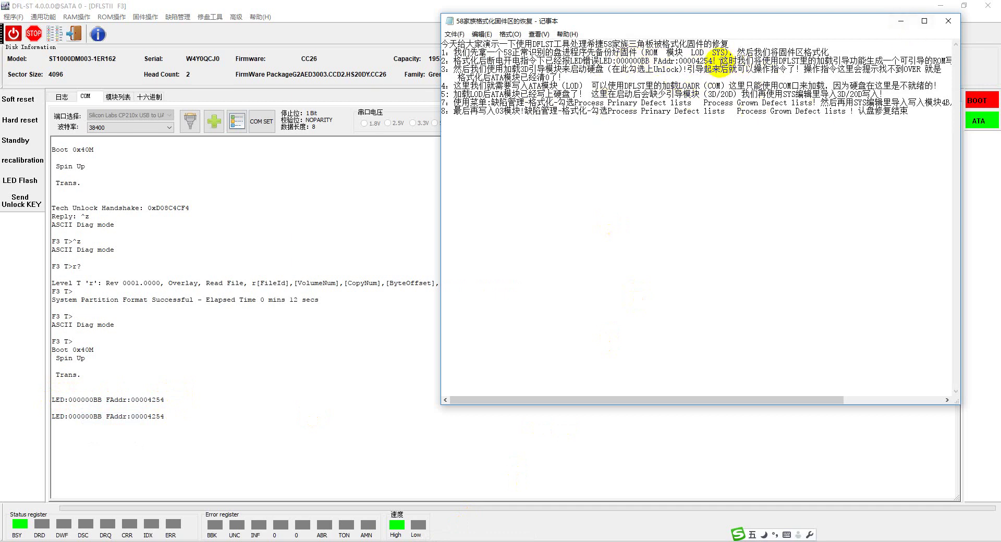
Step: Read the rest of step 2 in the notes about generating and writing a bootable ROM with DFL-ST's load-boot function
left_click_drag(720, 60, 945, 60)
left_click_drag(827, 401, 877, 399)
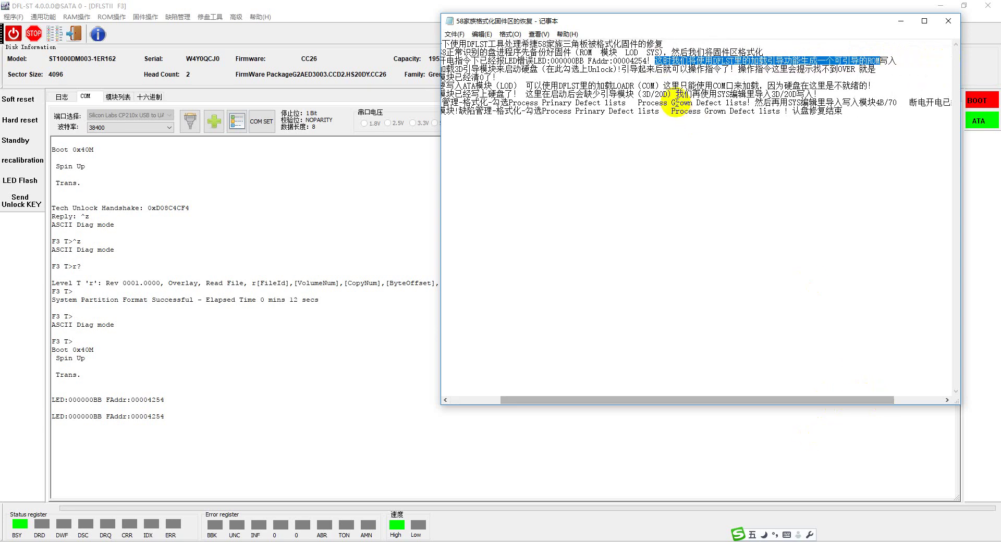
left_click_drag(656, 60, 900, 67)
left_click(902, 64)
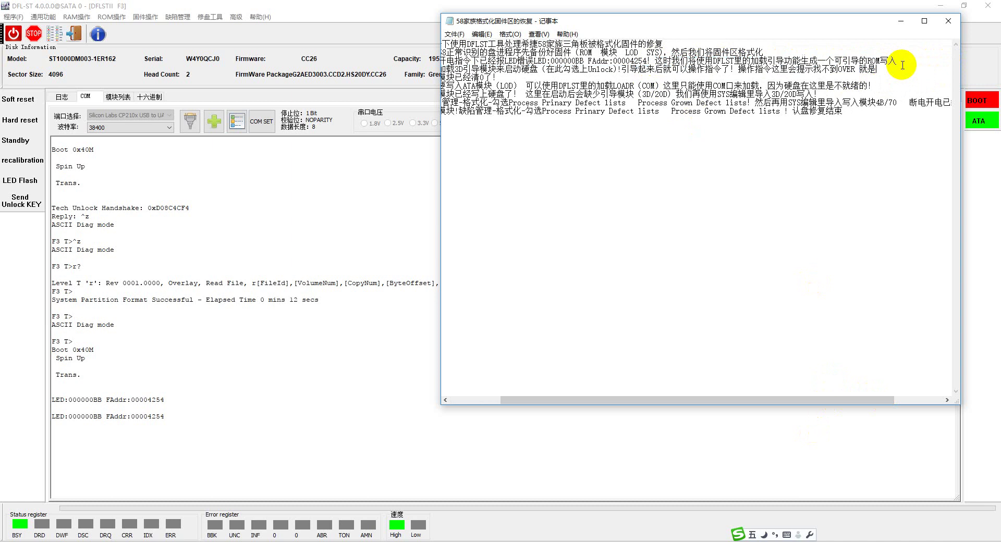
Step: Highlight the bootable-ROM instruction in step 2 of the notes, switch to DFL-ST and open the boot loading (引导加载) function
left_click_drag(655, 60, 900, 58)
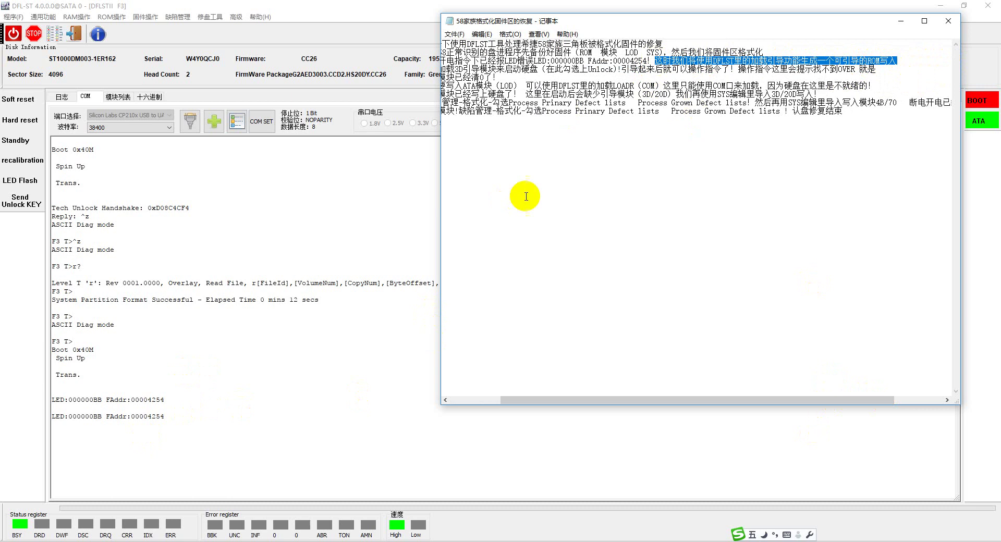
key("alt+Tab")
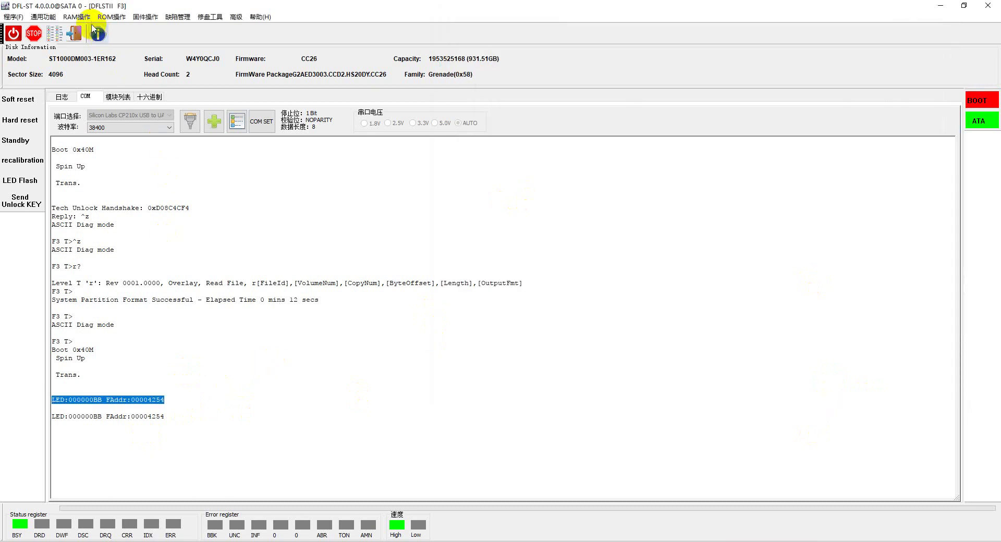
left_click(110, 17)
mouse_move(76, 17)
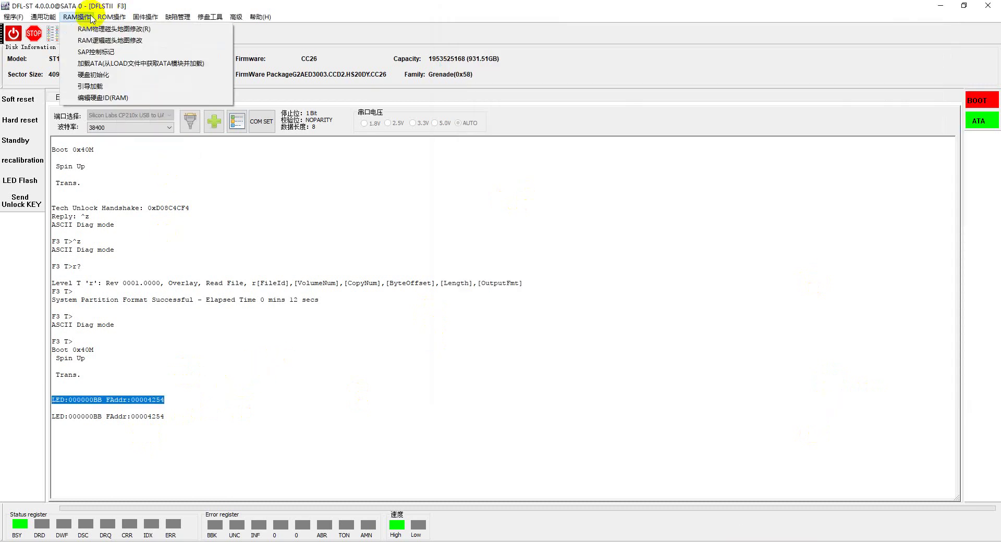
left_click(92, 86)
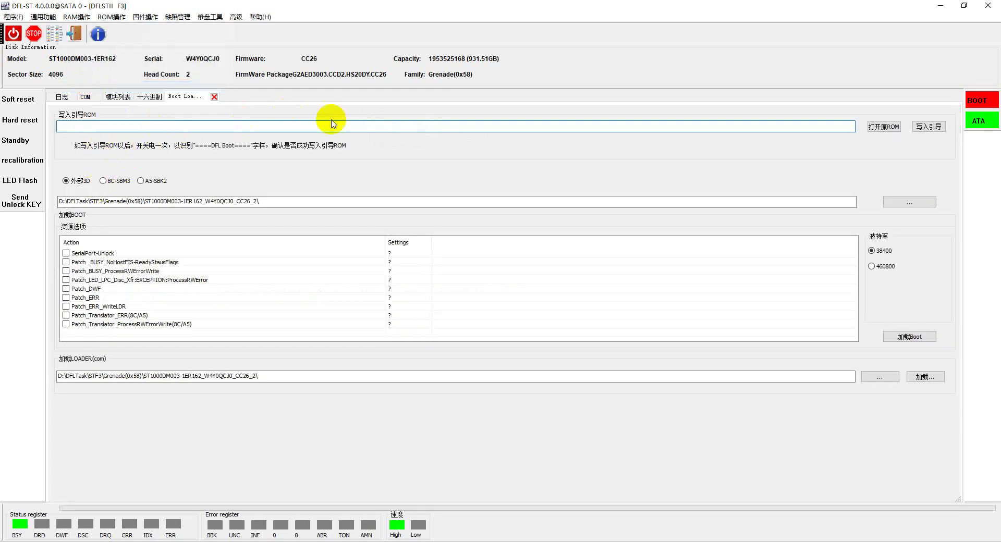
Step: Load the original ROM file W4Y0QCJ0.bin and write the boot ROM using the no-short (免短接方式) mode, new 4K drive family and 921600 baud
left_click(880, 128)
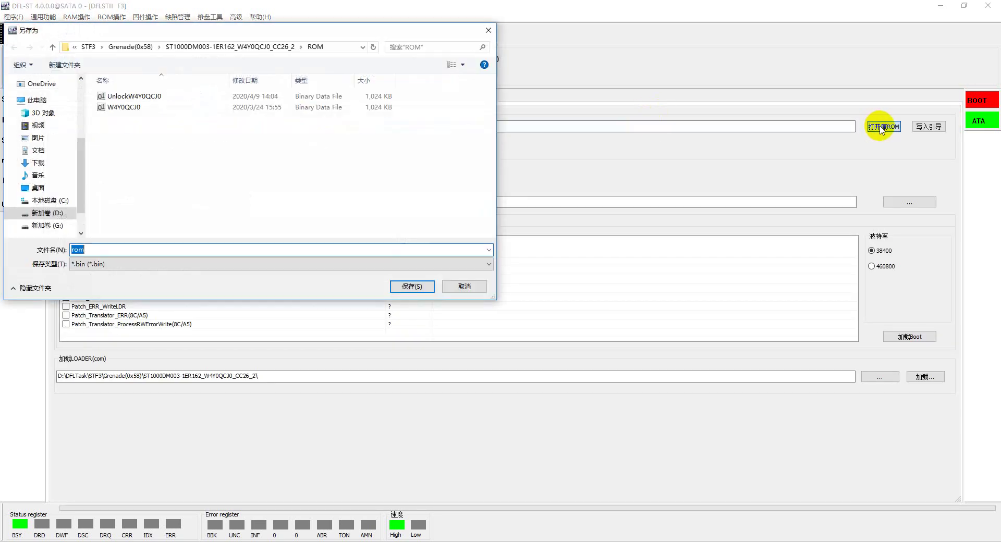
double_click(122, 108)
left_click_drag(324, 126, 21, 124)
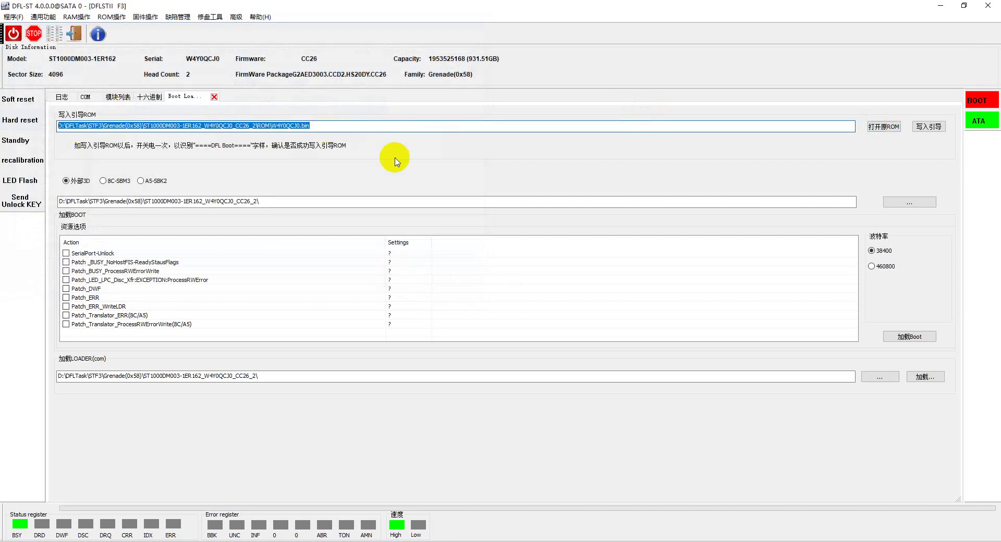
left_click(924, 129)
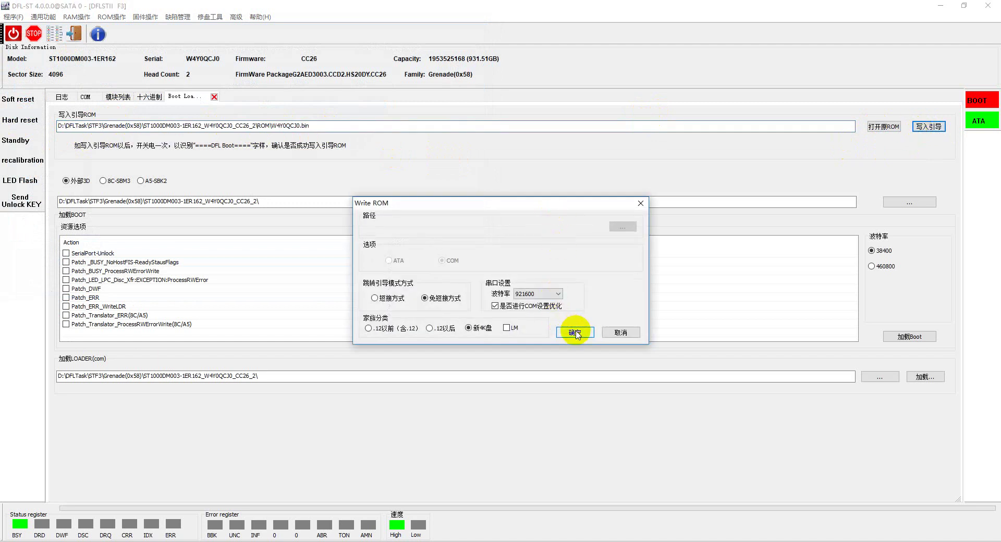
left_click(575, 334)
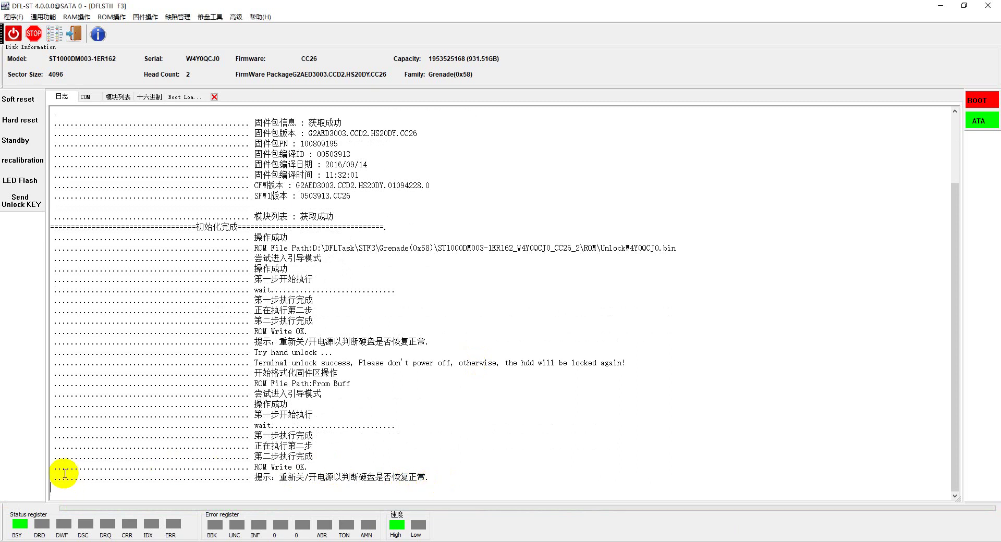
Step: Read the final log lines reporting the result of the boot ROM write and the advice about power
left_click_drag(54, 467, 459, 489)
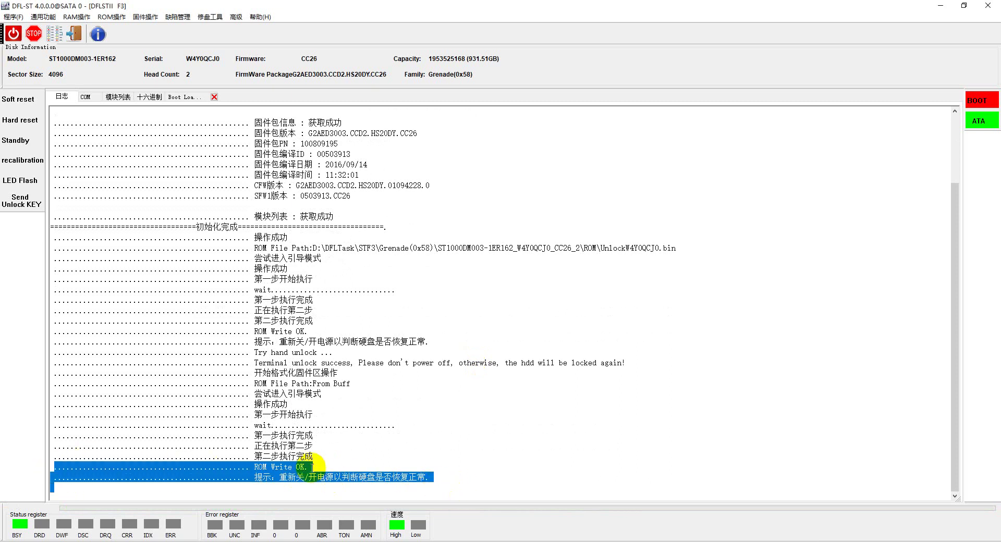
left_click(258, 458)
left_click_drag(252, 468, 441, 472)
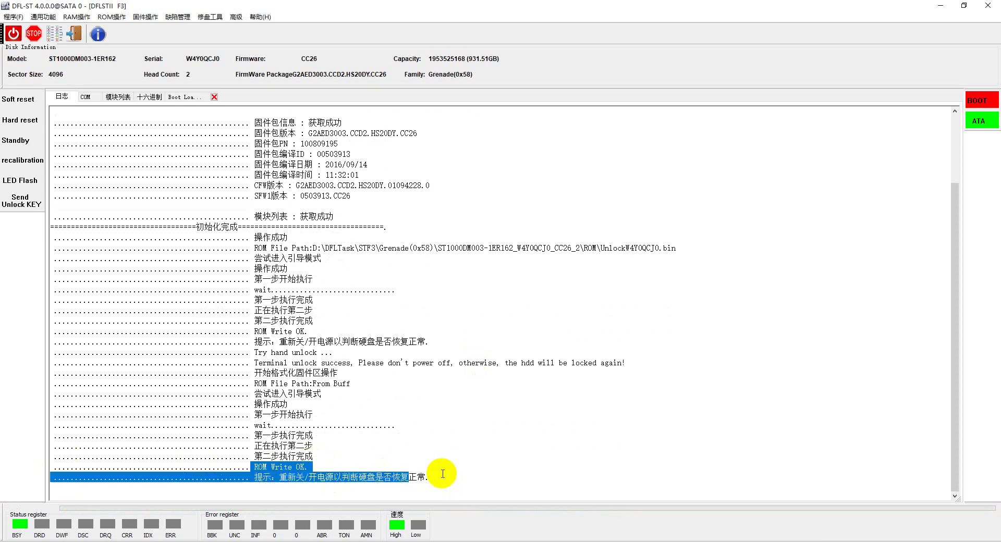
left_click(440, 472)
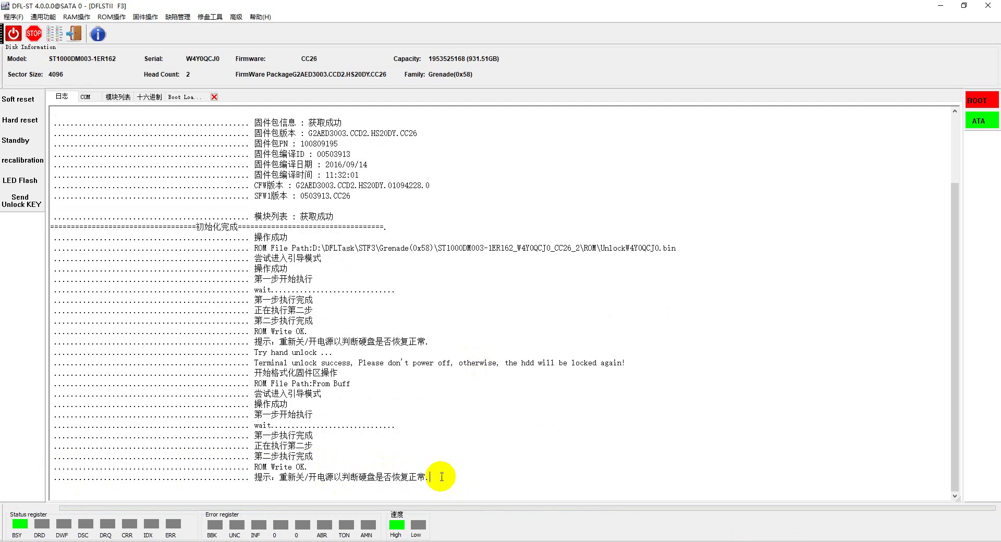
Step: Power-cycle the drive and check the COM terminal for the ====DFL Boot==== marker and the lock lines
left_click(85, 96)
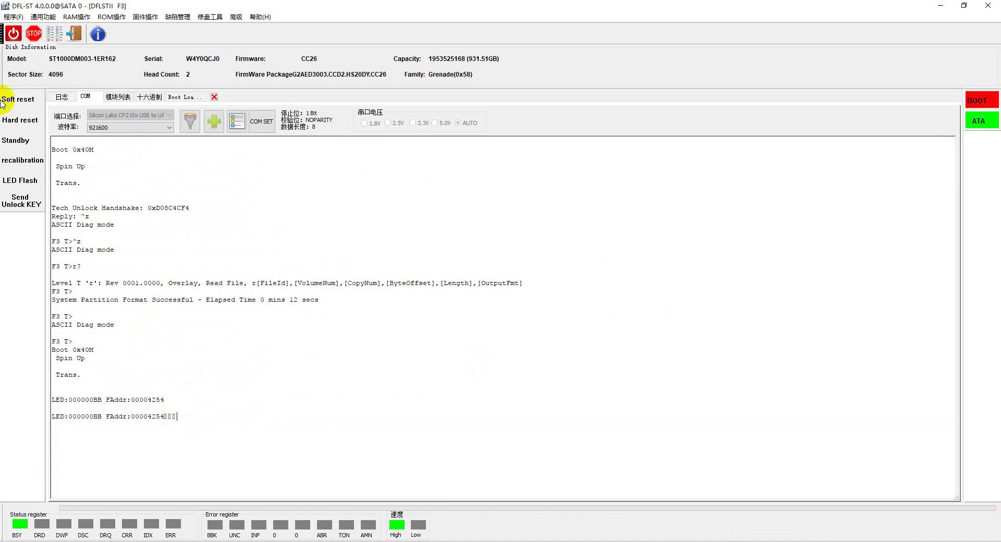
left_click(14, 34)
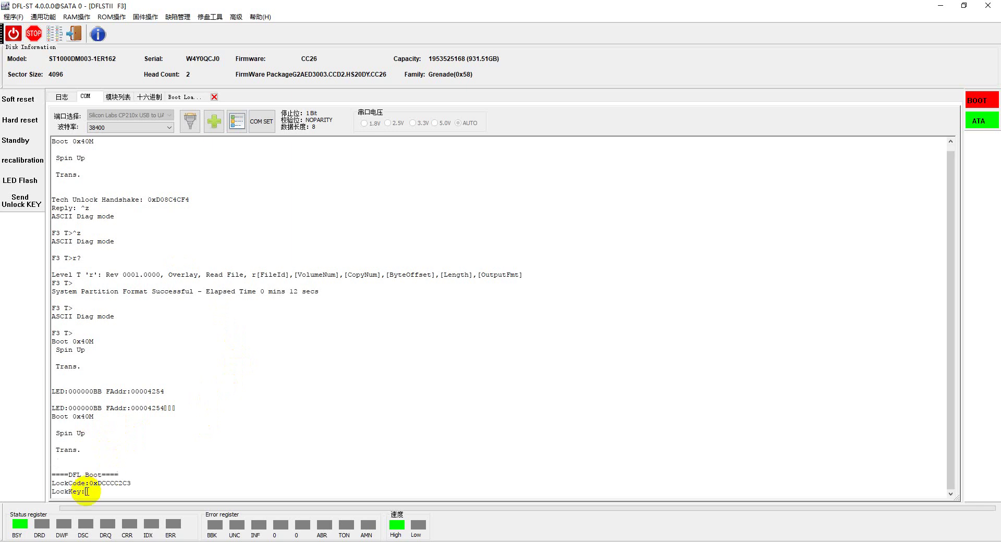
left_click_drag(85, 492, 41, 476)
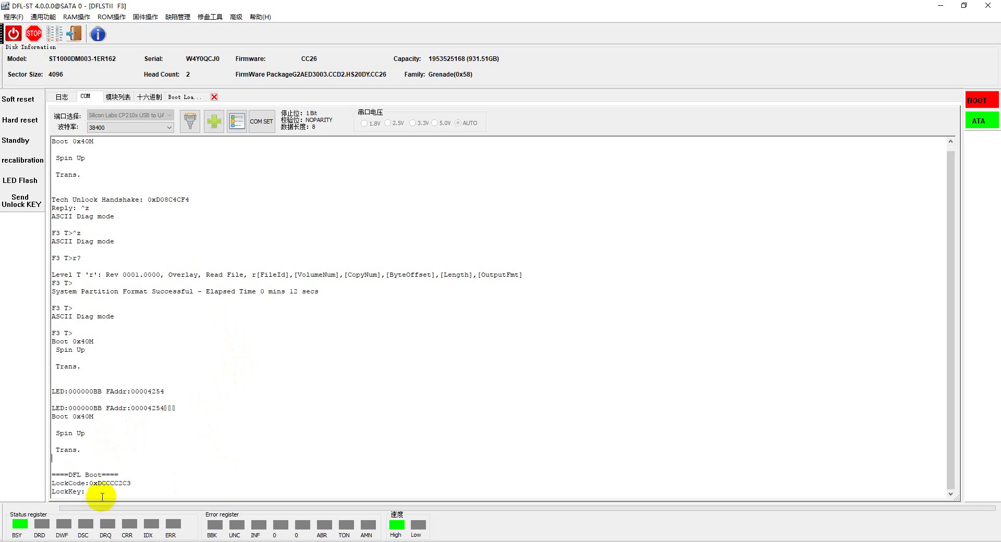
left_click_drag(101, 492, 52, 475)
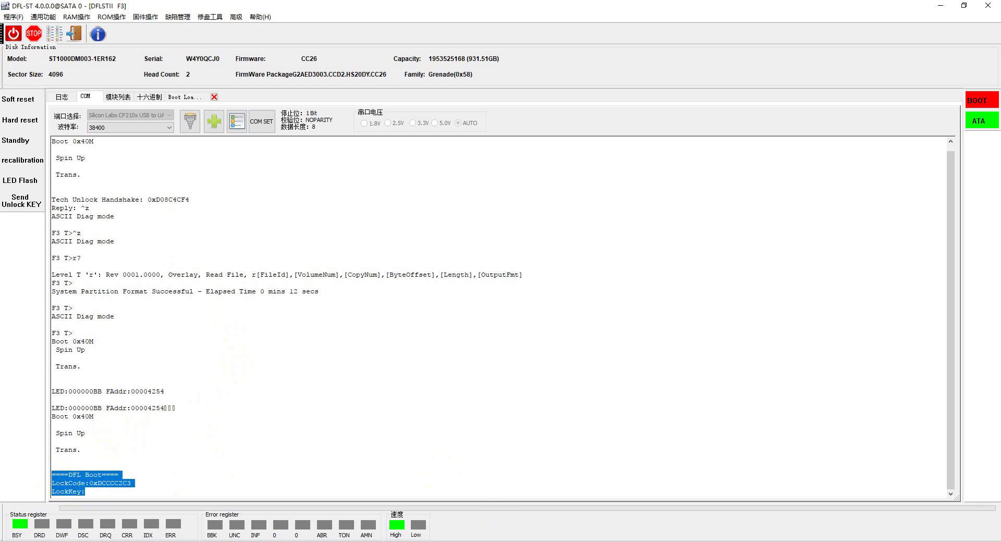
Step: Switch to the Notepad notes and read the start of step 3 about loading the 3D boot module with Unlock ticked
key("alt+Tab")
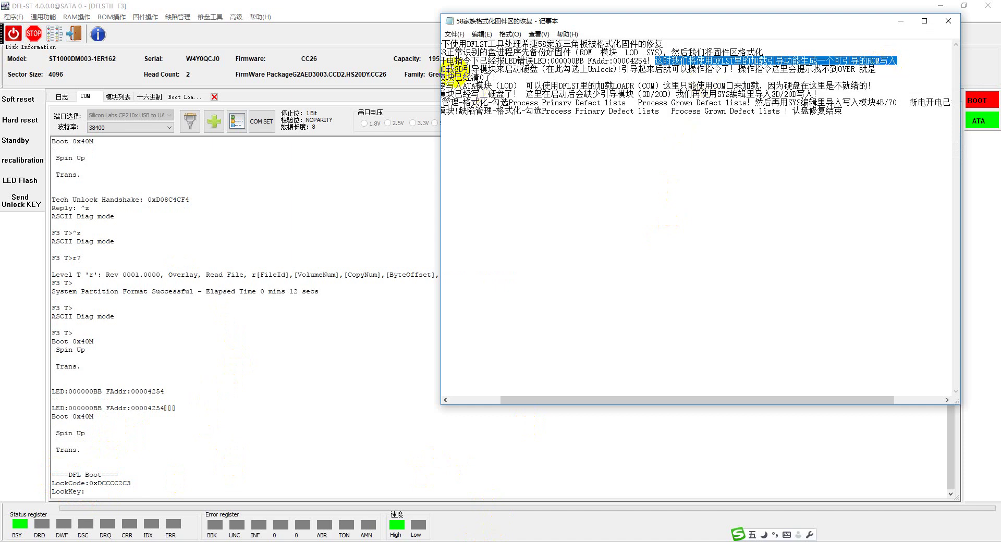
left_click_drag(648, 401, 547, 397)
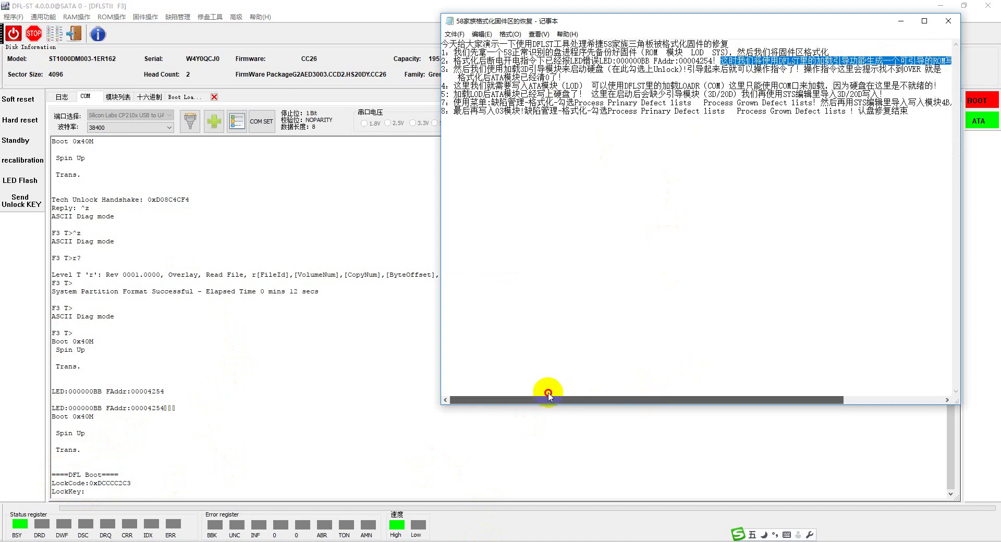
left_click_drag(453, 69, 684, 69)
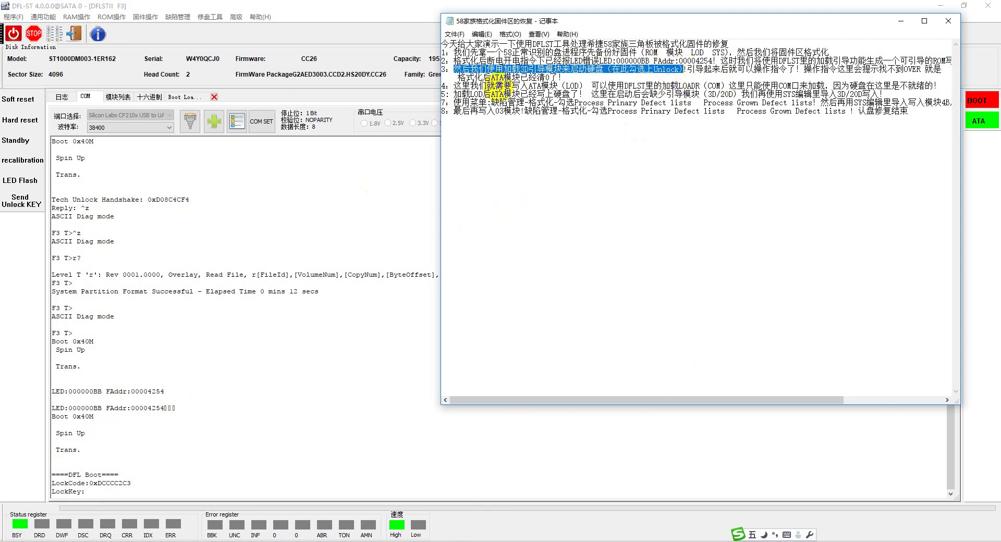
Step: Return to the boot loading page in DFL-ST and select 003D.rpm from the drive's Modules folder as the external 3D module
left_click(153, 459, "shift")
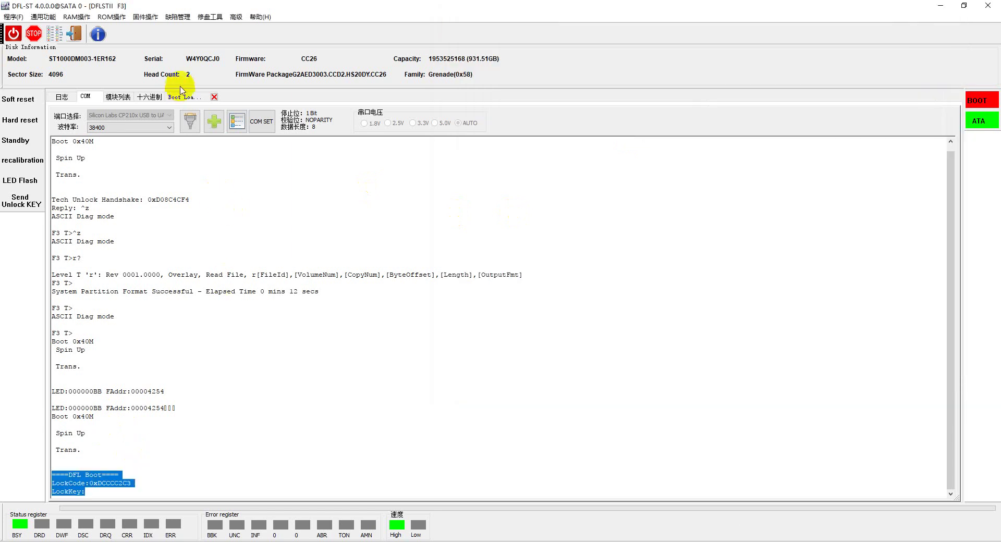
left_click(181, 98)
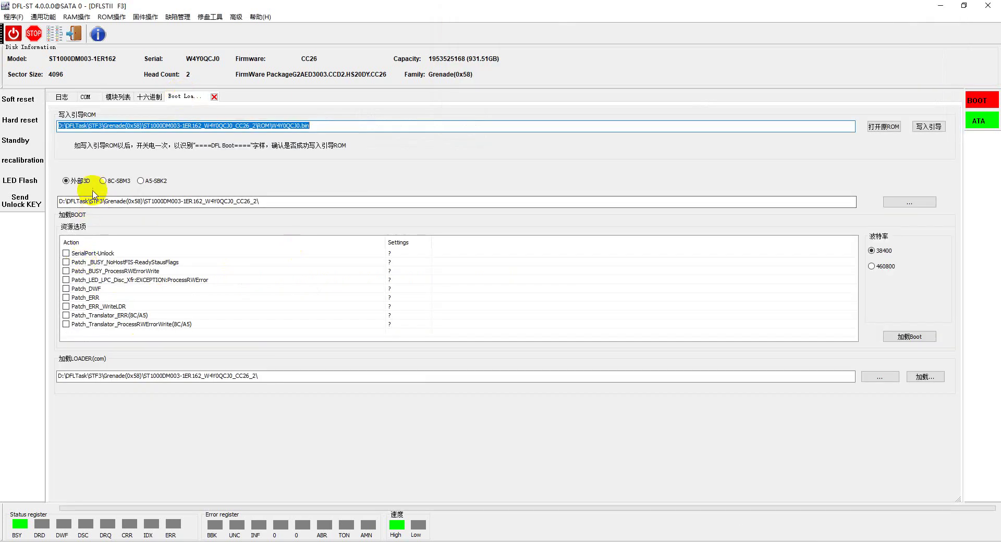
left_click(890, 203)
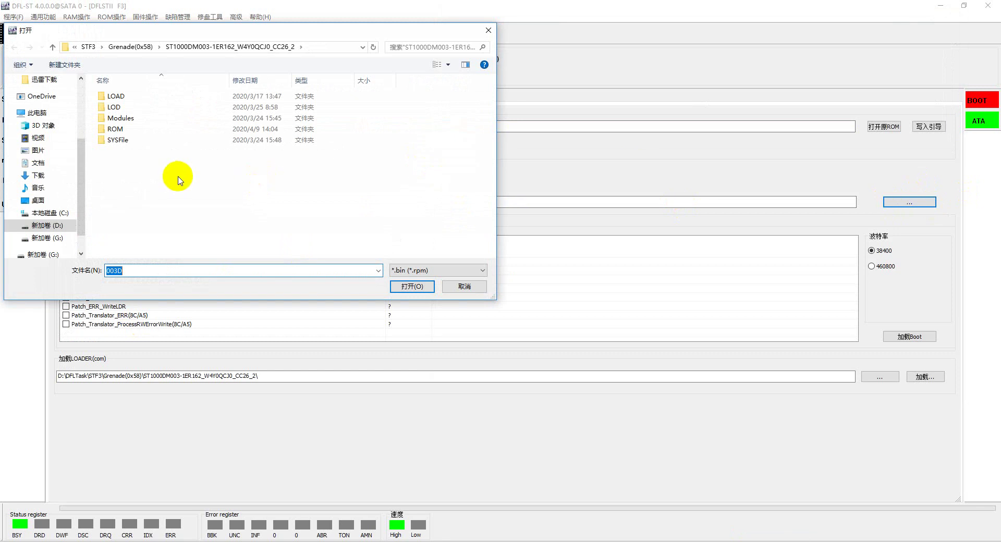
double_click(120, 119)
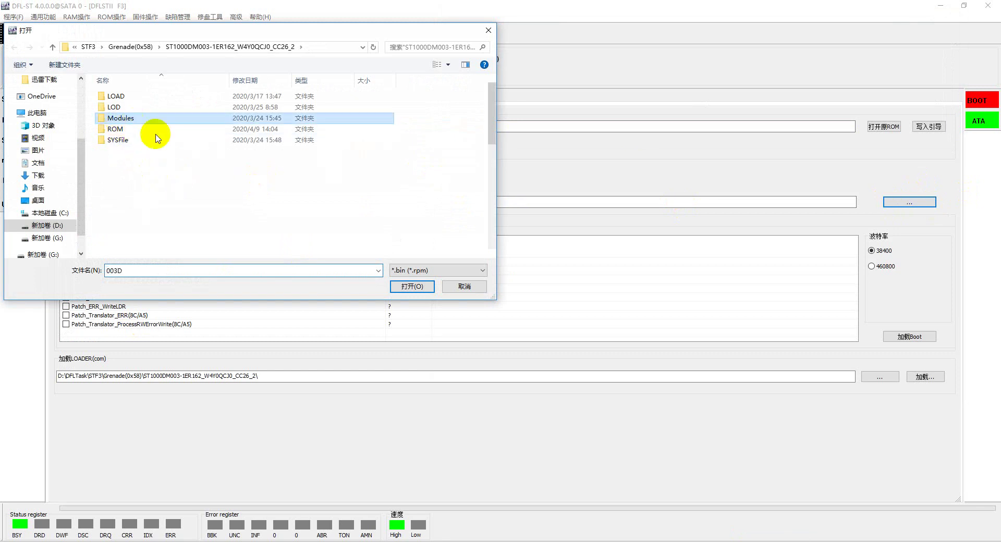
scroll(128, 208, "down", 5)
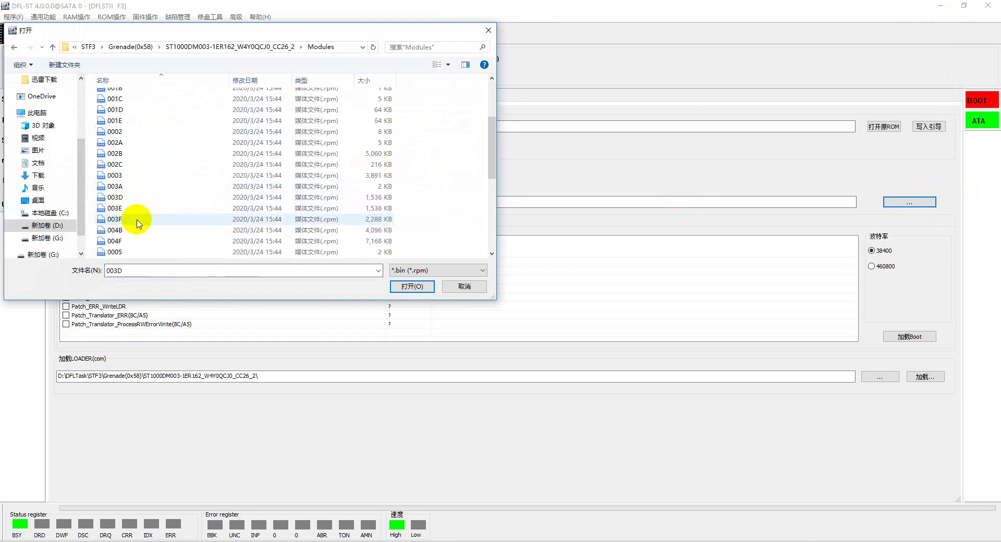
double_click(115, 197)
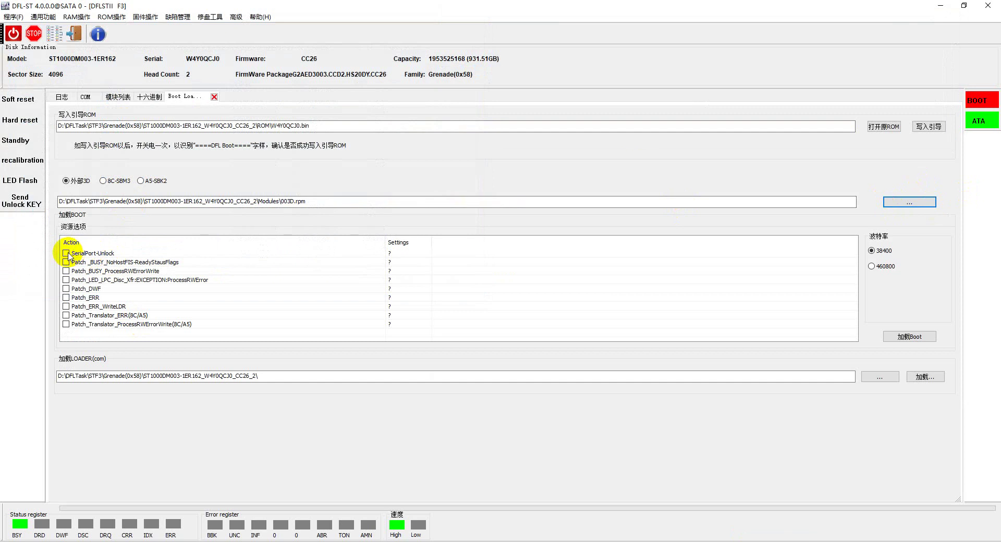
Step: Enable SerialPort-Unlock, set the baud rate to 460800 and load the boot module into the drive
left_click(66, 254)
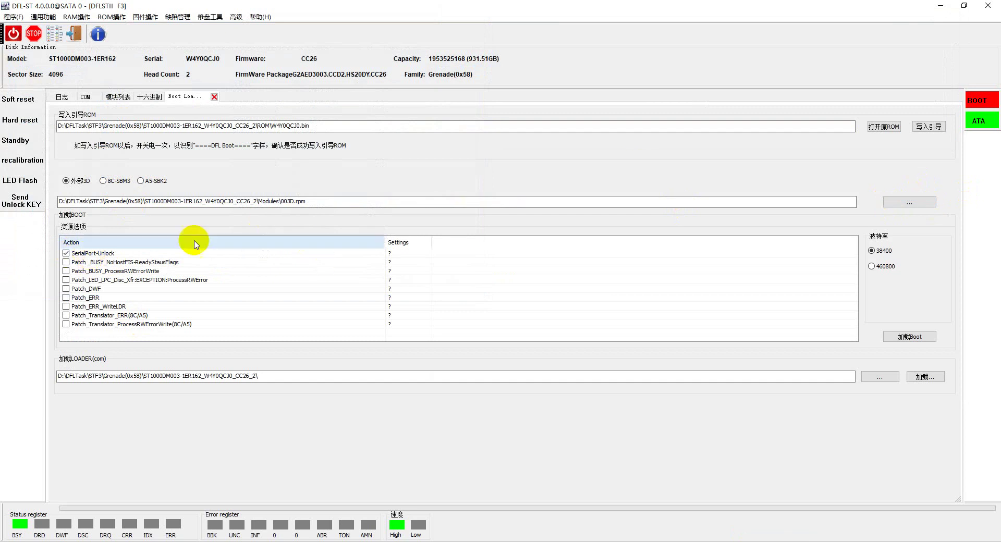
left_click(872, 267)
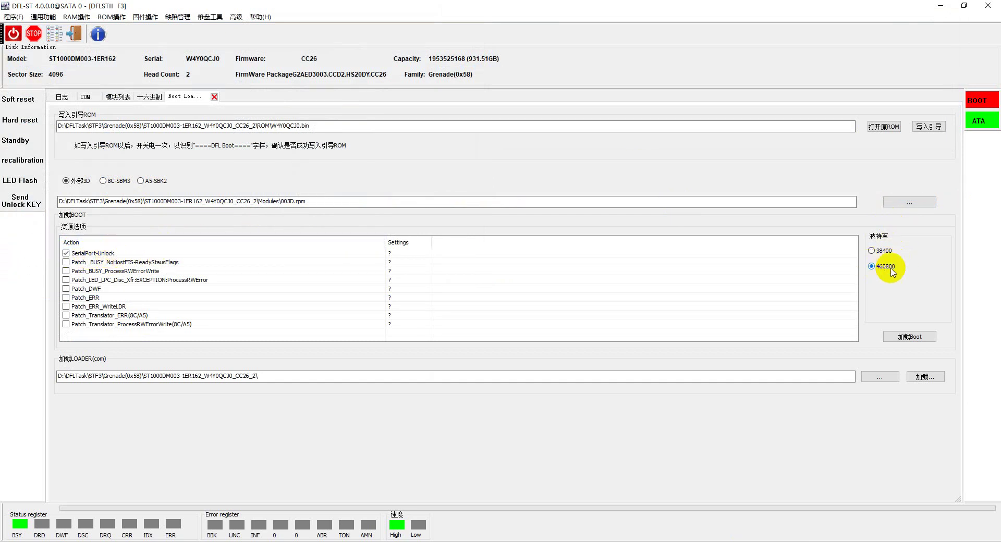
left_click(908, 338)
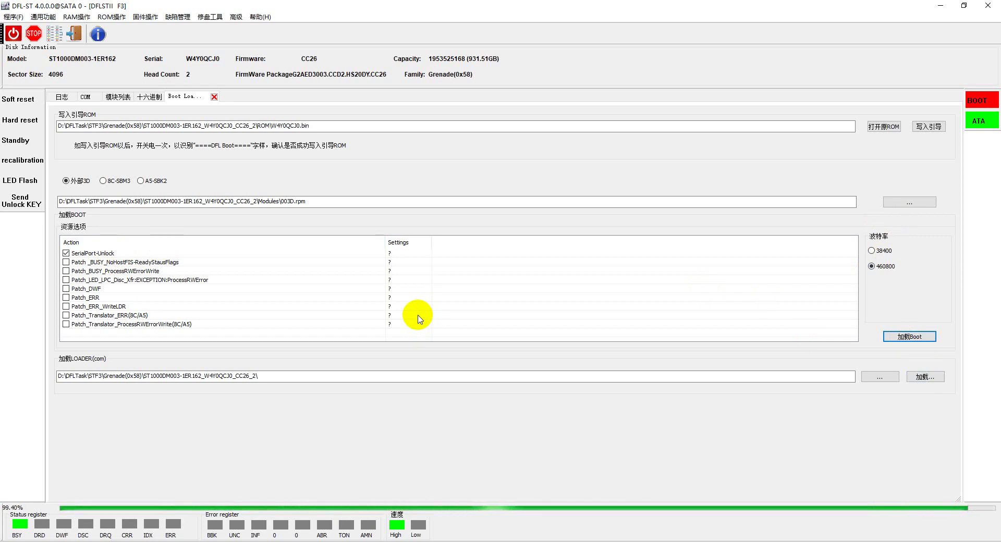
Step: Examine the boot output in the COM terminal, enter diagnostic mode with ^z and run the r? command
left_click(85, 97)
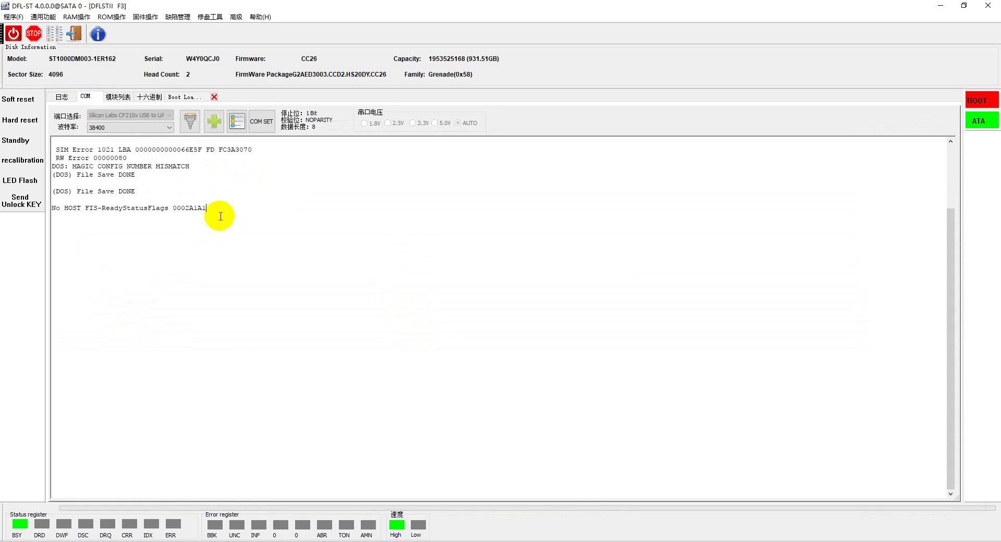
left_click_drag(216, 214, 52, 138)
left_click(239, 228)
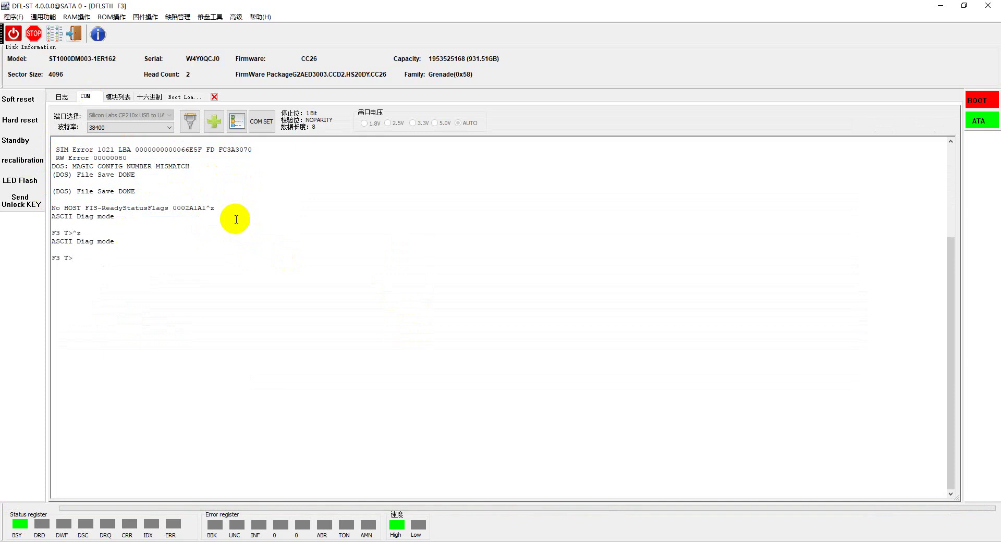
type("r?")
key("Return")
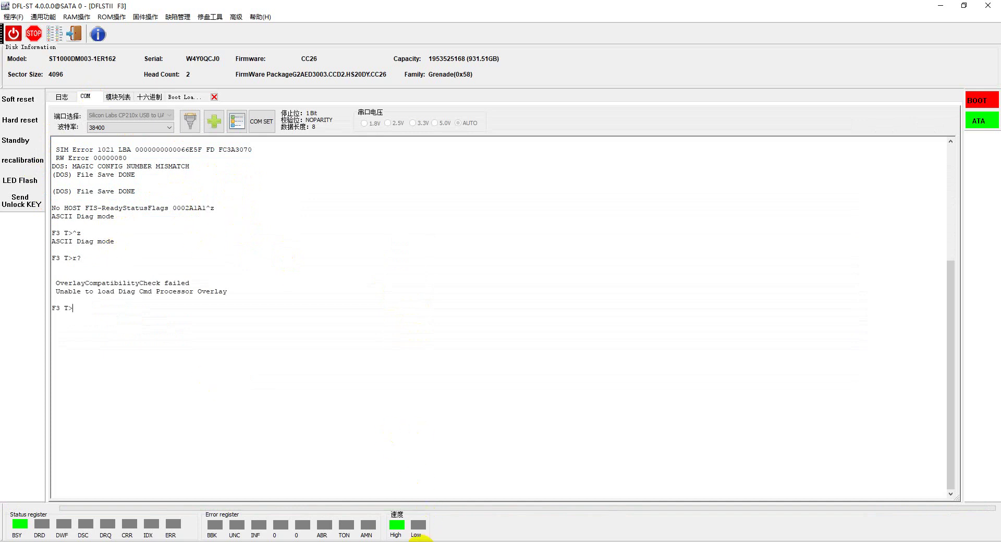
Step: Switch to the Notepad notes and read the rest of step 3 about terminal commands, the missing overlay message and the ATA module
key("ctrl+shift")
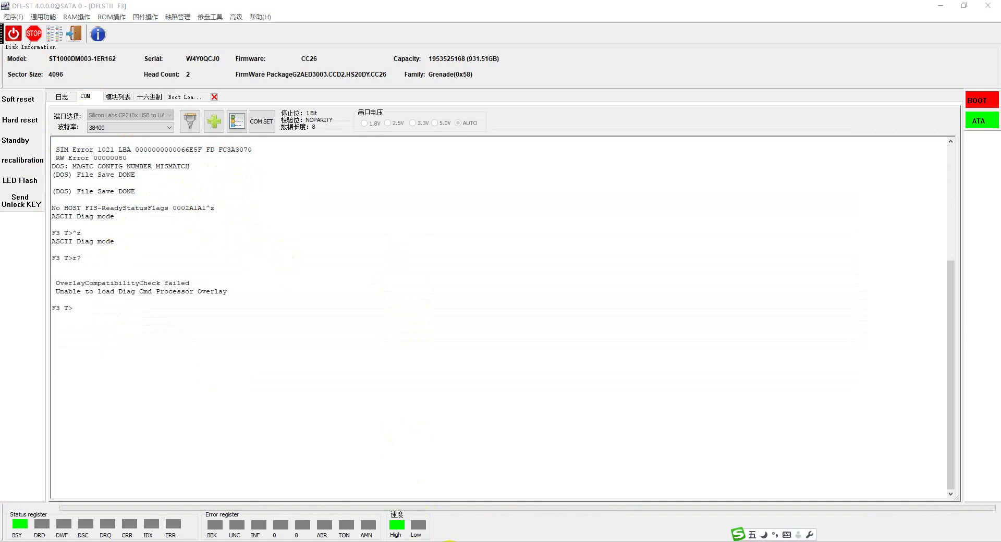
key("alt+Tab")
left_click_drag(687, 69, 796, 68)
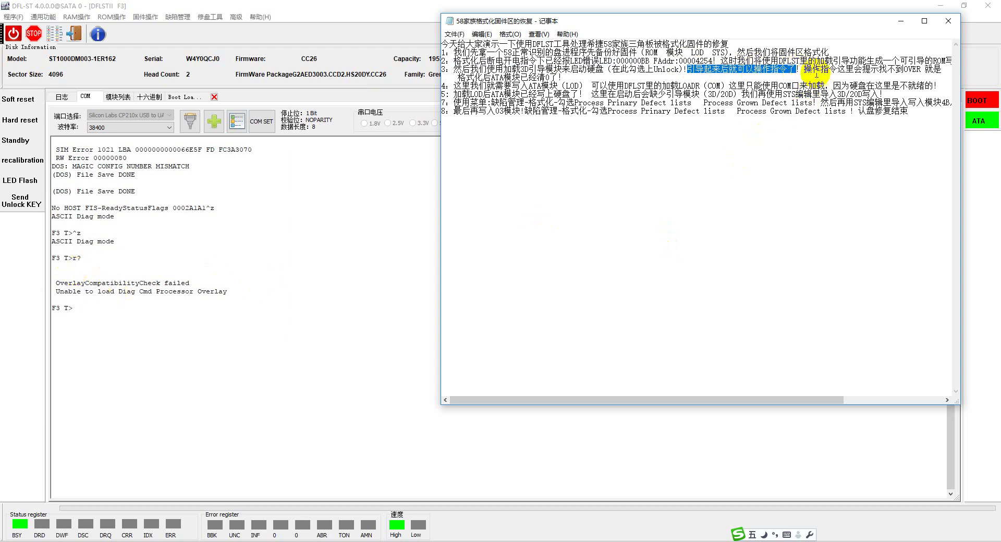
left_click_drag(804, 69, 943, 69)
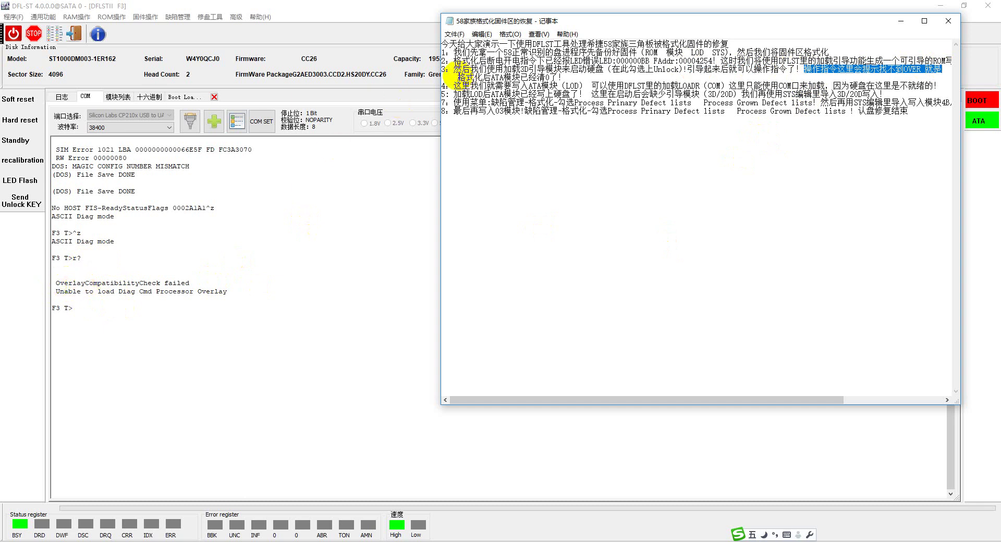
left_click_drag(459, 77, 559, 77)
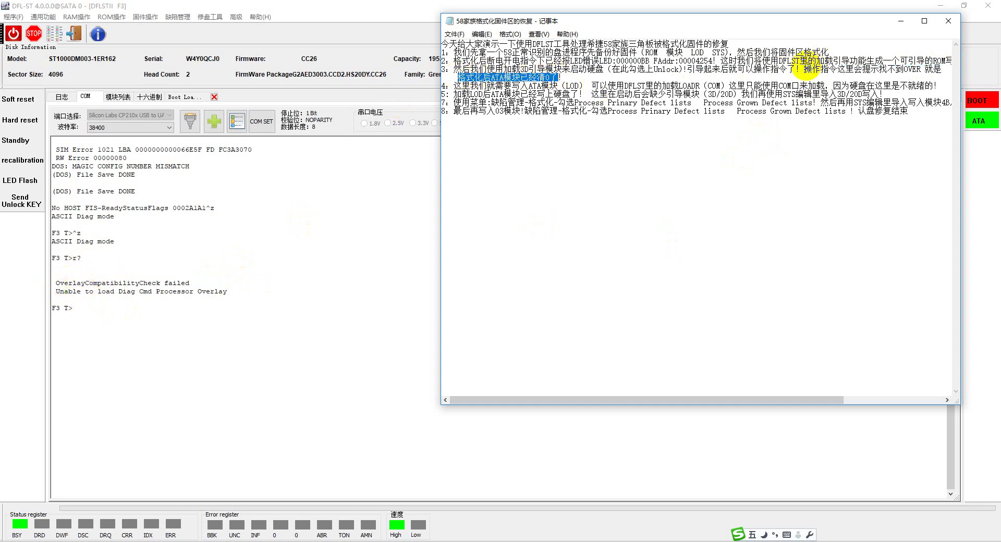
left_click_drag(803, 69, 559, 78)
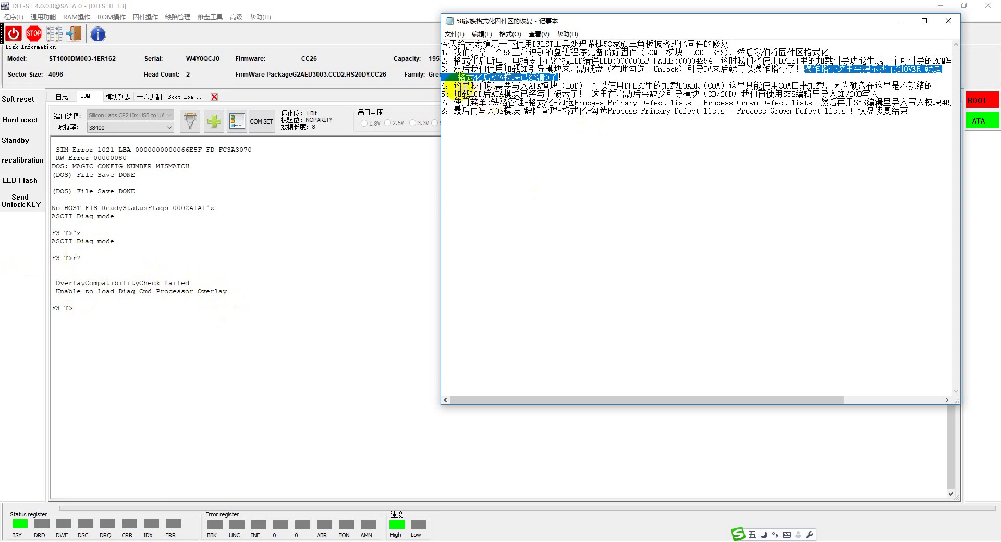
Step: Read step 4 of the notes on writing the ATA module (LOD) through the COM port and return to the DFL-ST terminal
left_click_drag(450, 86, 829, 85)
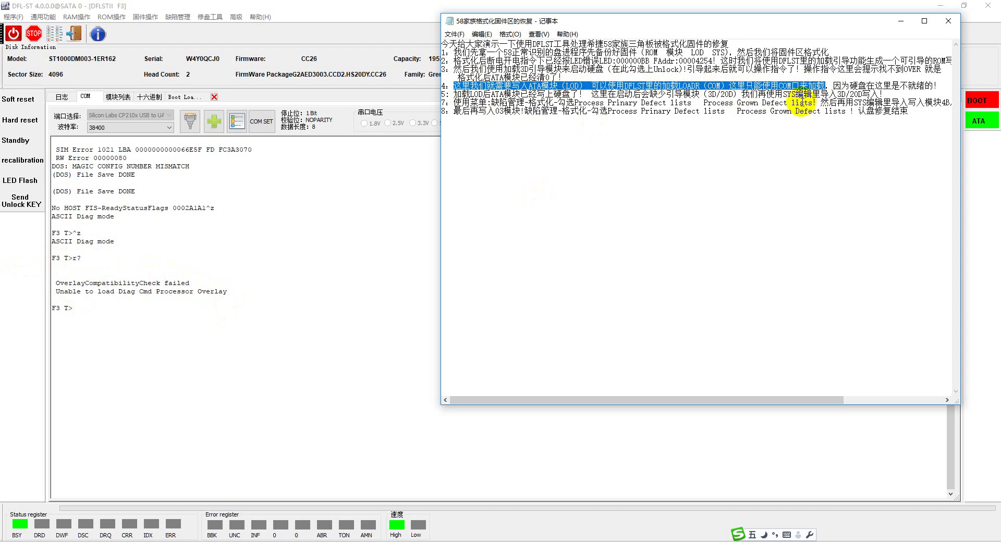
left_click_drag(834, 85, 933, 86)
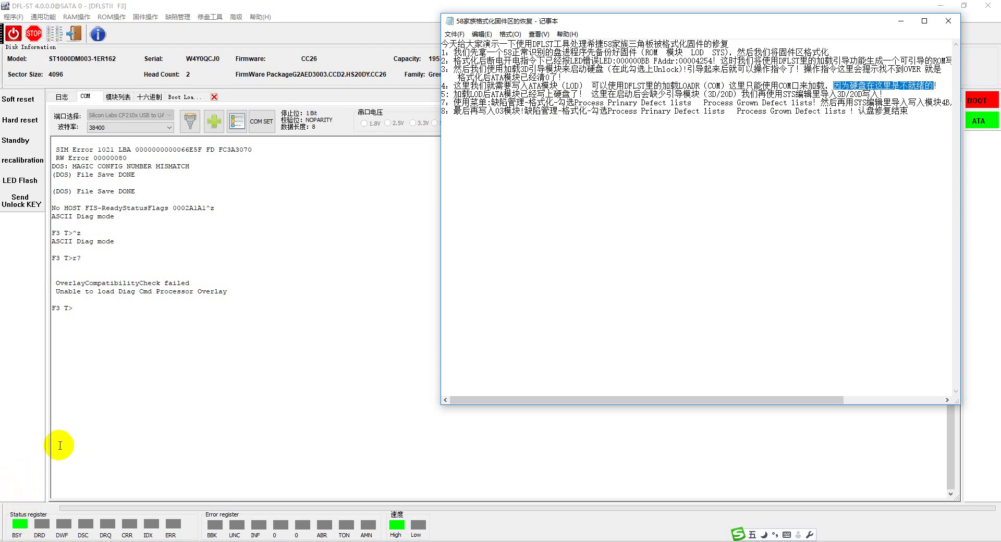
left_click(97, 302)
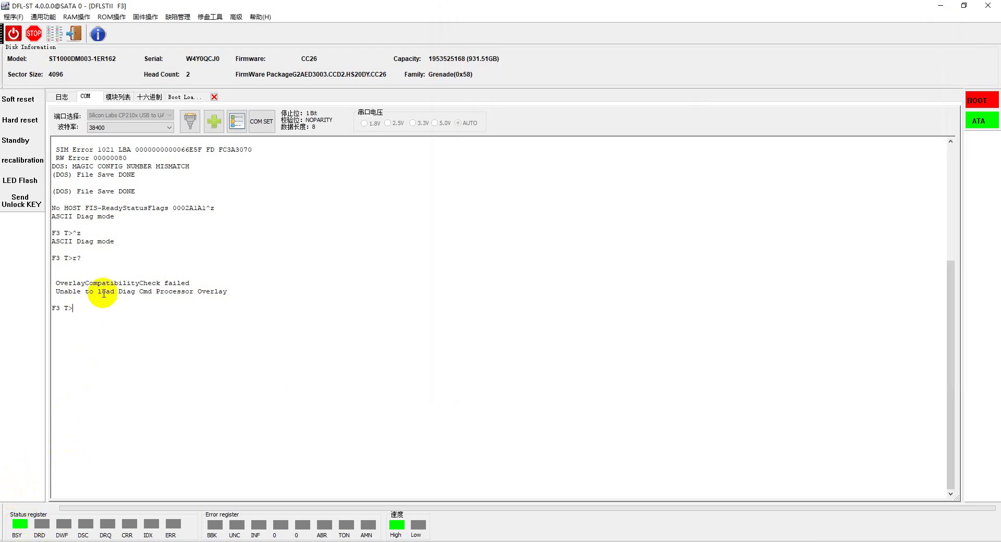
Step: On the boot loading page, select CC26.LOD from the drive's LOD folder as the COM loader and load it into the drive
left_click(174, 99)
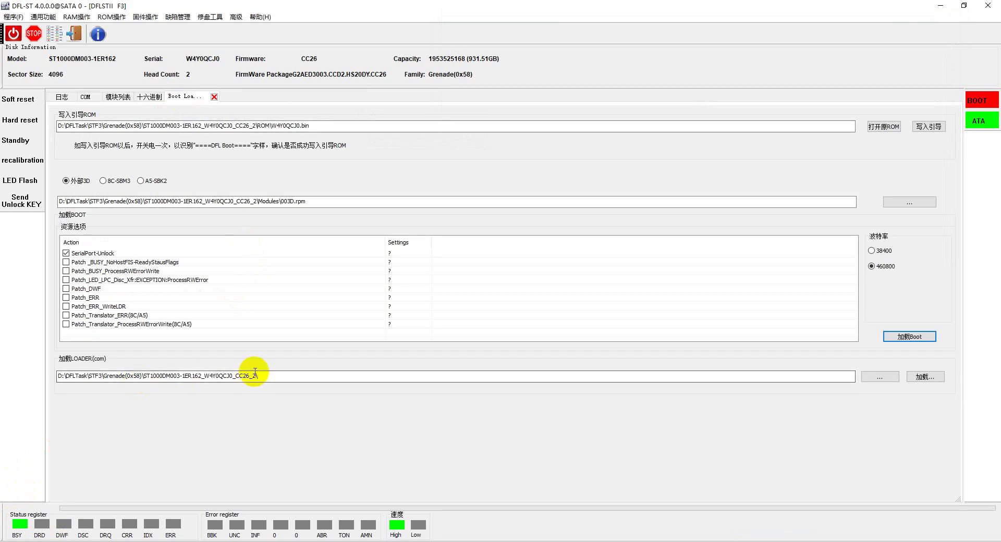
left_click(887, 377)
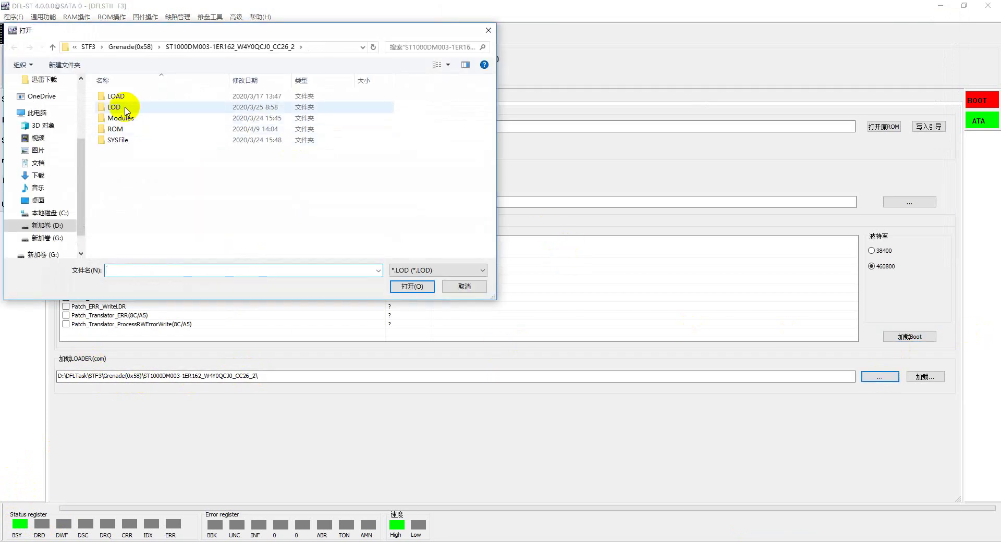
double_click(127, 104)
double_click(127, 97)
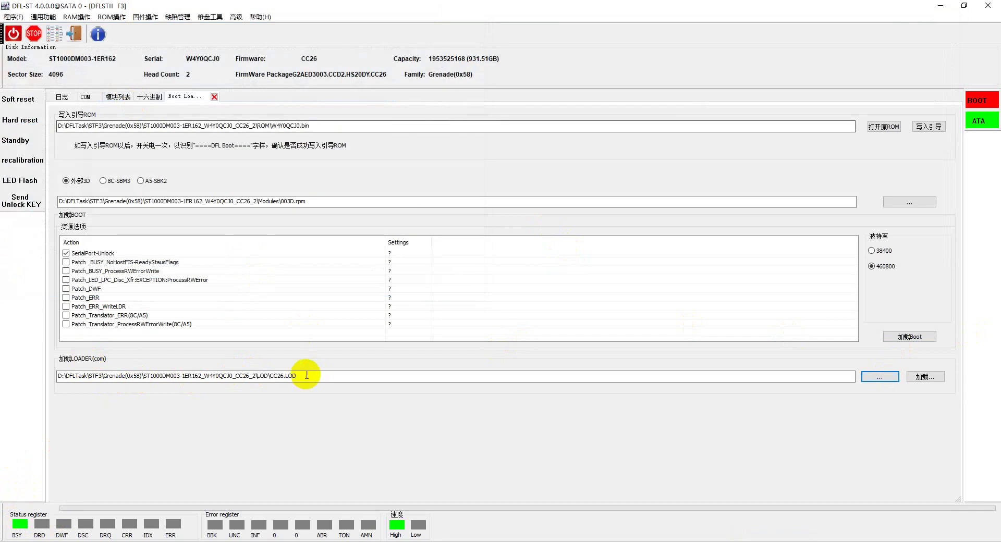
left_click(920, 378)
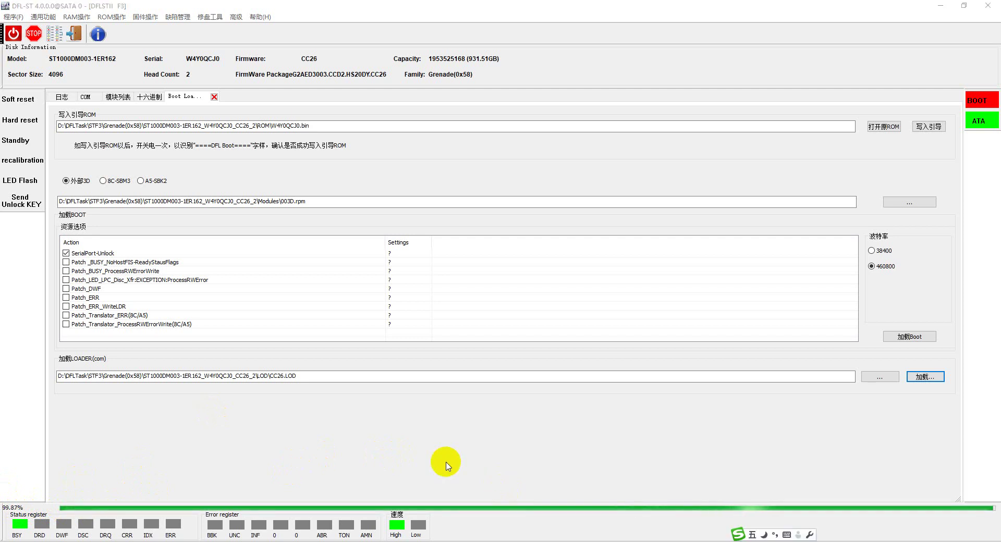
Step: Check the COM terminal and the end of the log for the execution result of the loader
left_click(85, 98)
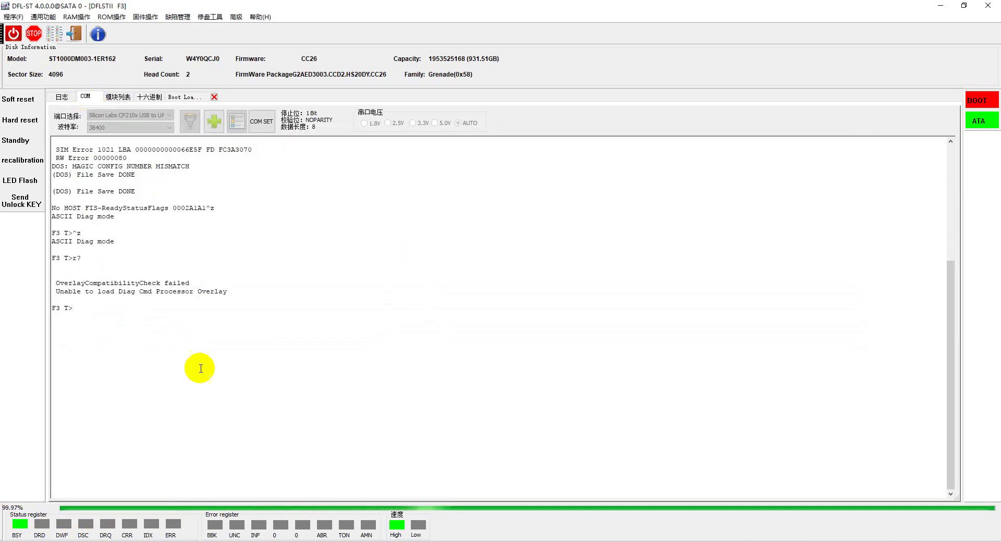
left_click(62, 97)
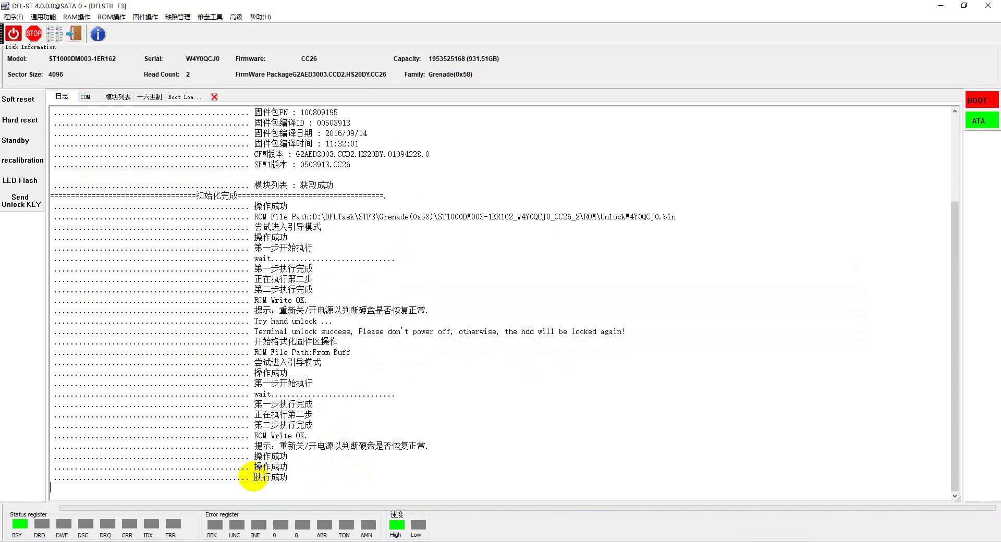
left_click_drag(255, 477, 294, 477)
Step: Enter diagnostic mode in the COM terminal with ^z, run r? and compare its response with the one from before the loader
left_click(85, 96)
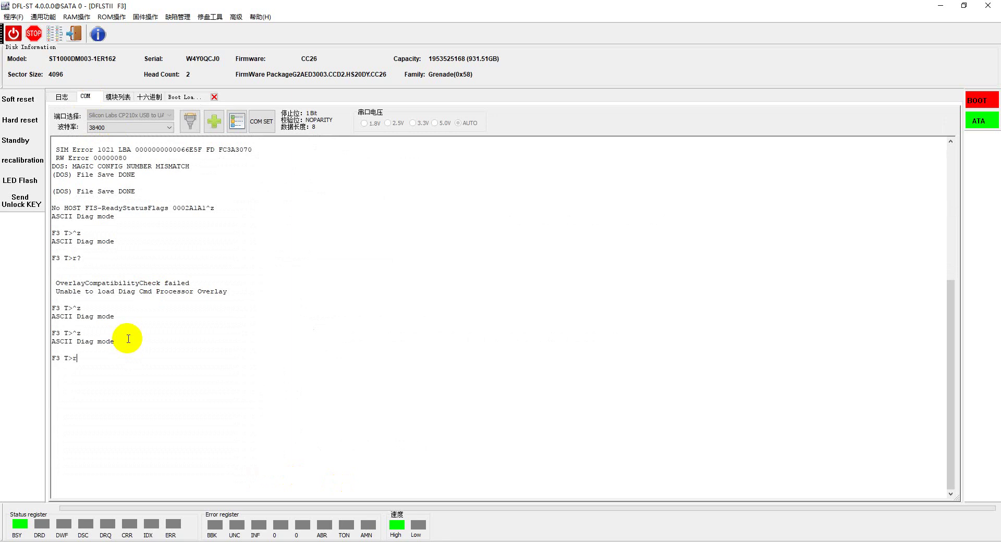
key("Return")
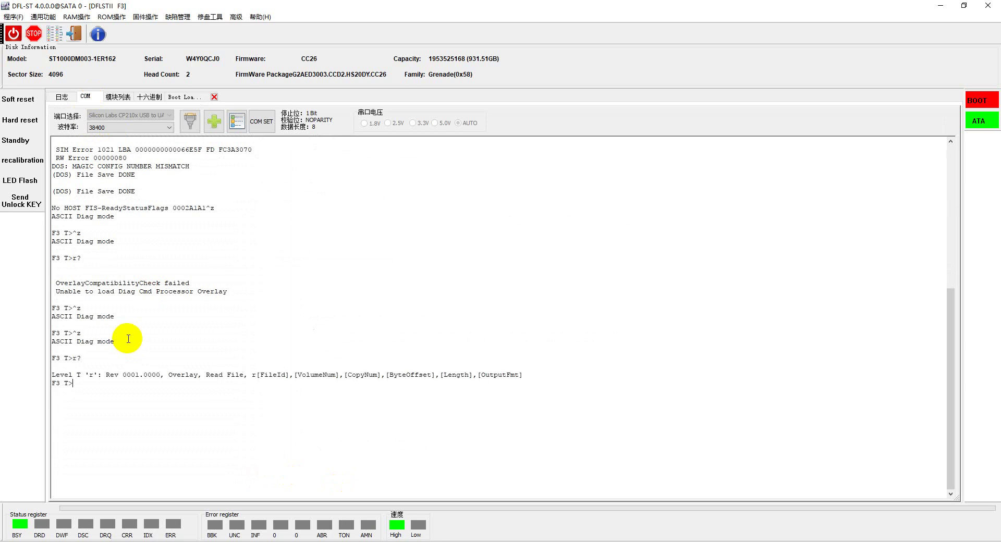
left_click_drag(53, 375, 525, 375)
left_click(245, 321)
left_click_drag(50, 259, 238, 290)
left_click(261, 306)
Step: Switch to the Notepad notes and read step 5 about the missing boot module (3D/20D) and importing it with the SYS editor
left_click(464, 537)
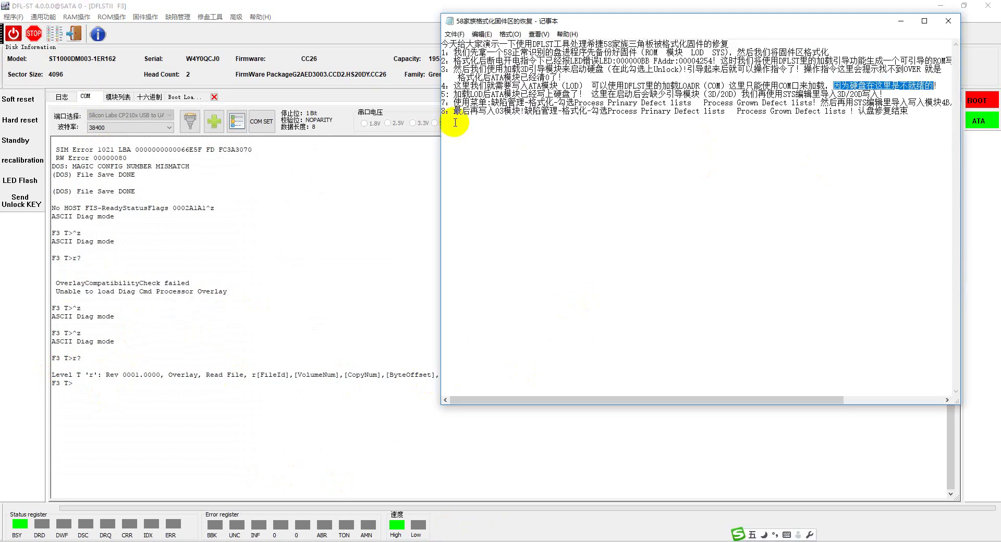
left_click_drag(453, 94, 700, 94)
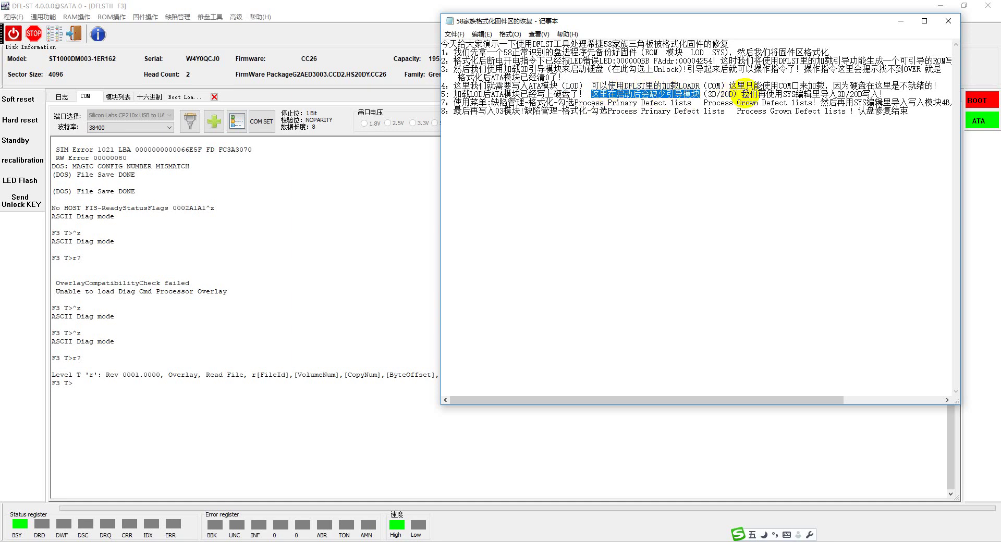
left_click(593, 107)
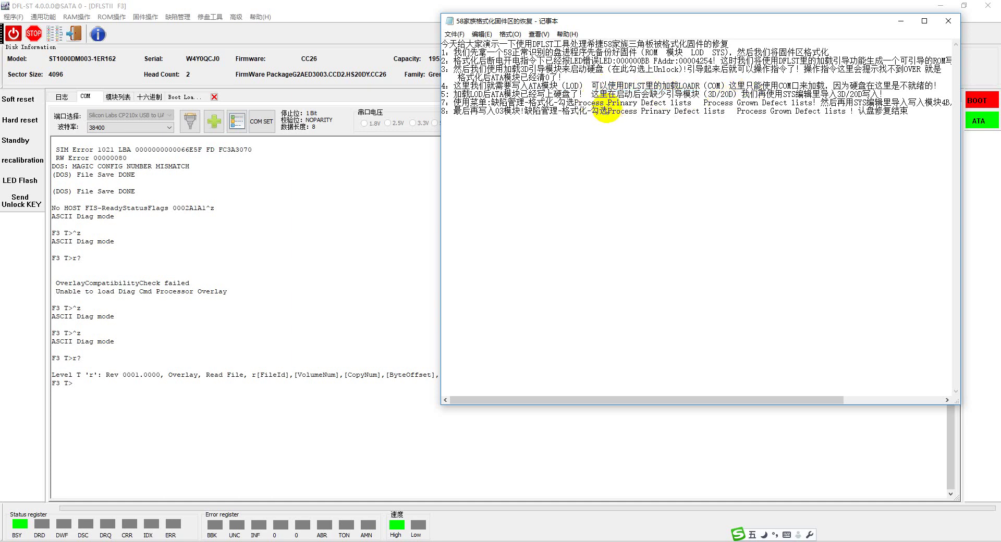
left_click_drag(593, 95, 718, 95)
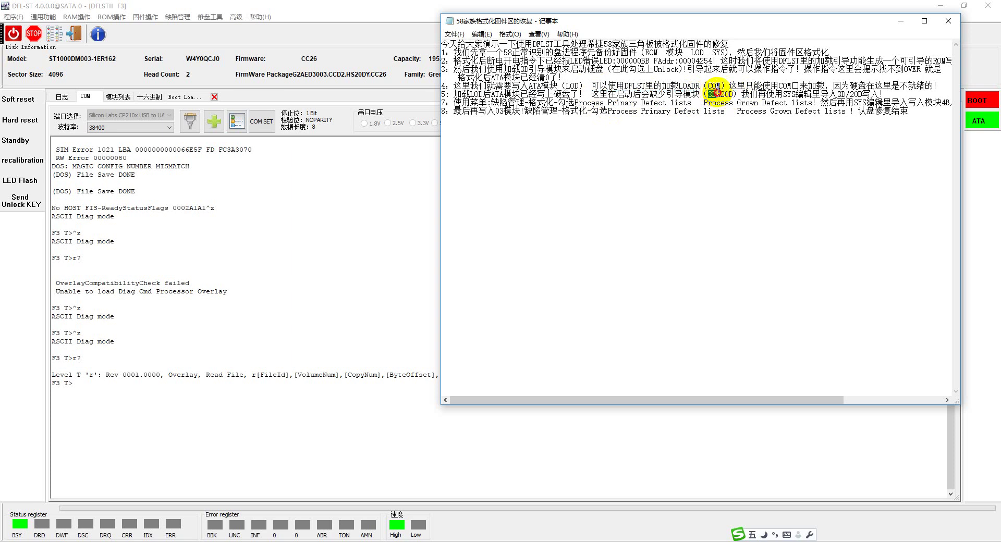
double_click(722, 94)
left_click_drag(592, 95, 880, 95)
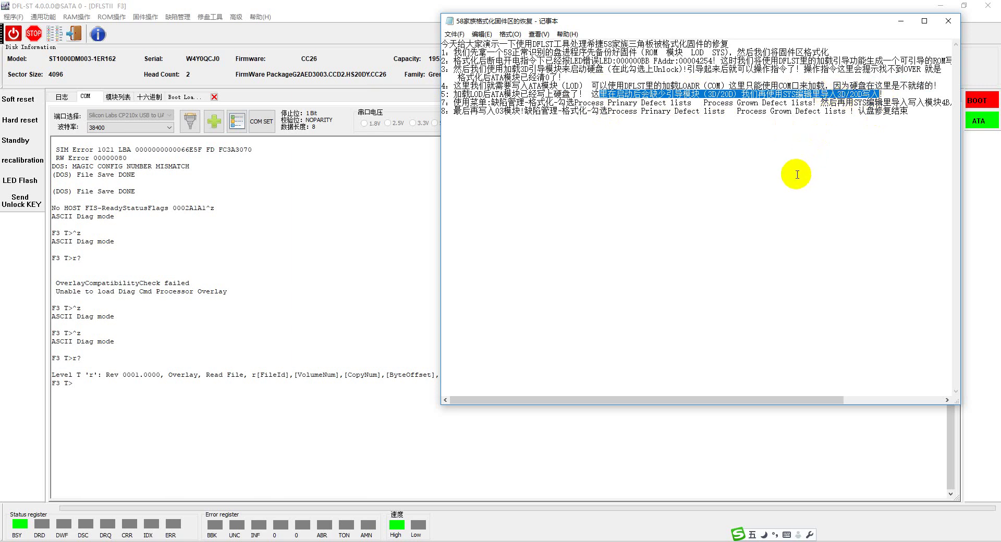
left_click(780, 180)
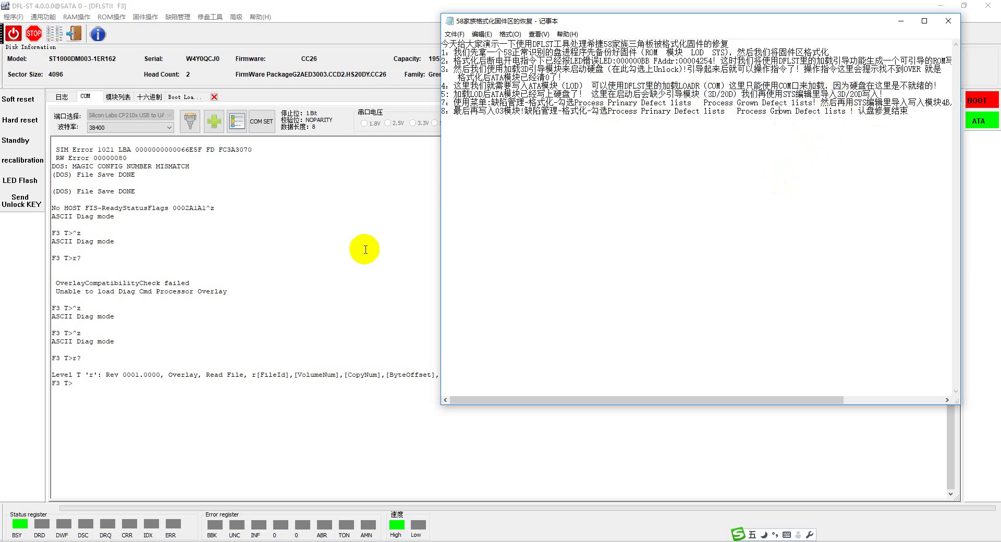
Step: Return to DFL-ST, open the SYS file editor and set the file ID to 20D with volume number 0
left_click(197, 408)
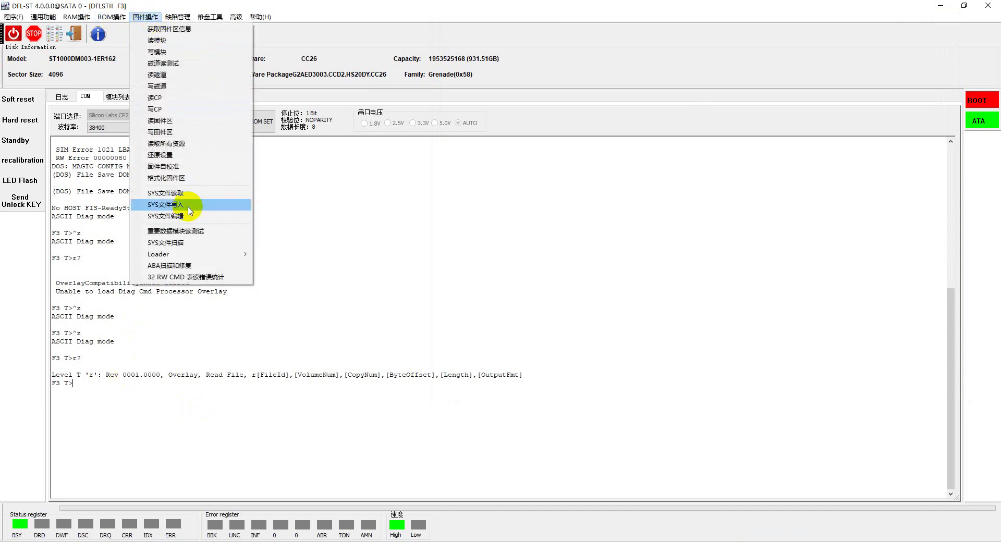
left_click(180, 217)
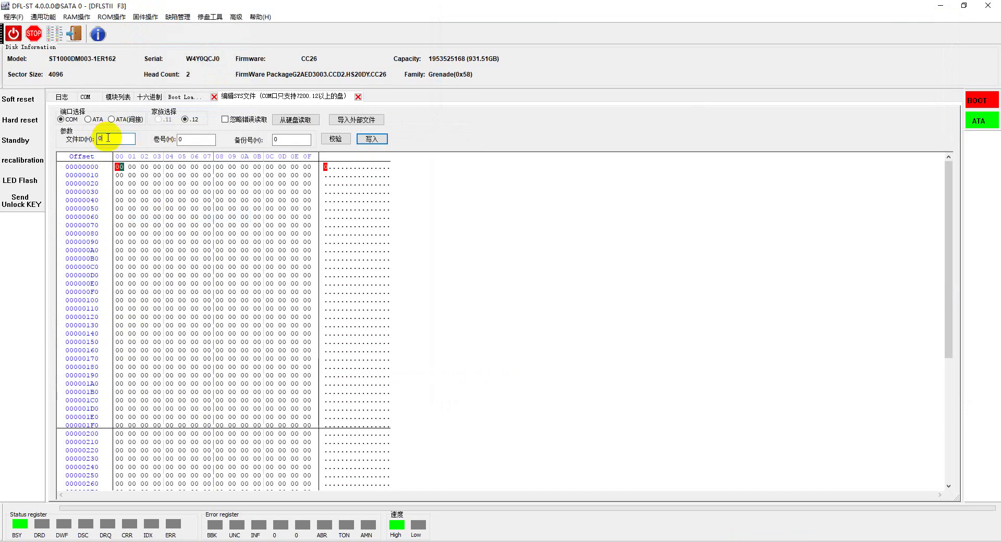
left_click_drag(110, 138, 88, 141)
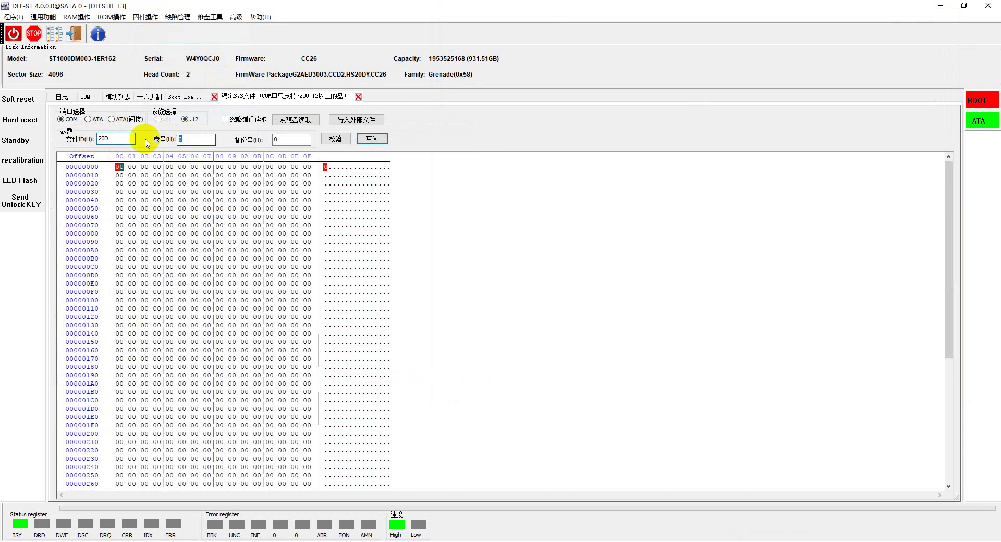
left_click_drag(189, 139, 144, 144)
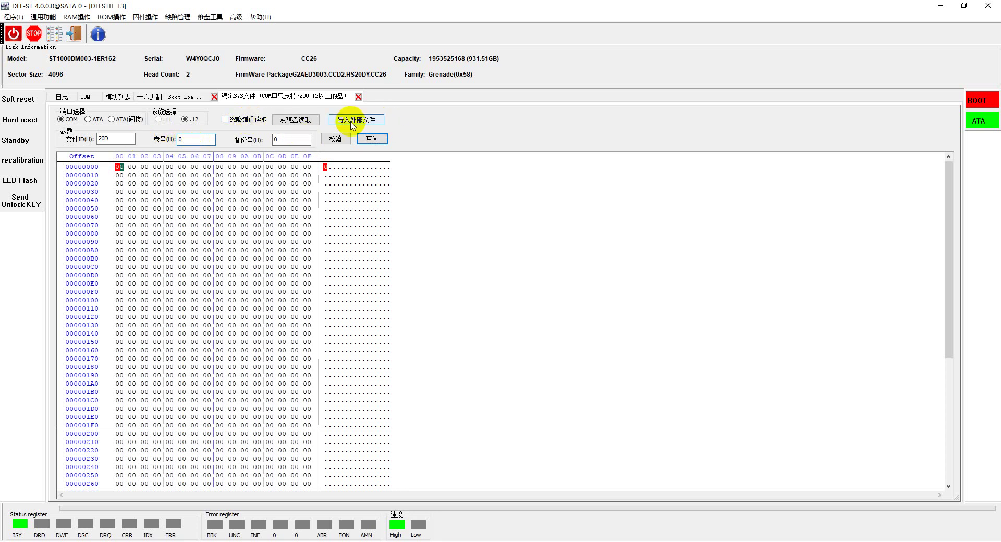
Step: Import 003D.rpm from the drive's Modules folder into the SYS editor and write it to the drive, declining the SYS file checksum
left_click(345, 123)
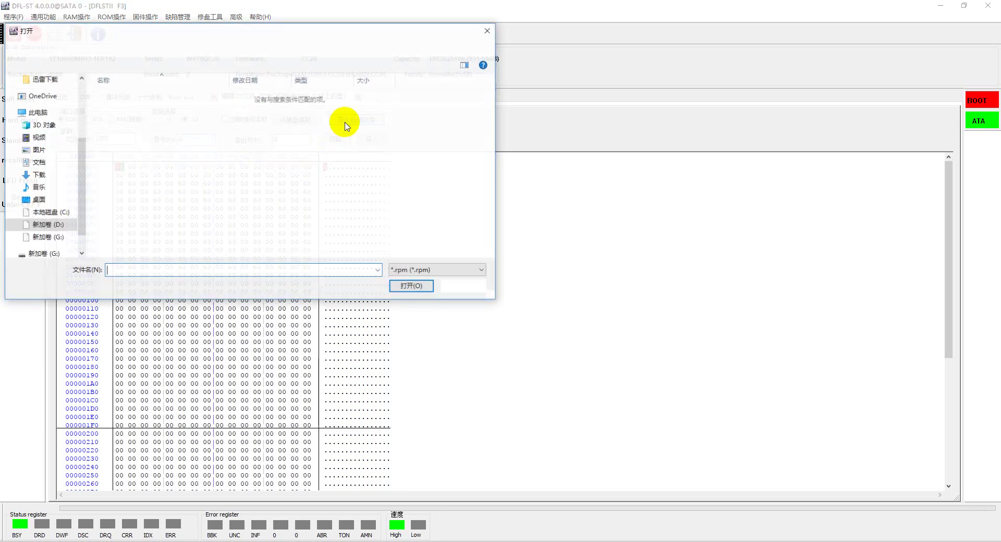
left_click(275, 48)
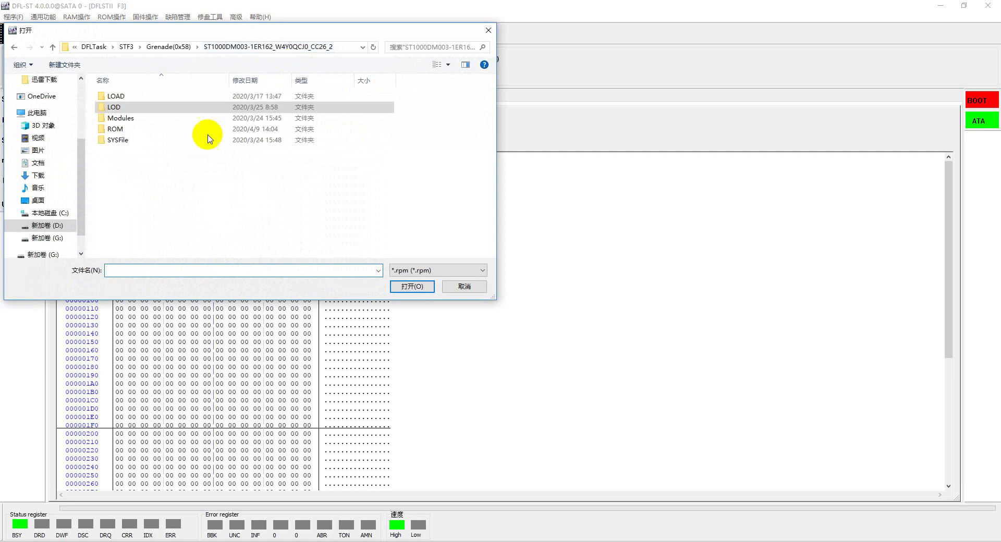
double_click(131, 121)
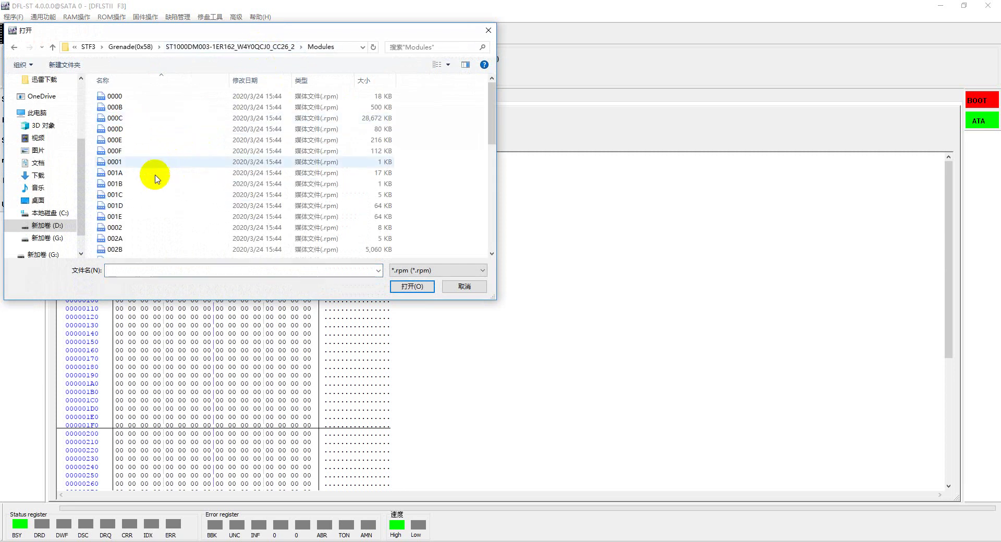
scroll(152, 179, "down", 2)
scroll(157, 183, "down", 3)
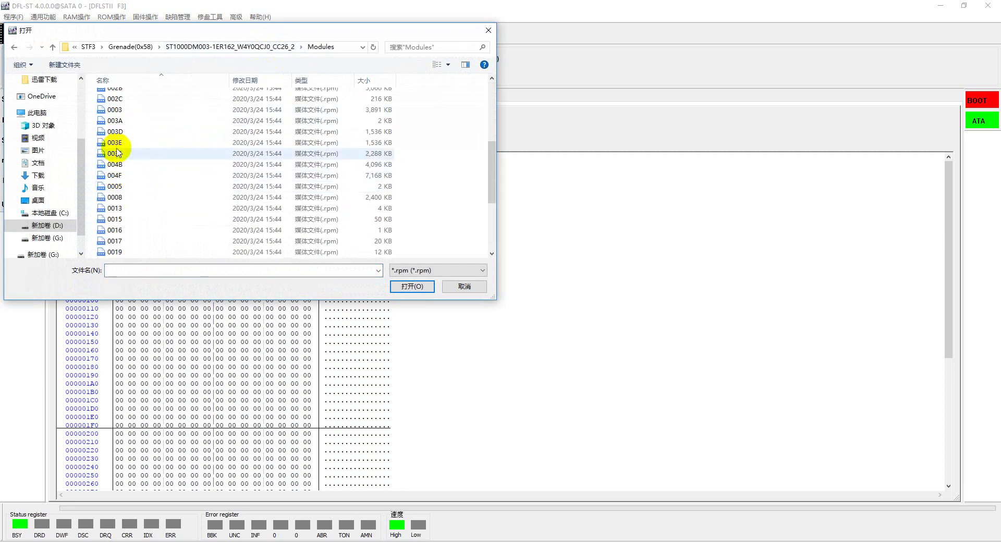
double_click(146, 128)
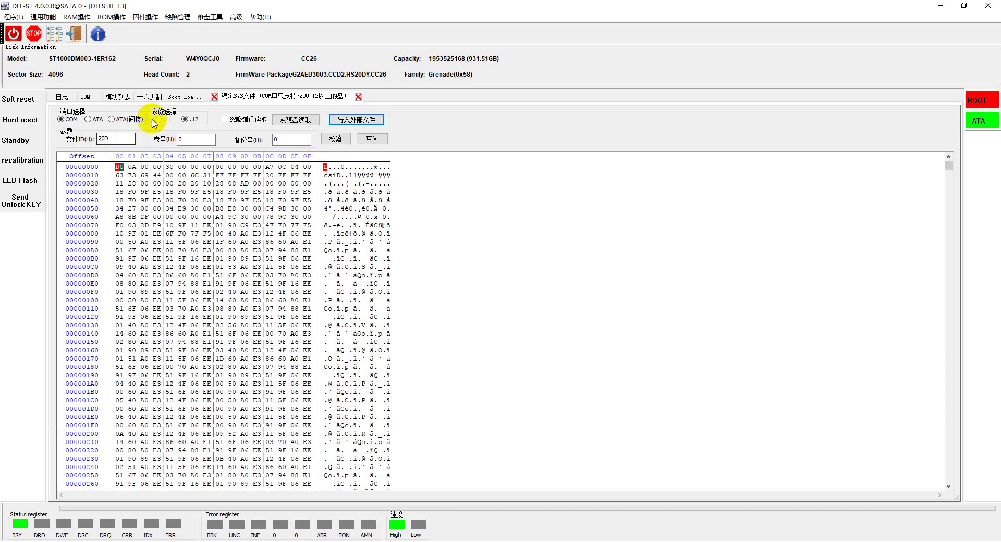
left_click(371, 141)
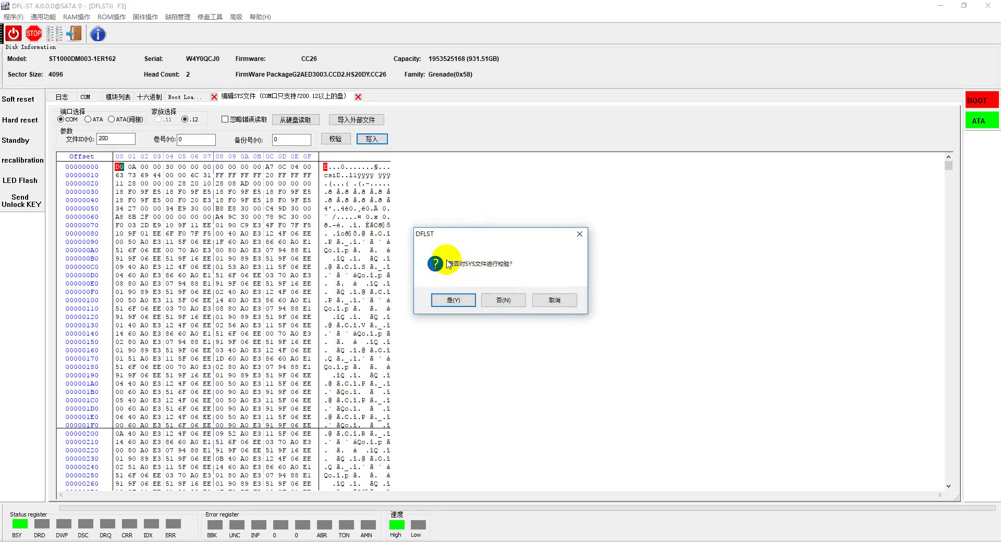
left_click(503, 302)
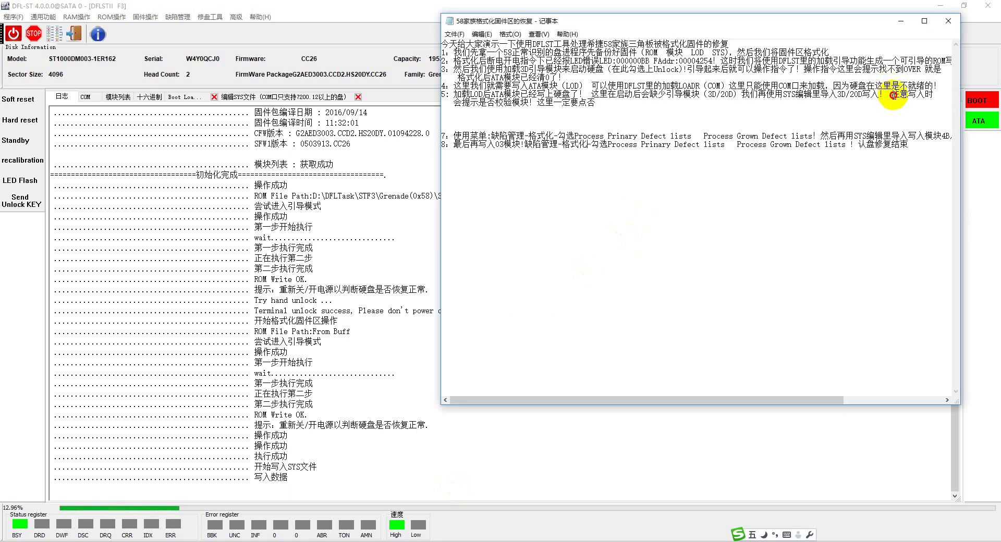
Step: Add the reason "因为这里SYS校验是使用P表校验算法!" to the end of the checksum warning in step 5 of the Notepad notes
left_click_drag(892, 95, 610, 103)
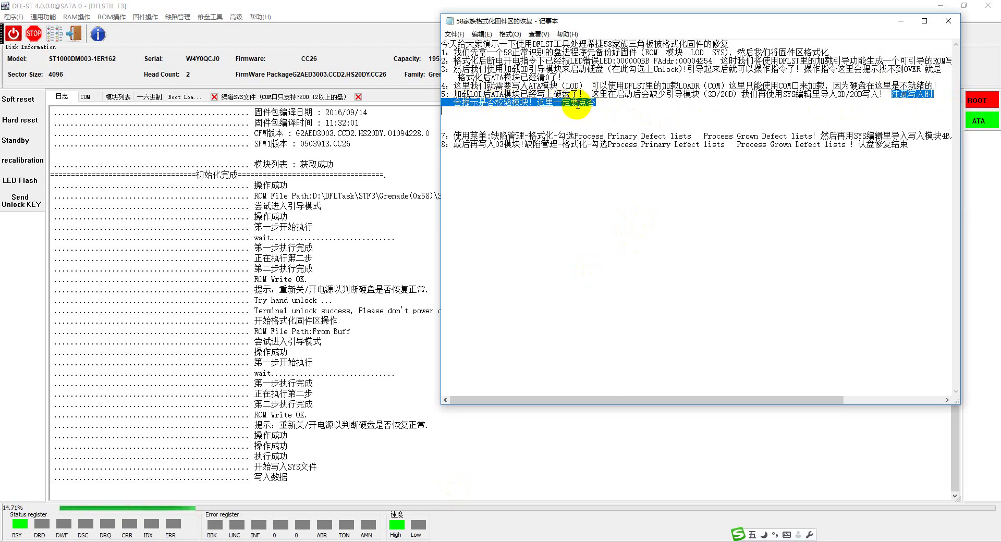
left_click(603, 104)
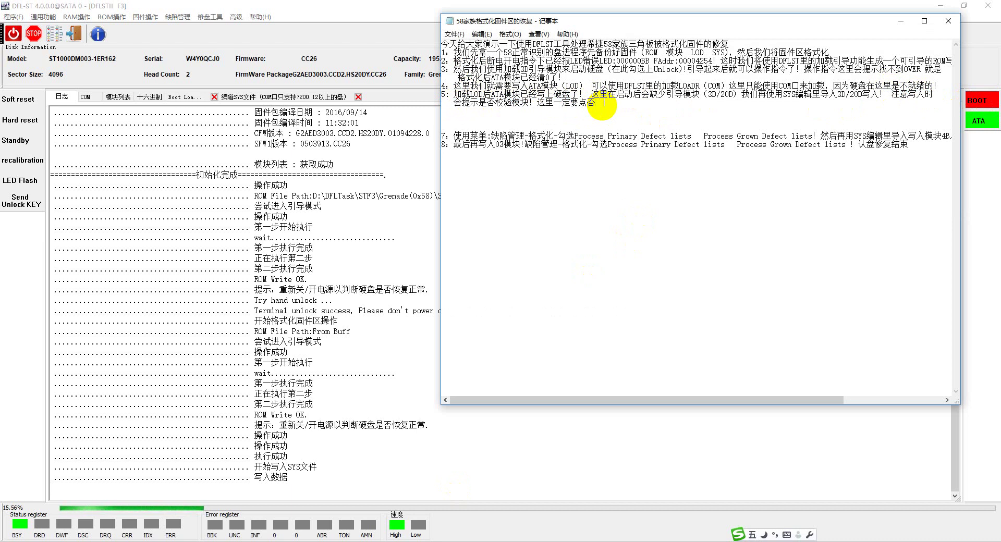
type("因为这里")
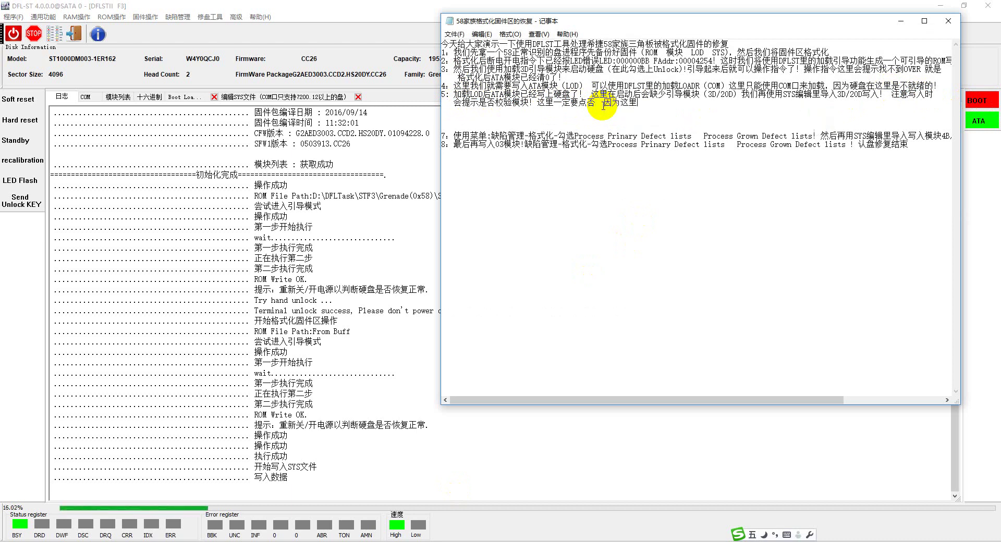
type("SYStem")
key("BackSpace")
type("校验是使用")
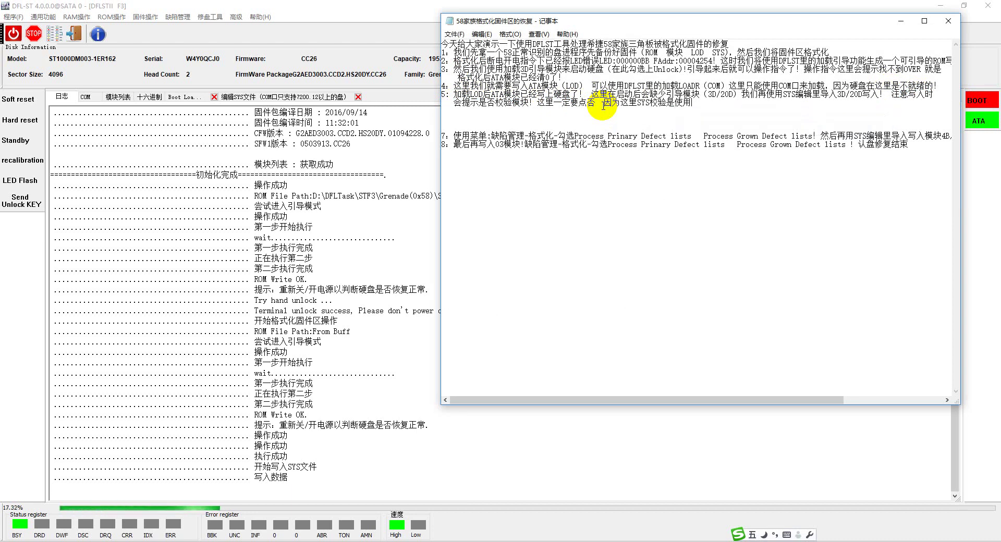
type("Ph")
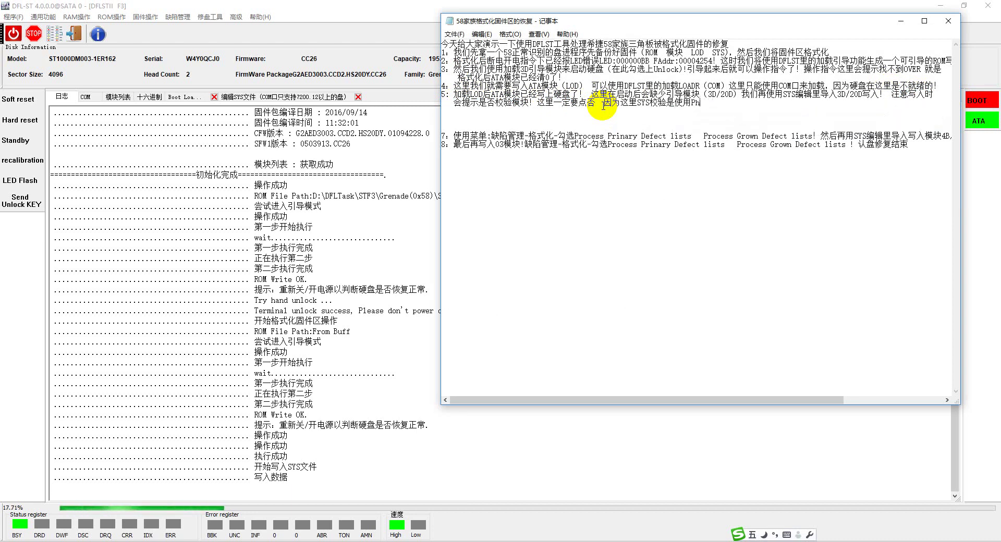
type("one表")
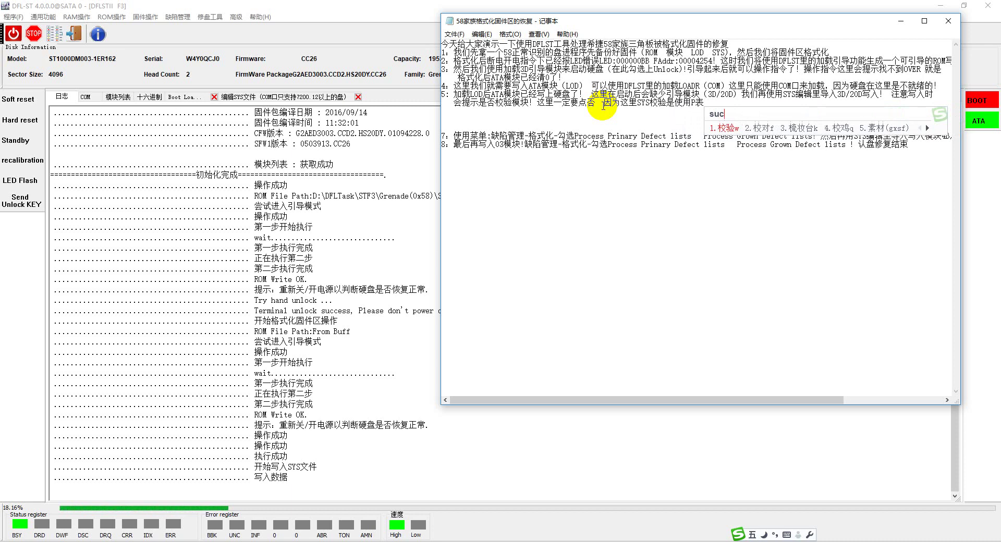
type("校验算法!")
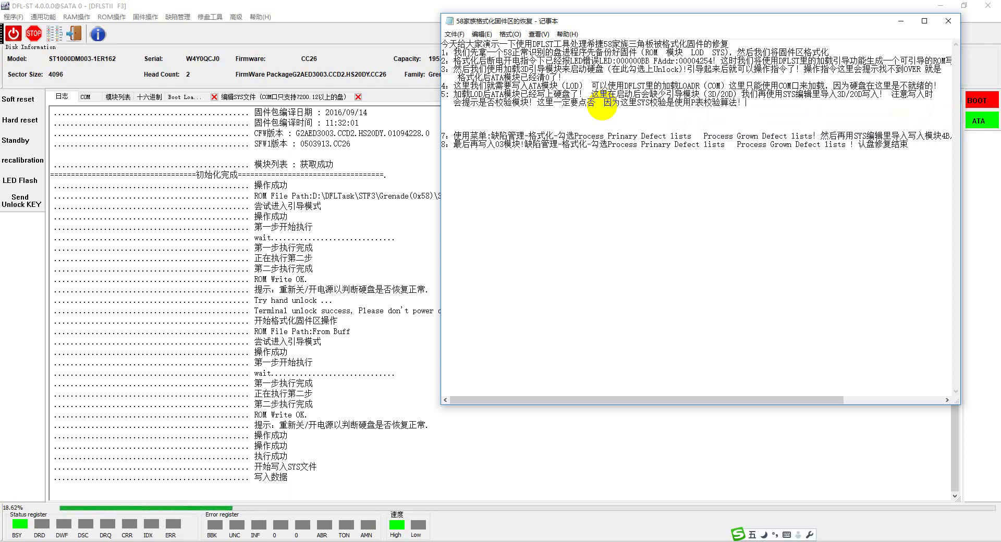
Step: Append "所以这里不用校验了" to the end of step 5 in the Notepad notes and highlight step 7's formatting instruction
type("所以这里不用校验了")
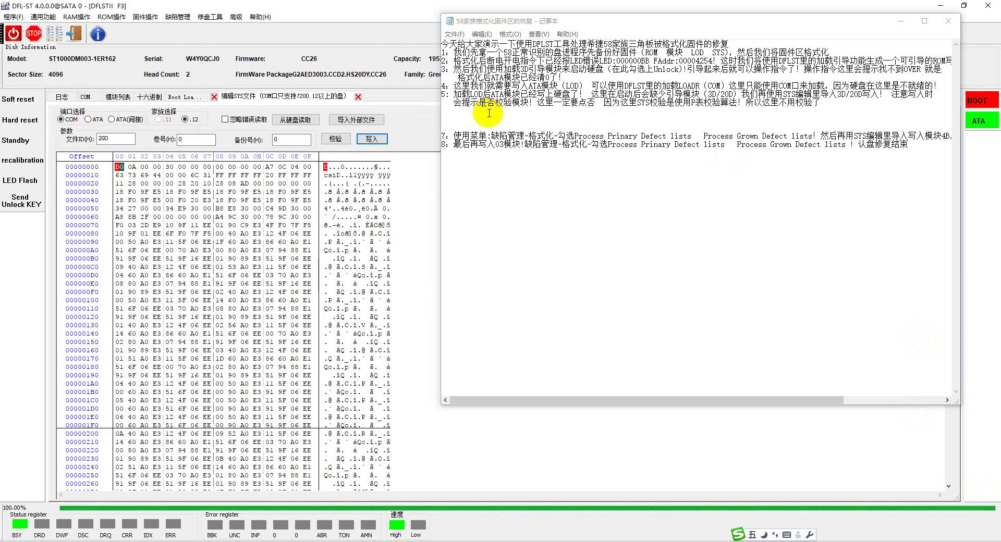
left_click_drag(454, 136, 808, 135)
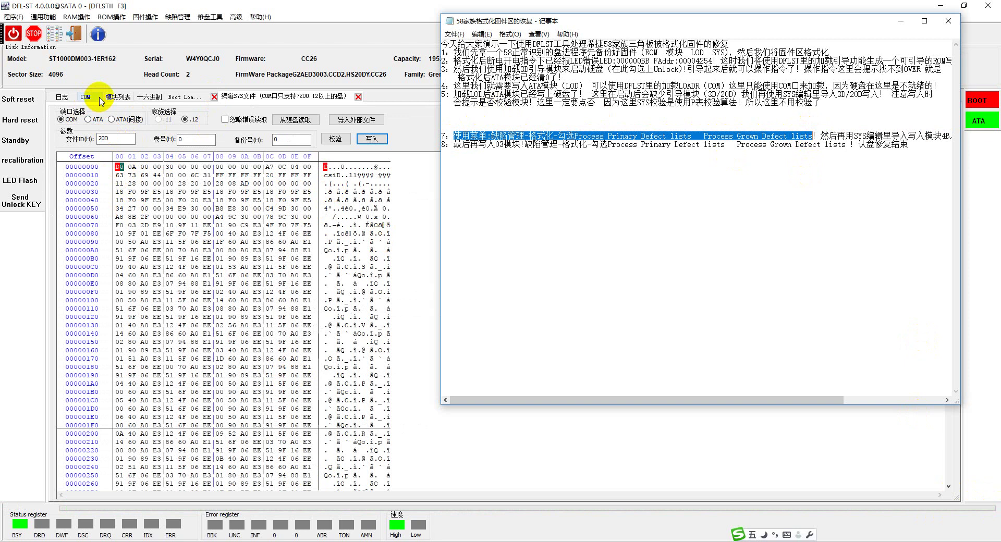
Step: In DFL-ST, format the user area through COM with both Process Primary Defect Lists and Process Grown Defect Lists enabled (m0,6,3,0,0,0,0,22)
left_click(89, 97)
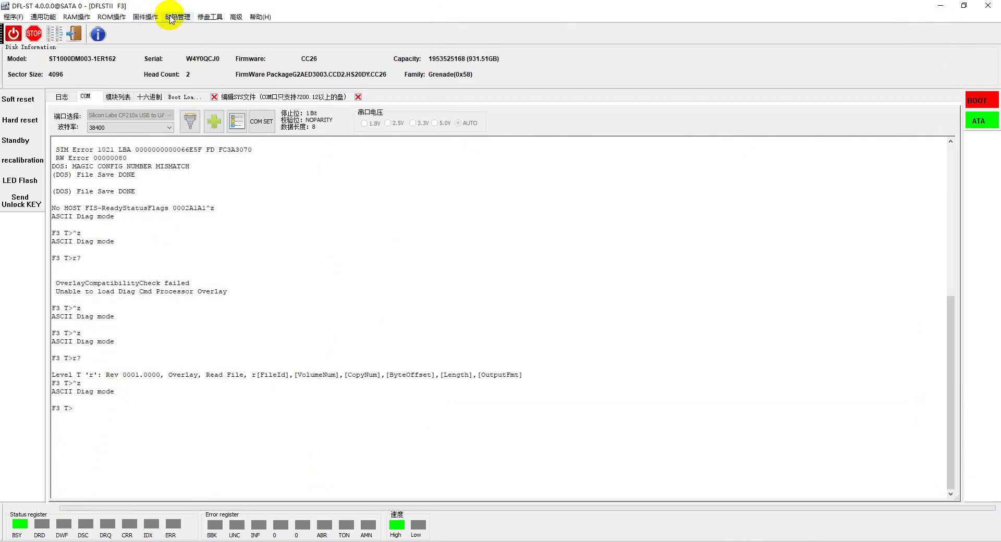
left_click(170, 19)
left_click(192, 42)
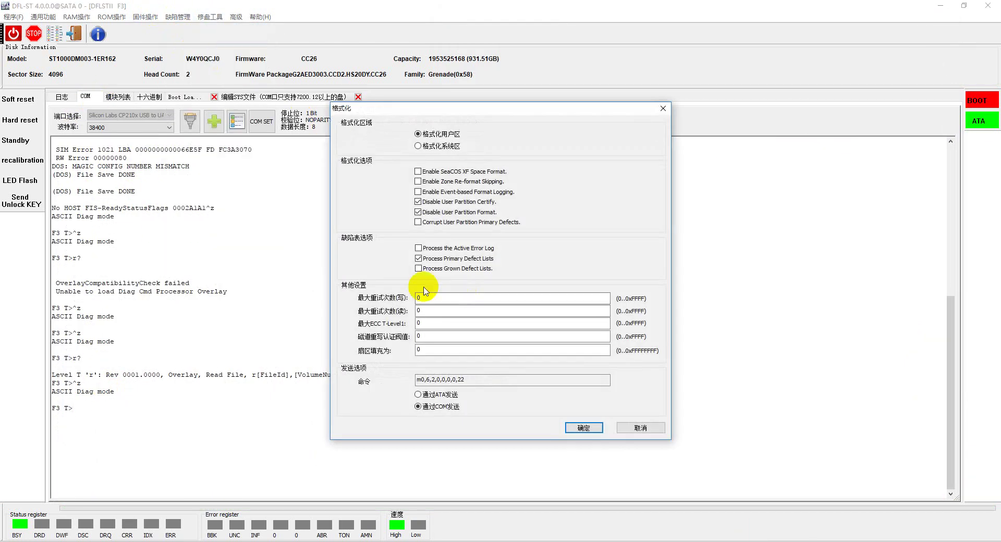
left_click(418, 268)
key("alt+Tab")
left_click_drag(603, 21, 702, 20)
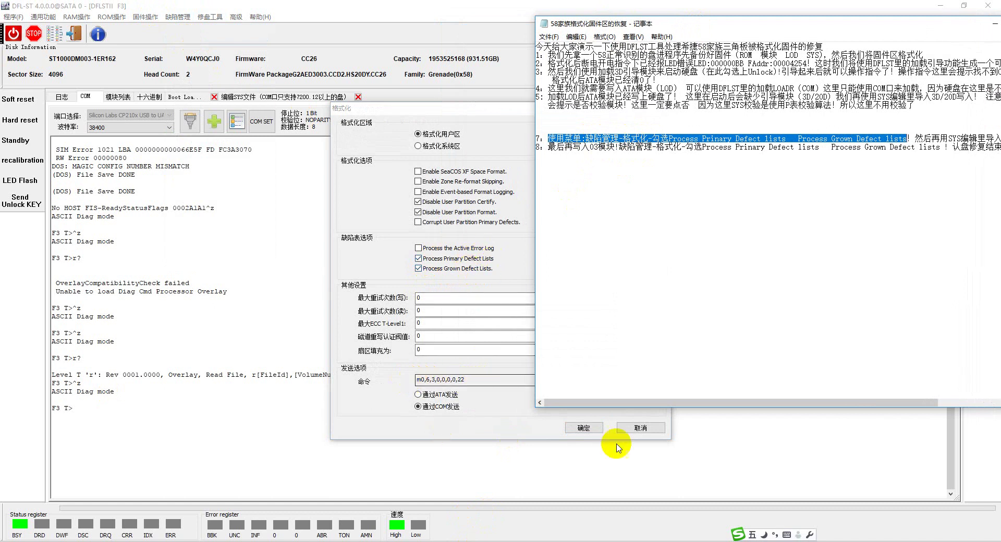
left_click(577, 432)
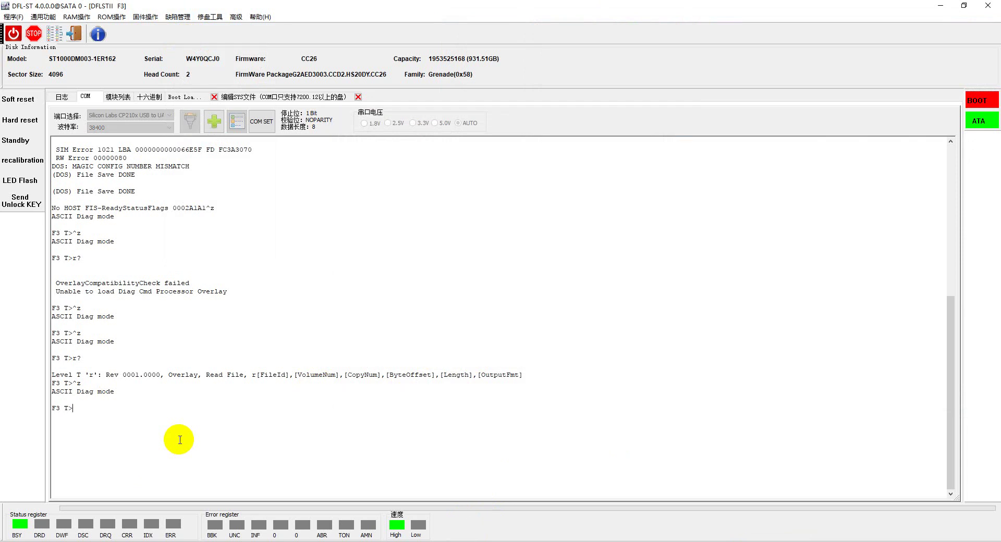
type("m0,6,3,0,0,0,0,22")
key("Return")
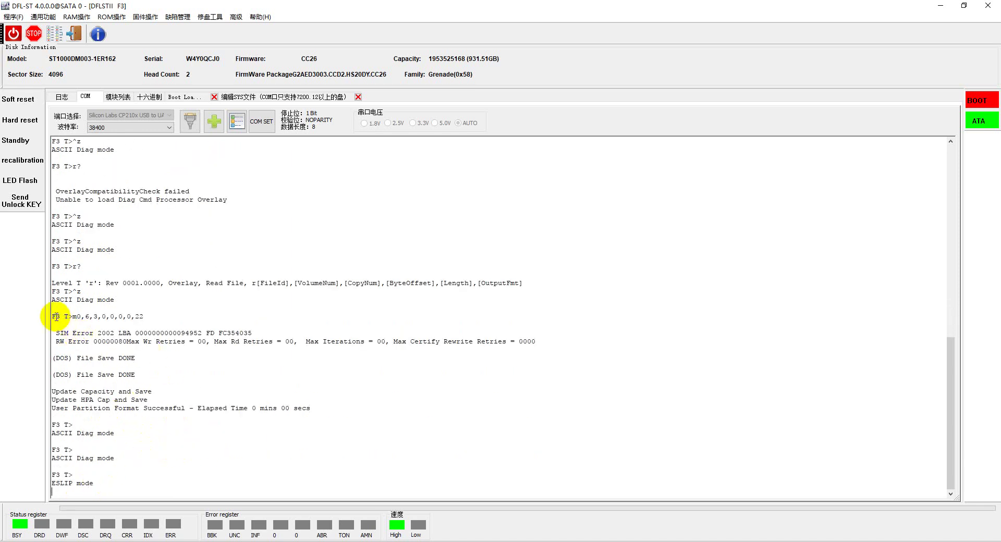
Step: Review the format output in the COM terminal and bring the drive back to ASCII Diag mode
left_click_drag(56, 317, 94, 488)
left_click(115, 483)
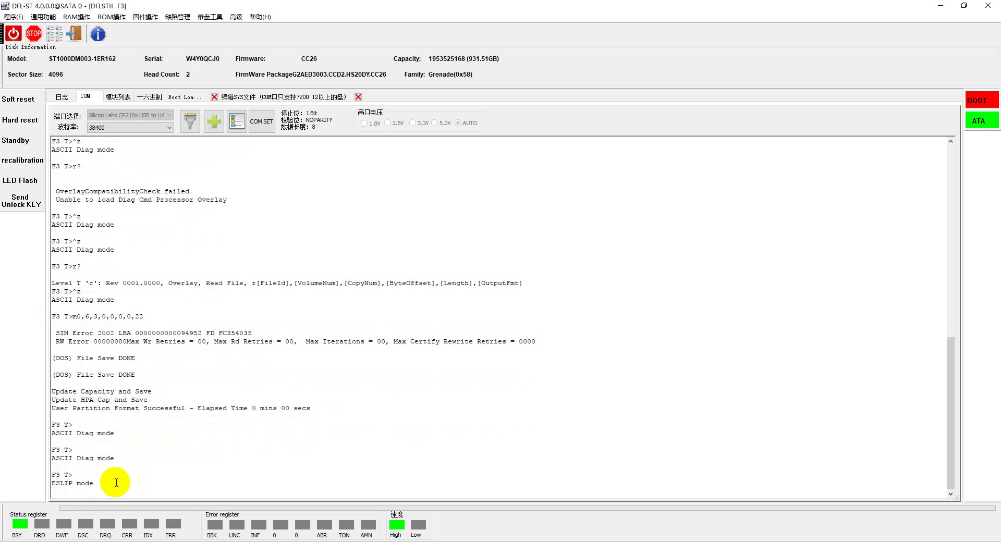
key("ctrl+z")
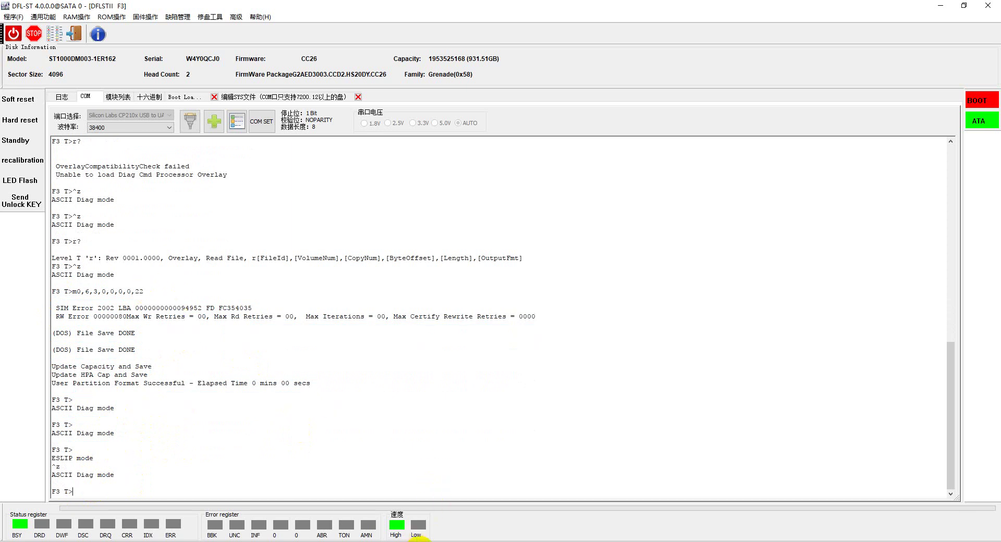
Step: Consult step 7 of the Notepad notes on modules 4B/70 and set the DFL-ST SYS editor to file ID 70, volume number 3
key("alt+Tab")
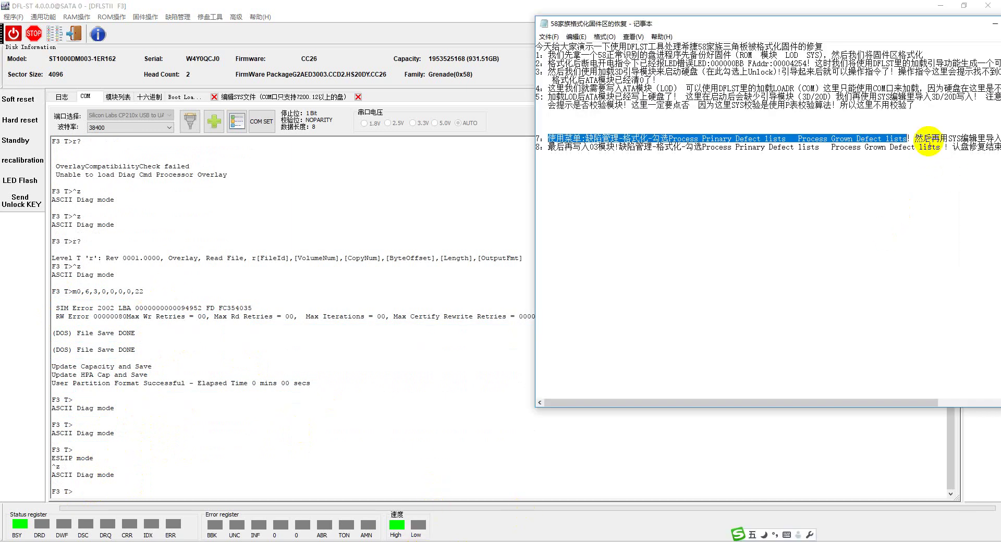
left_click_drag(864, 407, 988, 403)
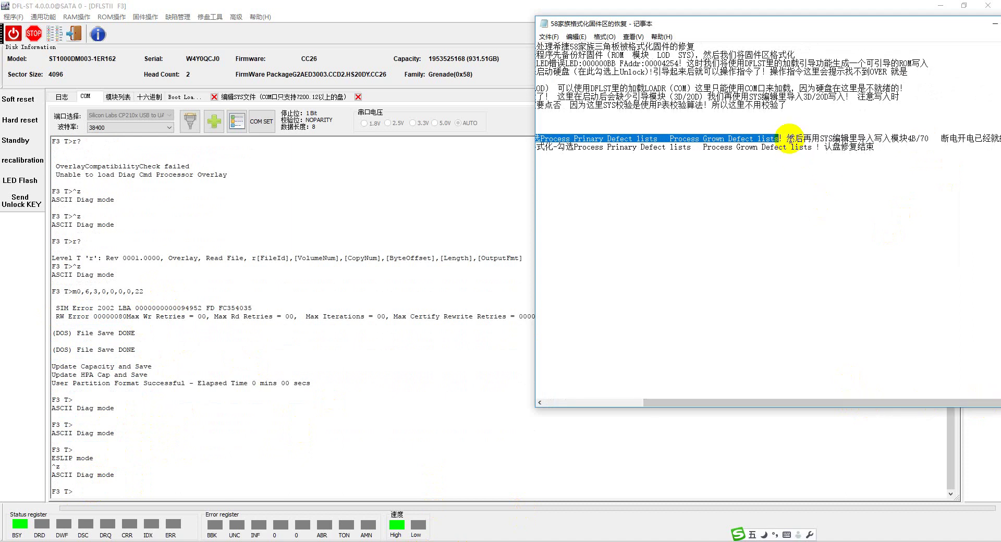
left_click_drag(787, 138, 928, 146)
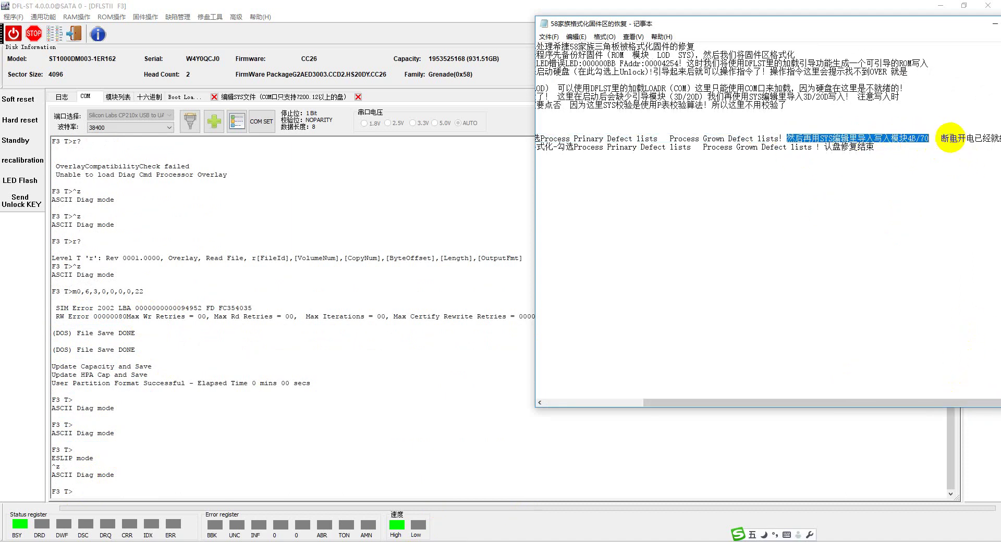
left_click_drag(826, 24, 660, 28)
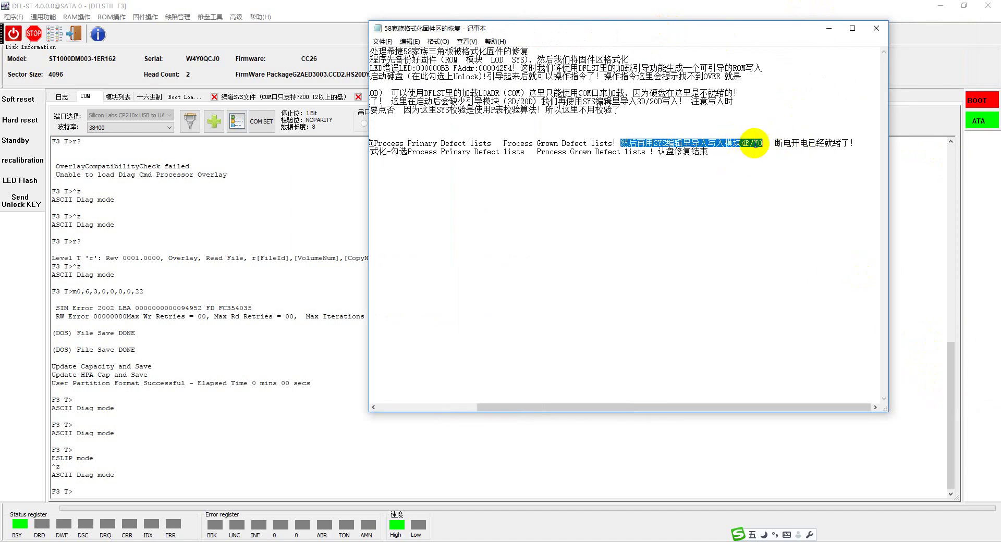
left_click(217, 193)
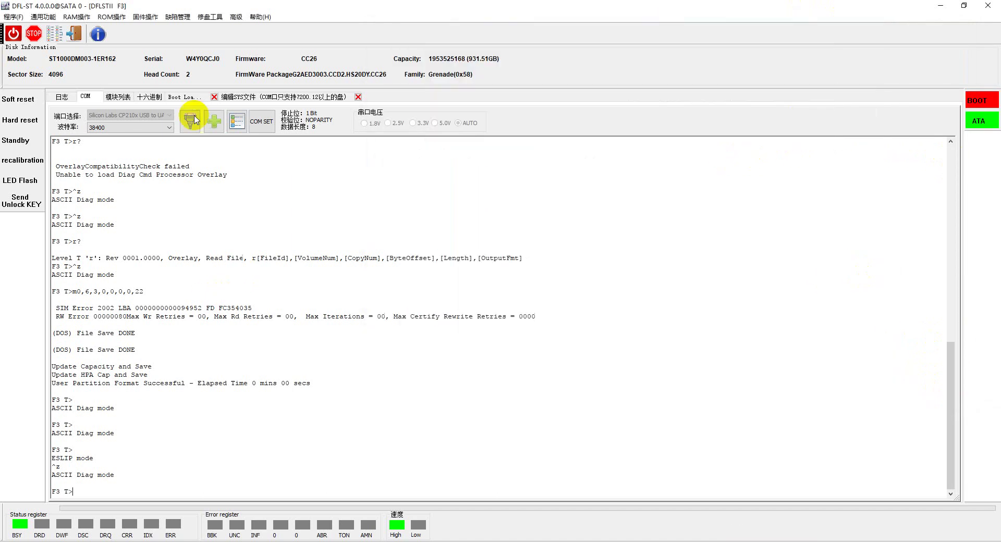
left_click(240, 98)
double_click(104, 138)
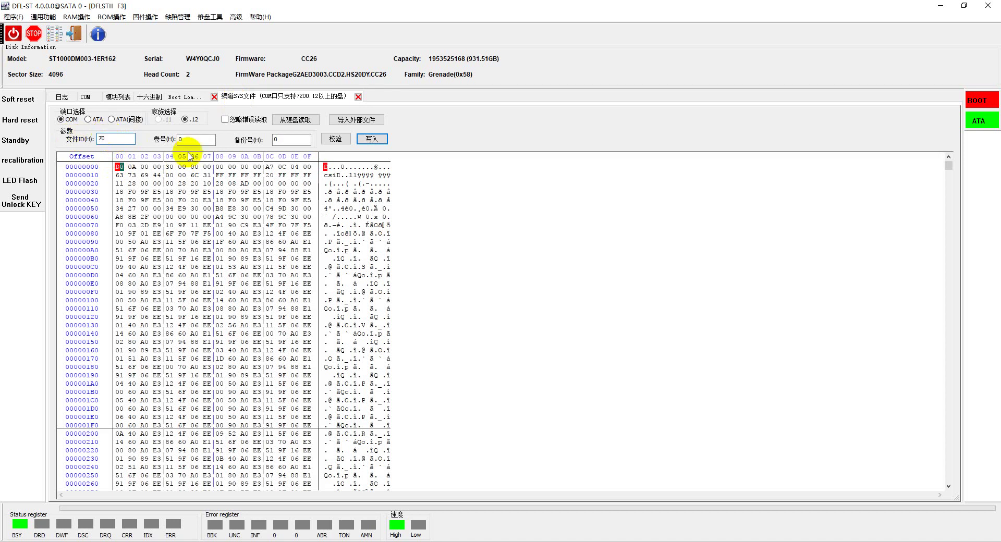
key("Tab")
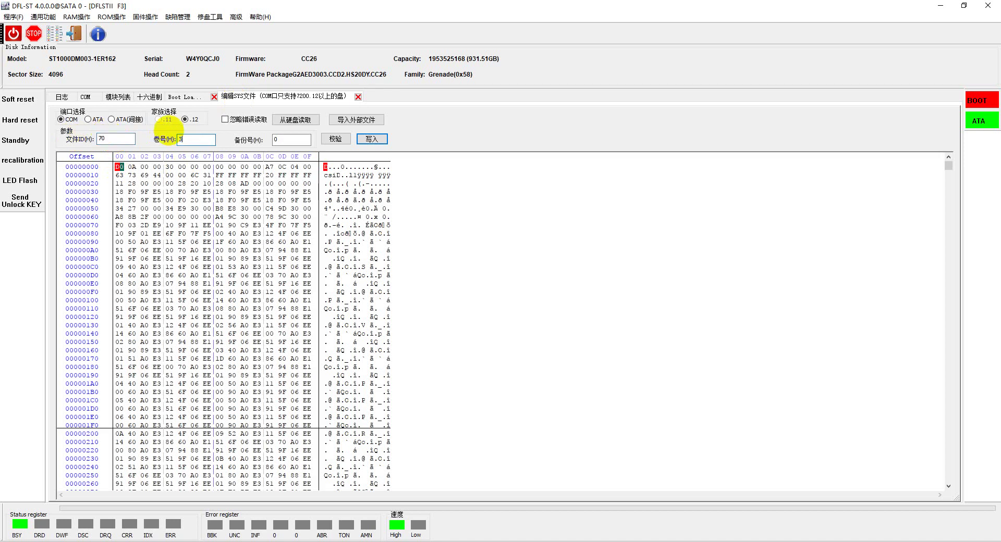
Step: Import 004B.rpm from the drive's Modules folder into the SYS editor and start writing it to the drive
left_click(354, 120)
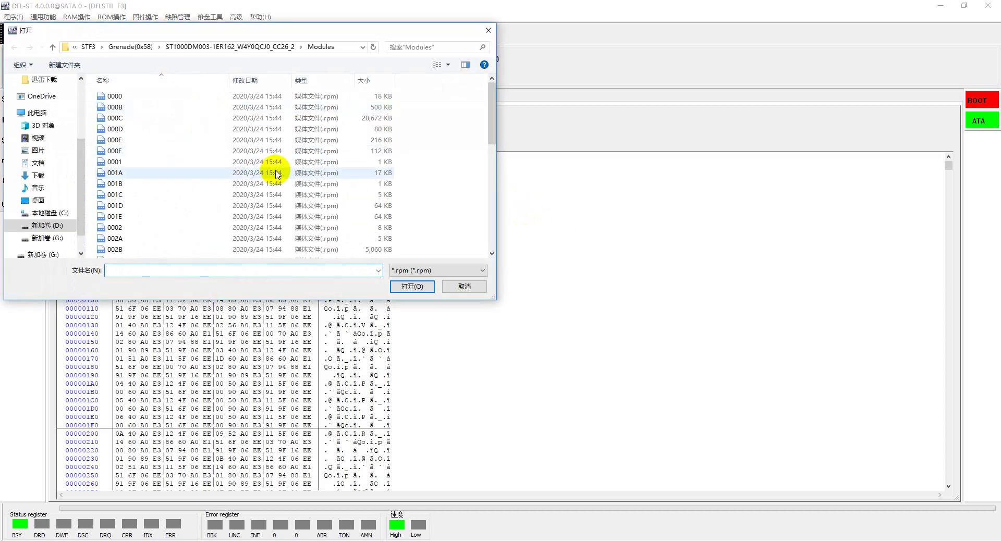
scroll(276, 174, "down", 3)
scroll(262, 167, "down", 2)
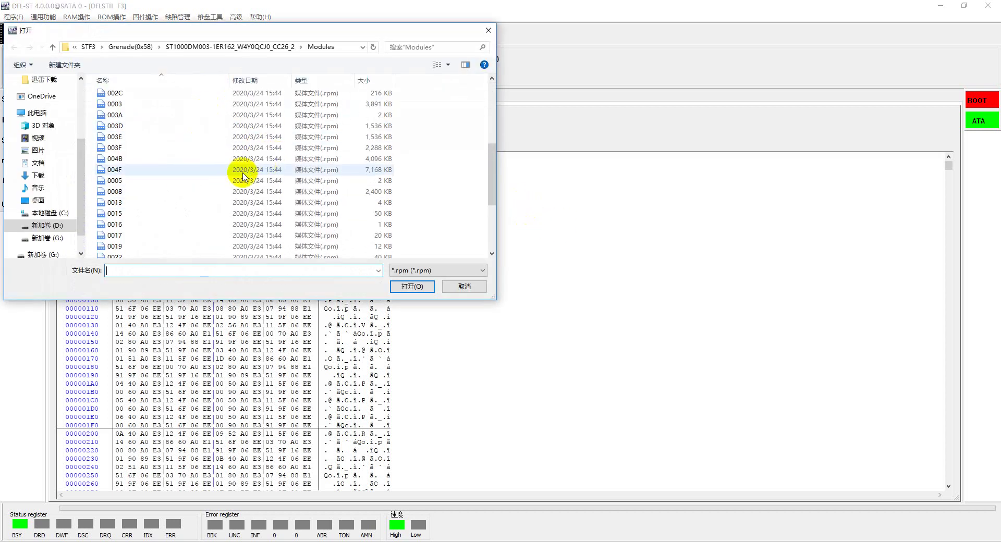
double_click(127, 159)
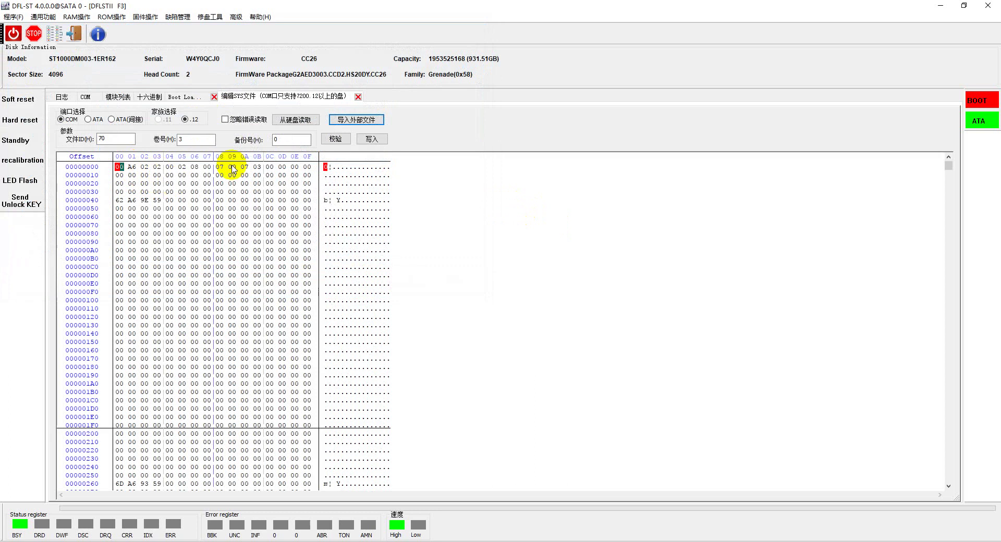
left_click(372, 141)
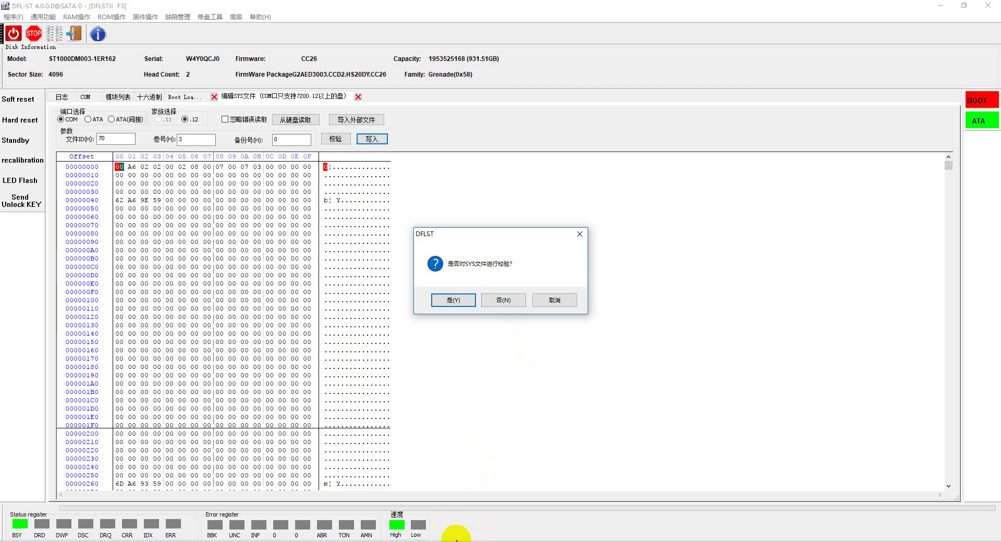
Step: In the Notepad notes, copy step 5's checksum warning into step 7 after "4B/70" and put "断电开电已经就绪了！" on its own line
key("alt+Tab")
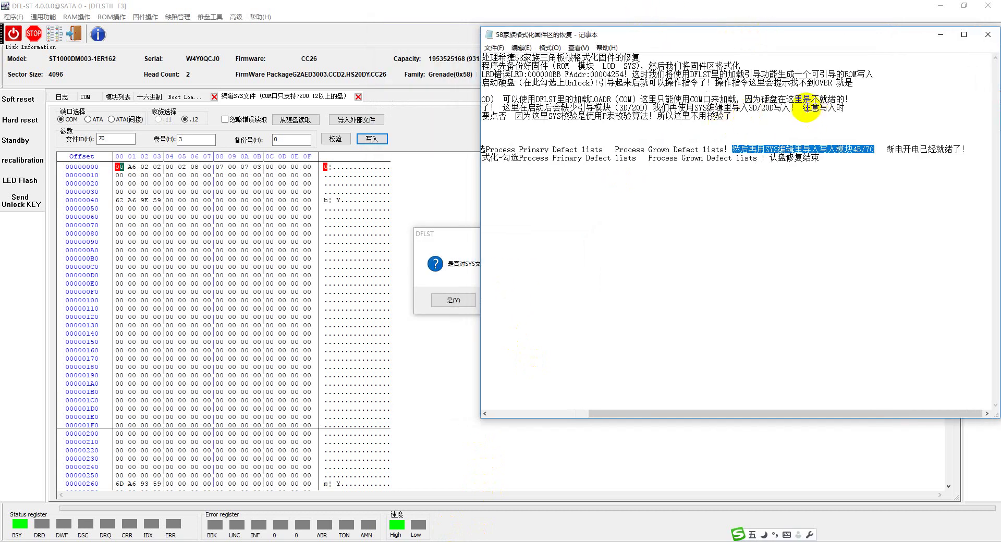
left_click_drag(807, 108, 627, 124)
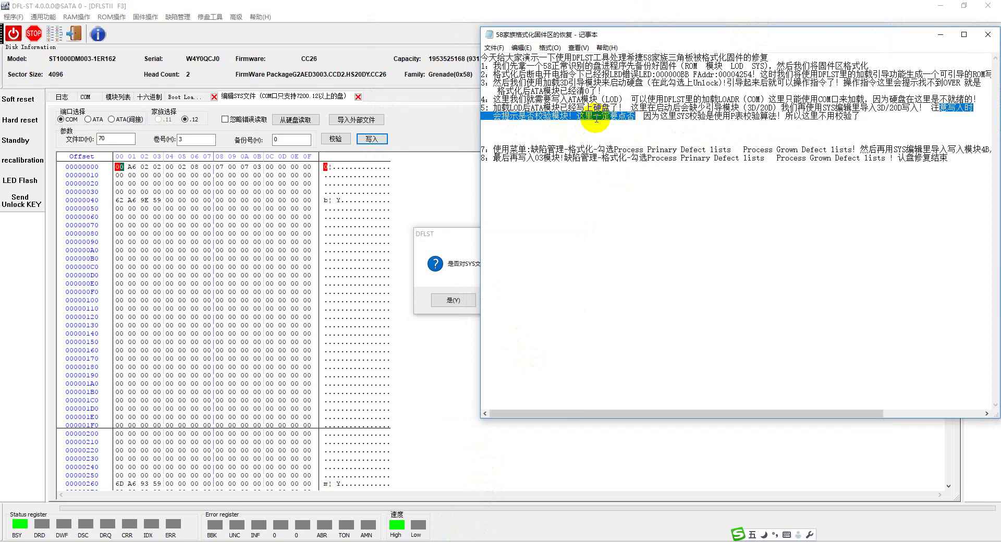
right_click(595, 117)
left_click(631, 157)
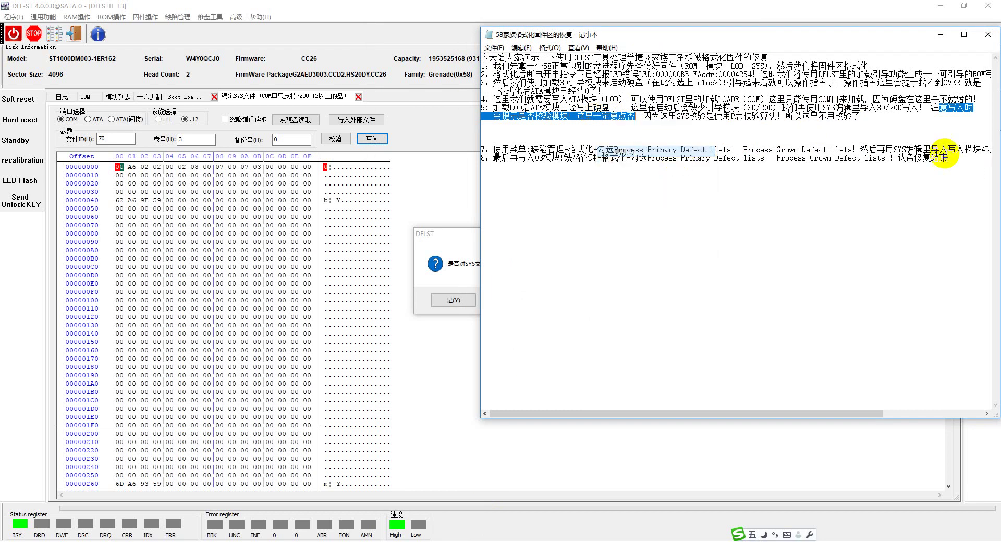
left_click_drag(920, 36, 819, 38)
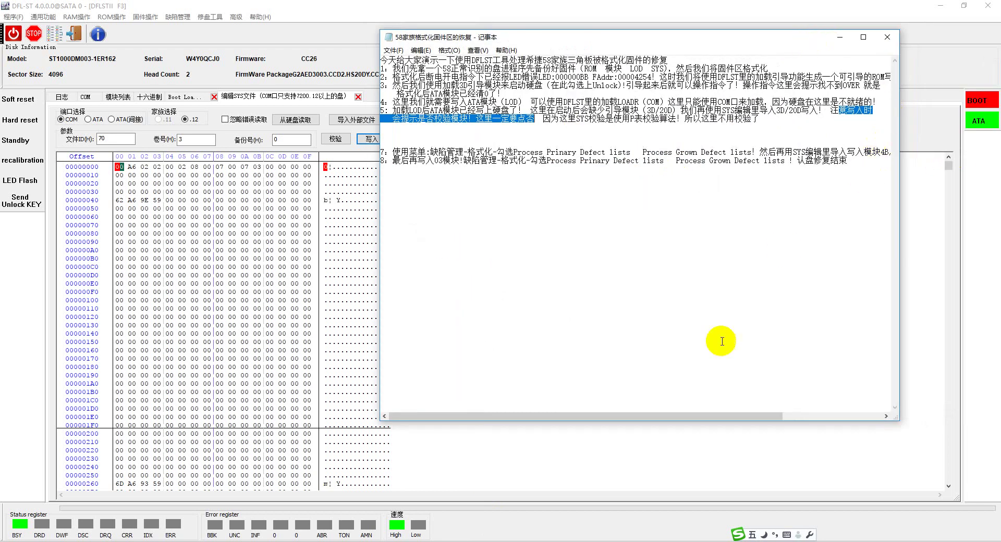
left_click_drag(765, 419, 796, 418)
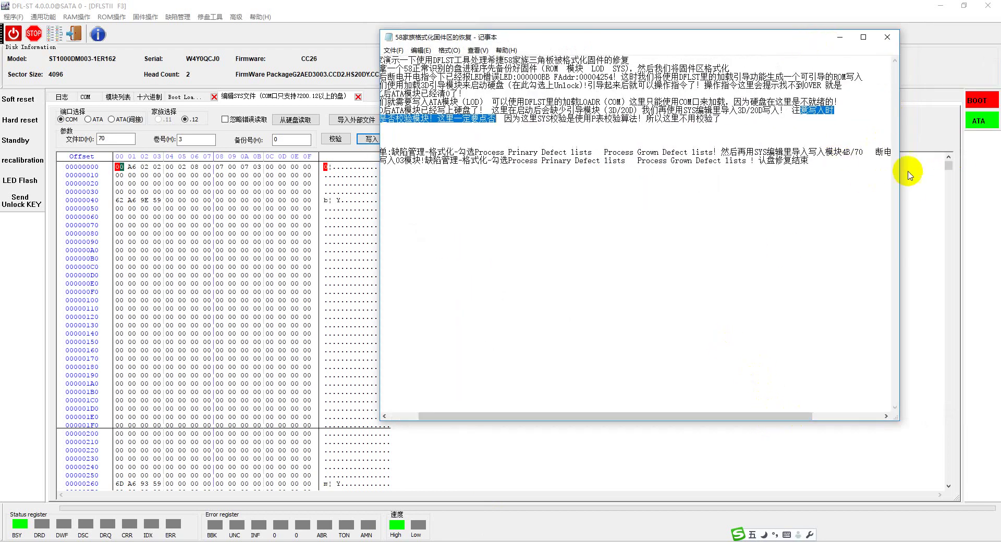
left_click(868, 152)
type("意写入时 是否校验模块！这里一定要点否")
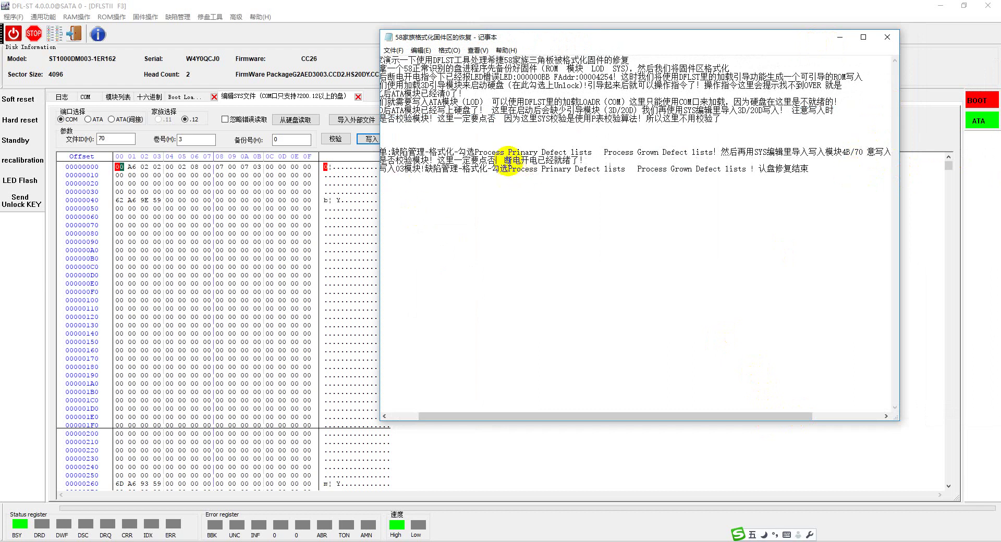
key("Return")
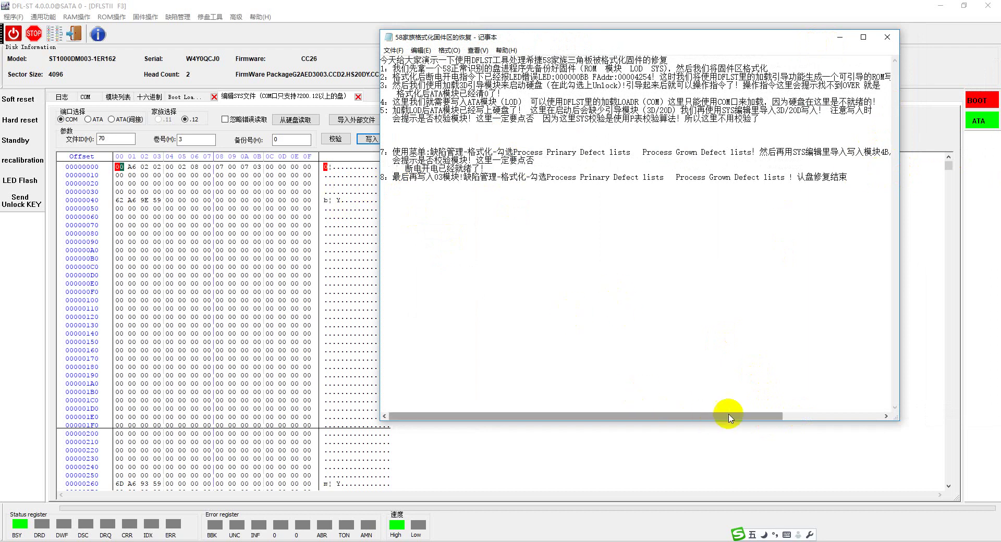
left_click_drag(727, 416, 675, 417)
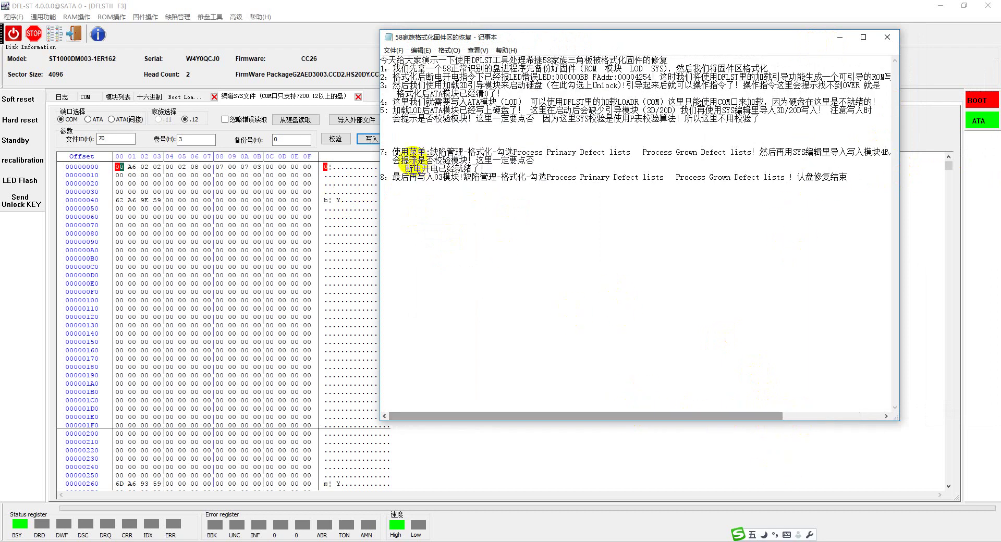
left_click_drag(395, 157, 536, 158)
left_click(556, 213)
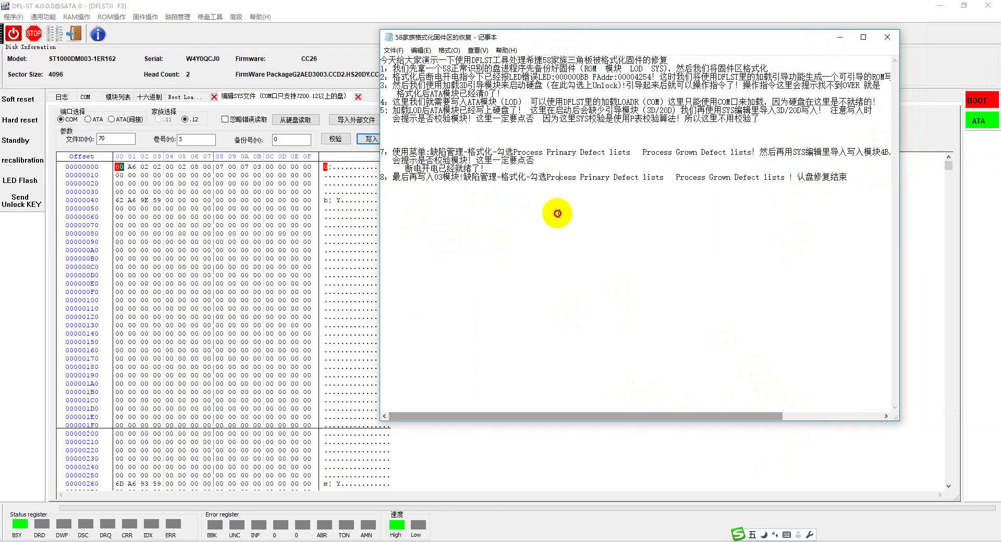
Step: Return to DFL-ST, decline the SYS file checksum so the module is written, and monitor the write in the log and COM terminal
left_click(320, 323)
left_click(510, 302)
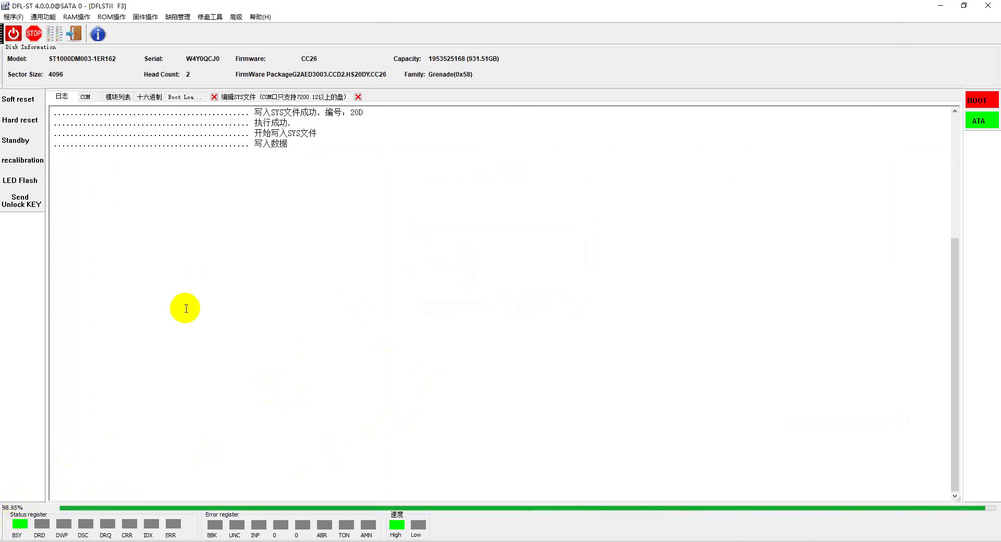
left_click(274, 96)
left_click(83, 98)
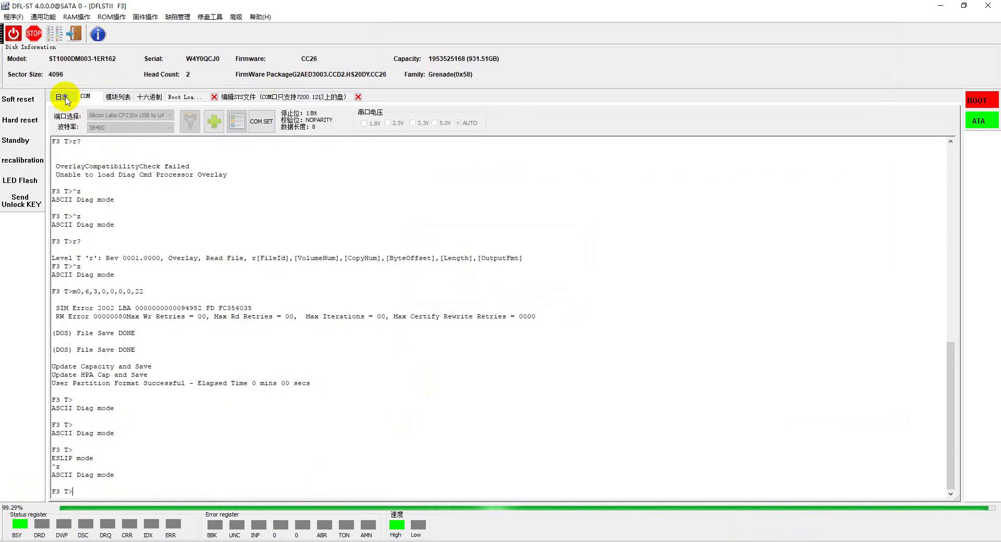
left_click(62, 97)
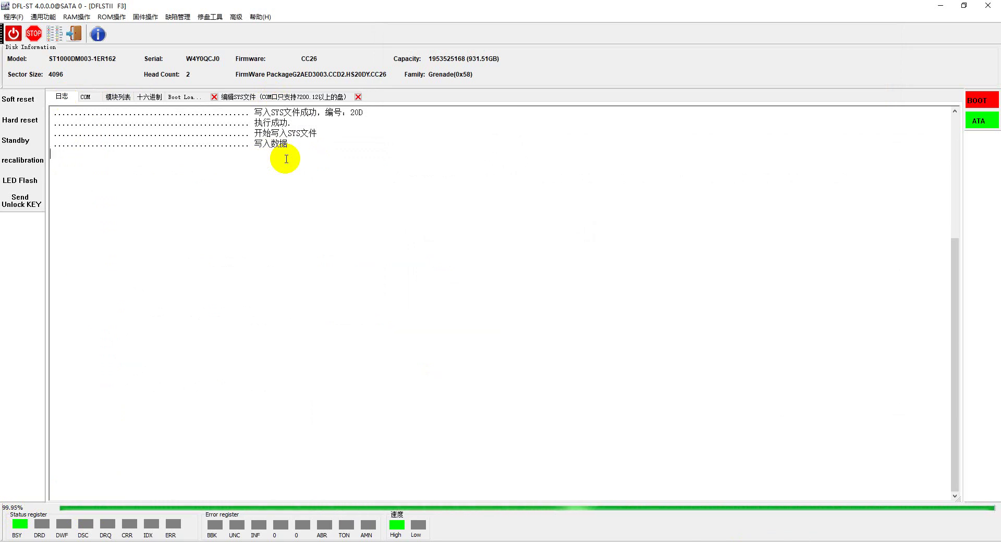
left_click(84, 97)
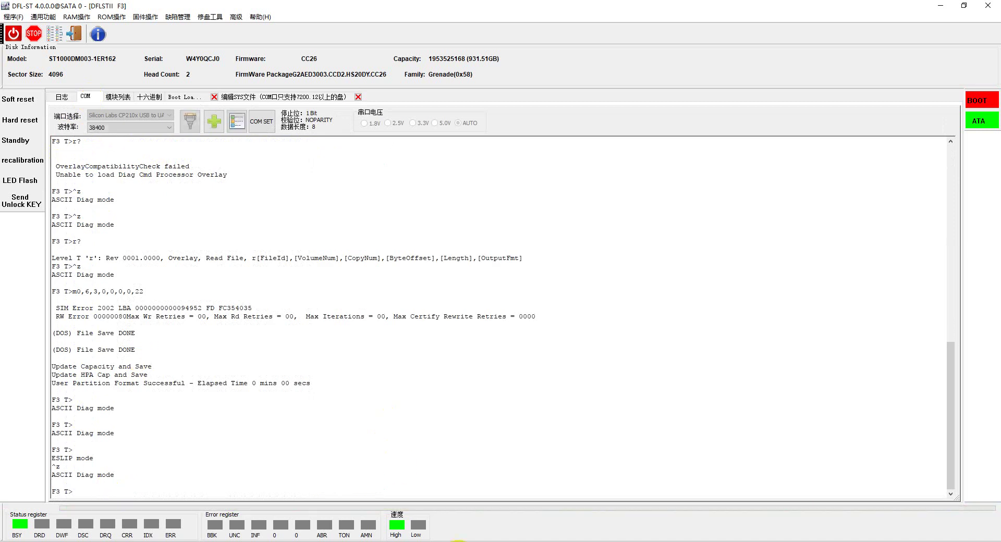
Step: Switch to the Notepad notes and read the power-cycle line of step 7 and the start of step 8
key("alt+Tab")
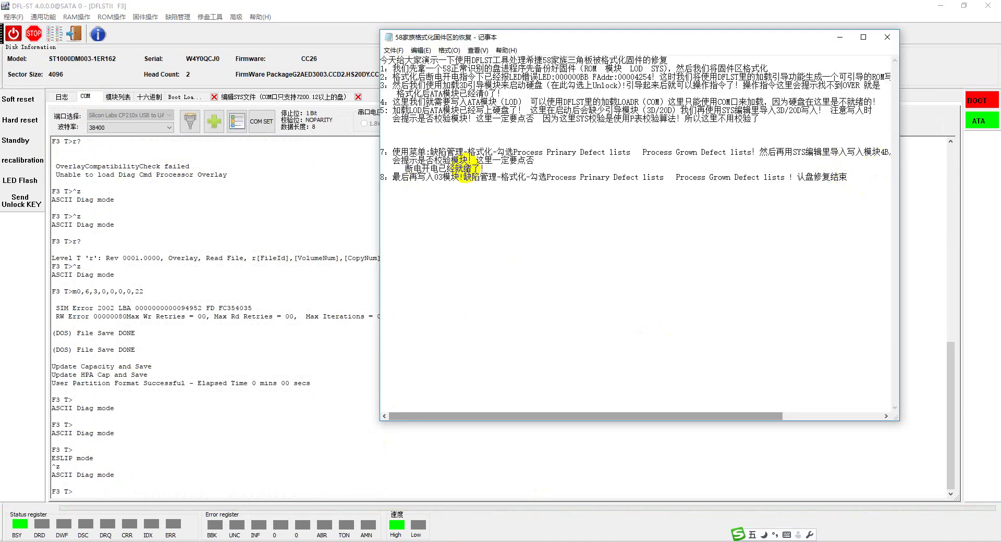
left_click_drag(486, 169, 456, 203)
left_click(403, 185)
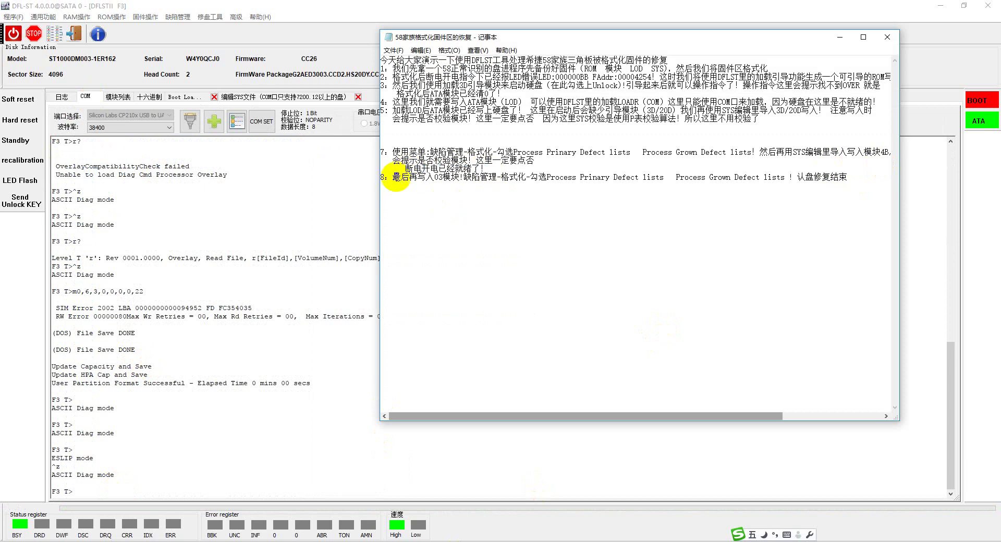
Step: Read the start of step 8 in the notes, return to the COM terminal, power-cycle the drive and monitor its boot output
left_click_drag(395, 178, 476, 183)
left_click(527, 216)
left_click(92, 489)
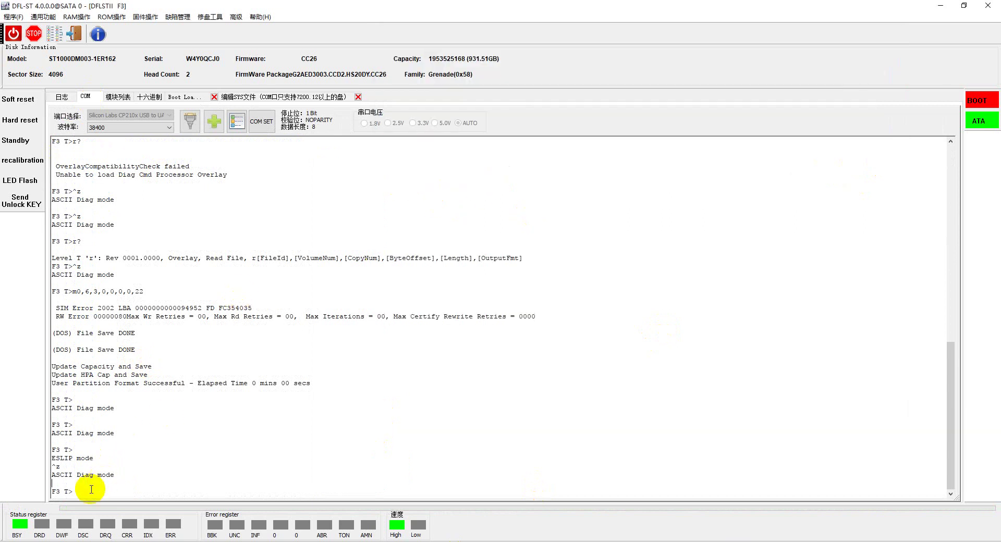
left_click(17, 37)
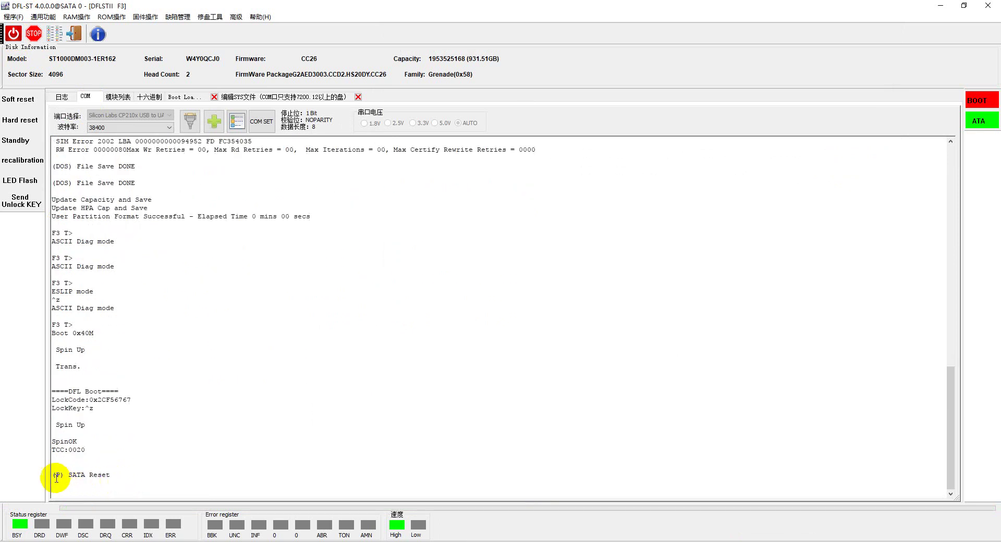
left_click_drag(56, 475, 139, 476)
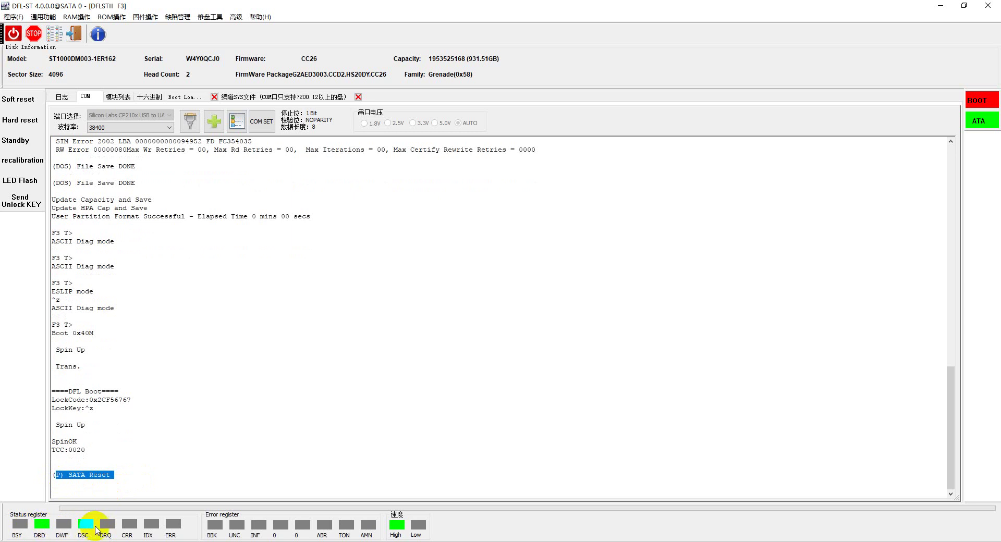
Step: Bring the COM terminal into ASCII diagnostic mode and run "r?" to test whether the diagnostic port accepts commands
left_click(143, 475)
key("ctrl+z")
key("ctrl+z")
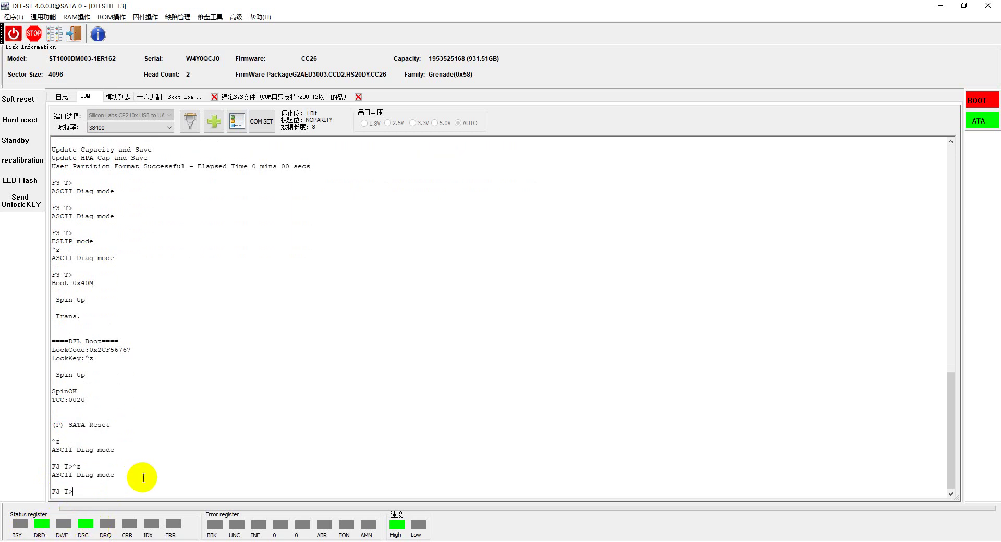
type("r?")
key("Return")
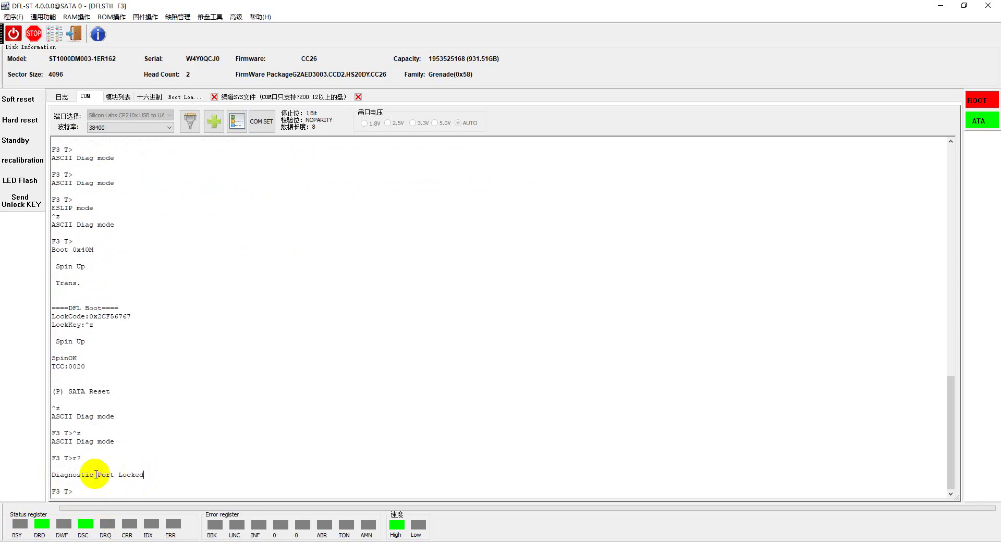
left_click_drag(142, 475, 46, 474)
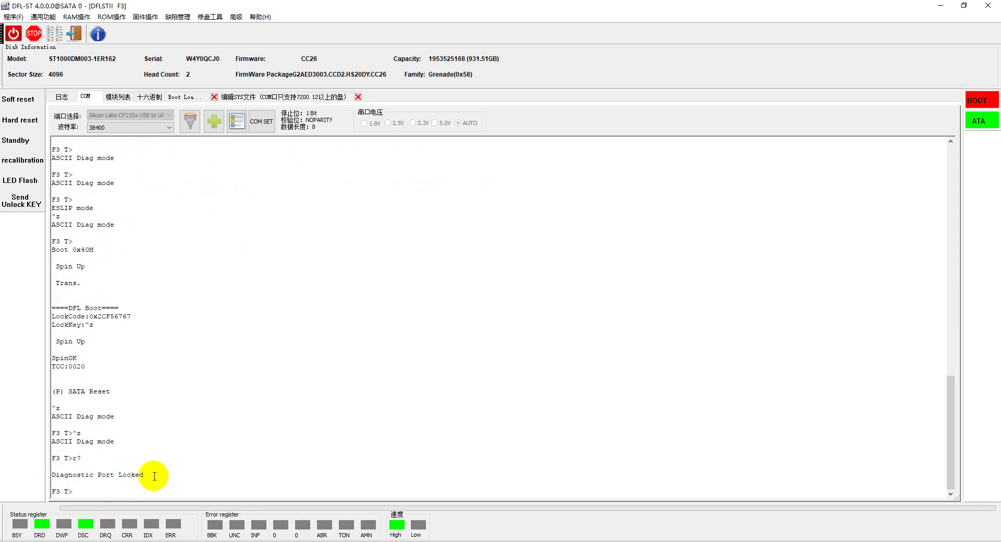
left_click_drag(150, 475, 52, 467)
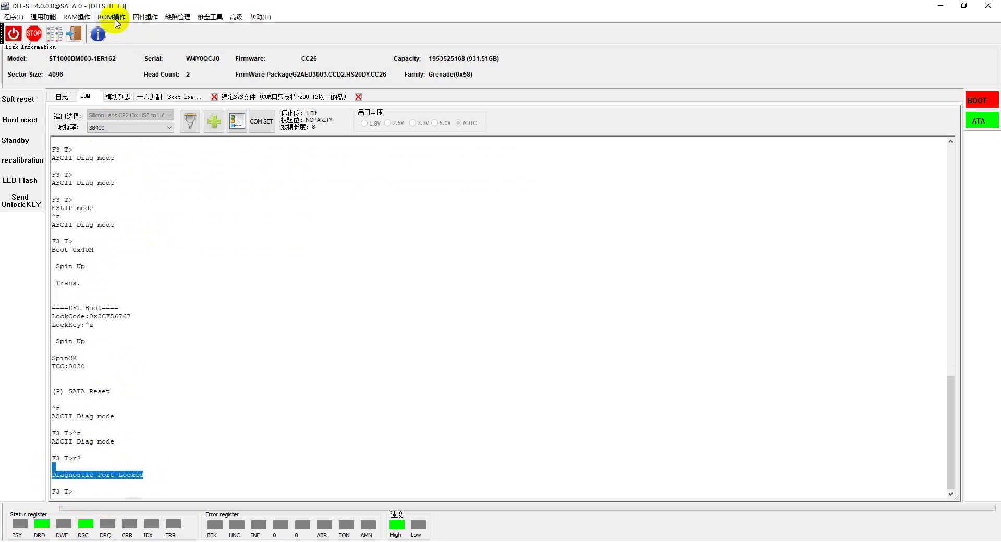
left_click(145, 486)
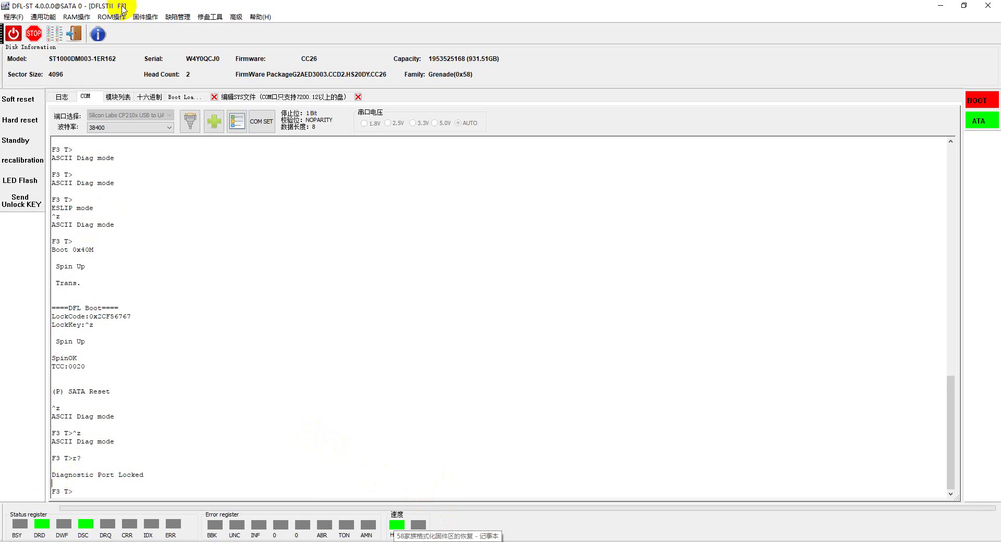
Step: Write the unlock ROM file UnlockW4Y0QCJ0 to the drive at 921600 baud in non-shorting mode and review the notes' unlocking line
left_click(111, 17)
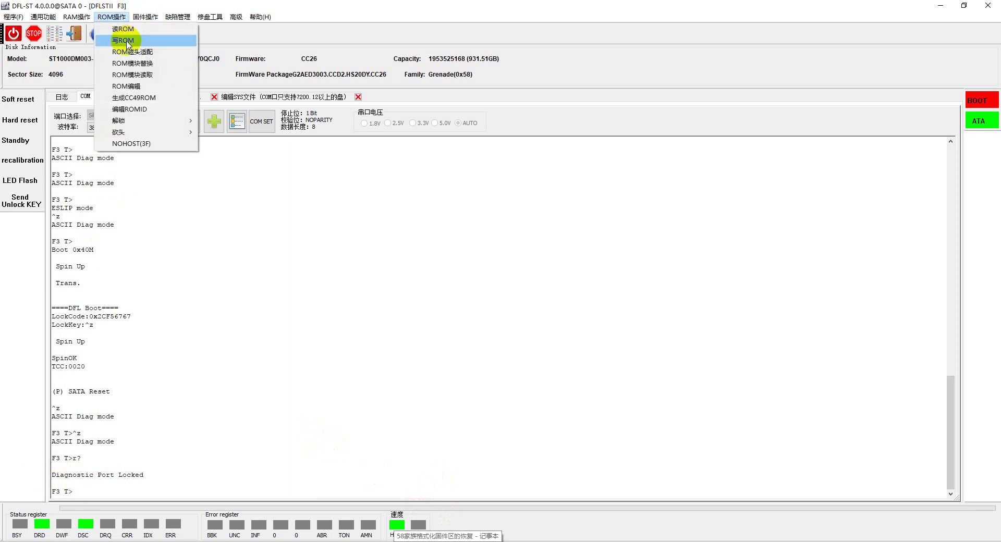
left_click(125, 41)
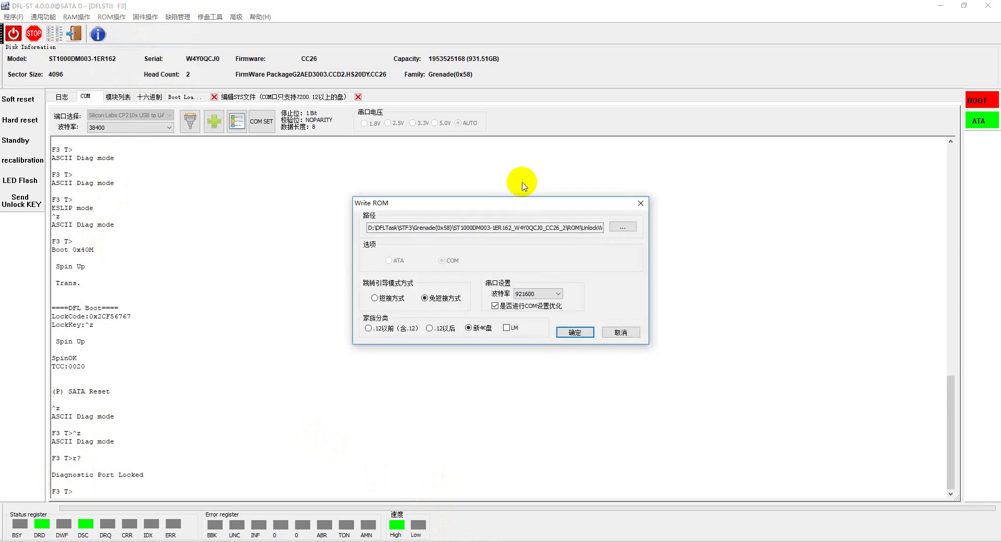
left_click(622, 228)
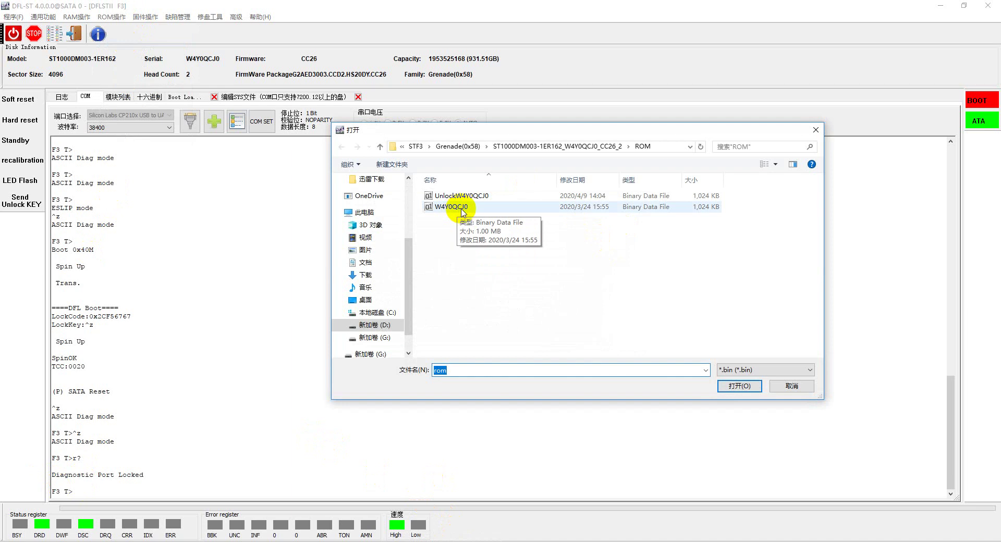
double_click(451, 195)
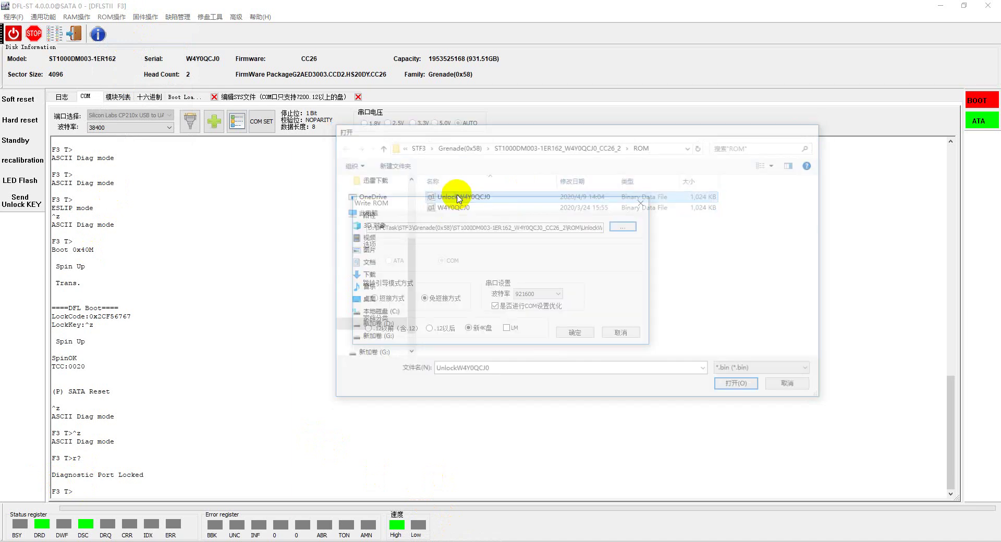
left_click(577, 333)
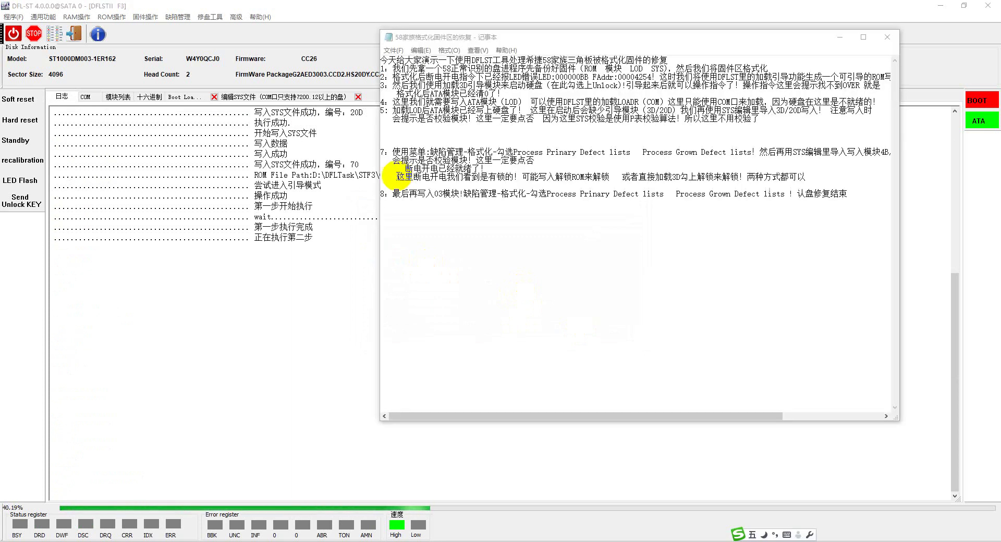
left_click_drag(398, 177, 805, 180)
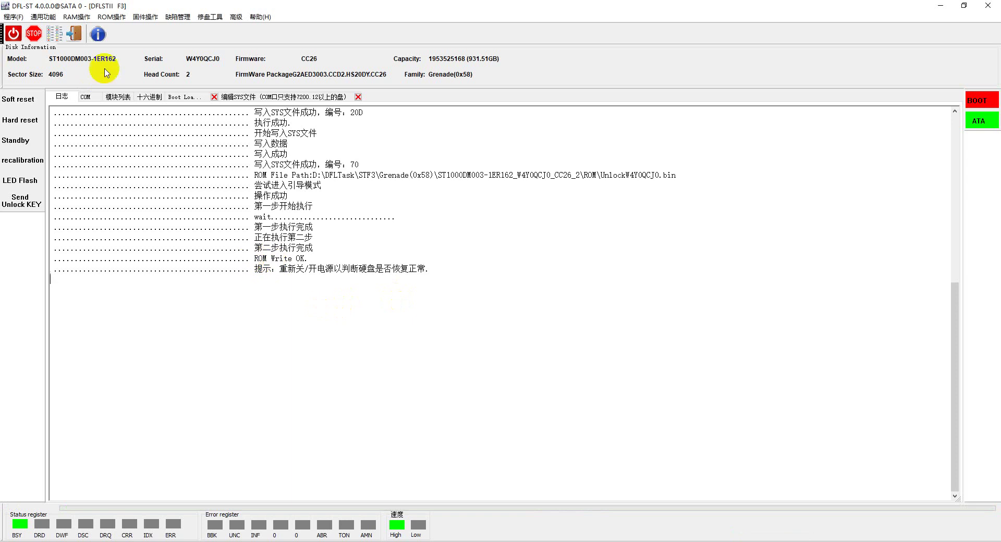
Step: Power-cycle the drive while viewing the COM terminal and send the unlock key
left_click(85, 96)
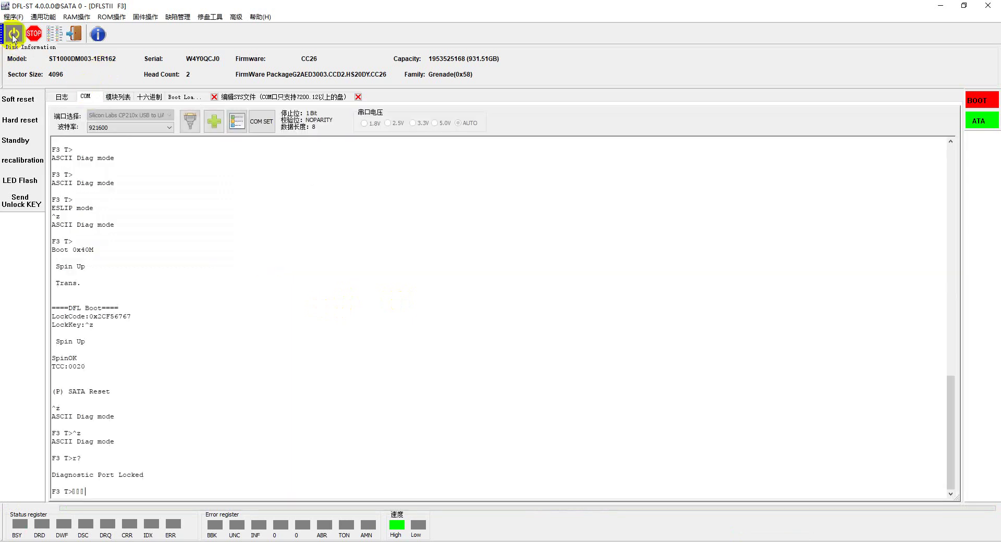
left_click(14, 36)
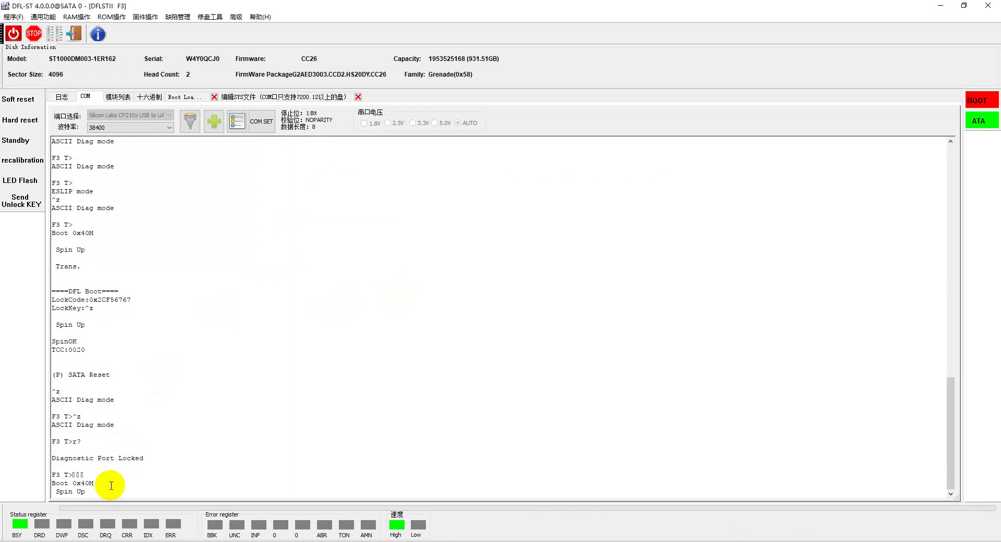
left_click(18, 208)
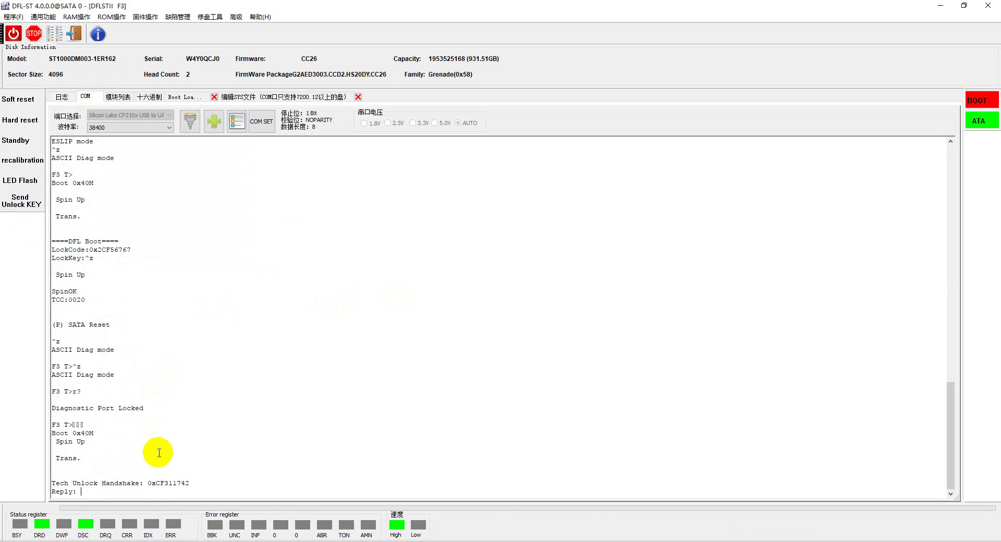
Step: Test diagnostic access in the COM terminal with "r?" and switch the port to ESLIP mode
type("?")
key("Return")
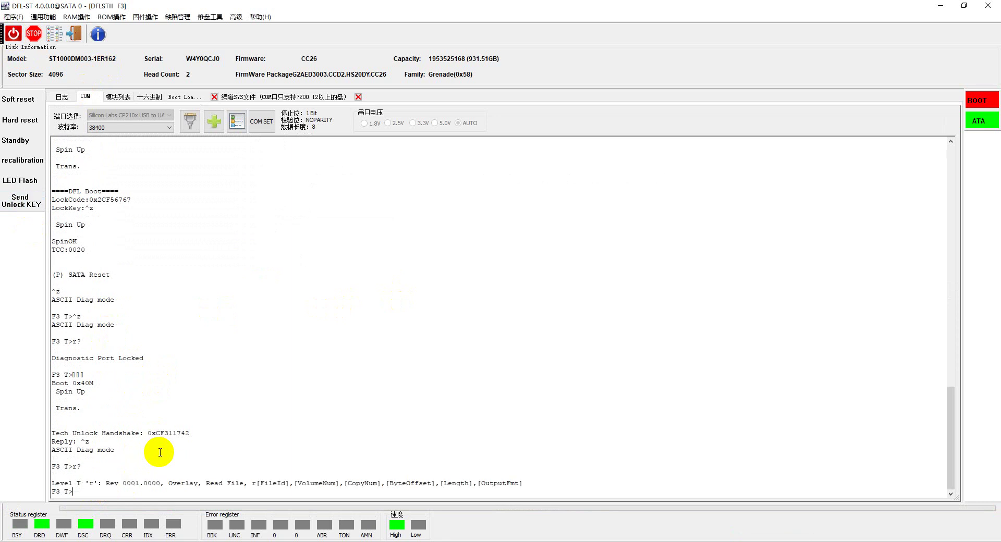
key("ctrl+t")
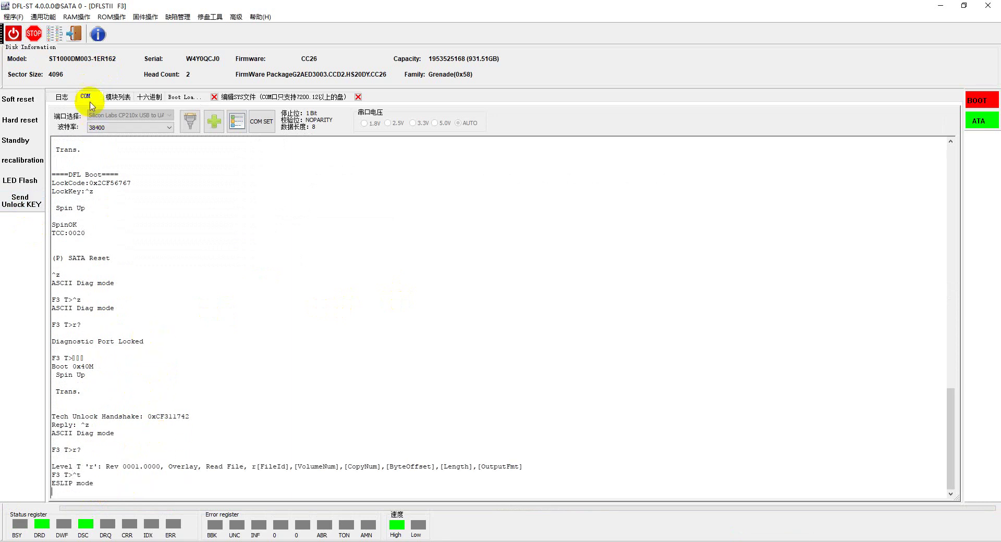
Step: Refresh the tool state by fetching all drive information, including the basic ID details, and close the refresh dialog
left_click(43, 17)
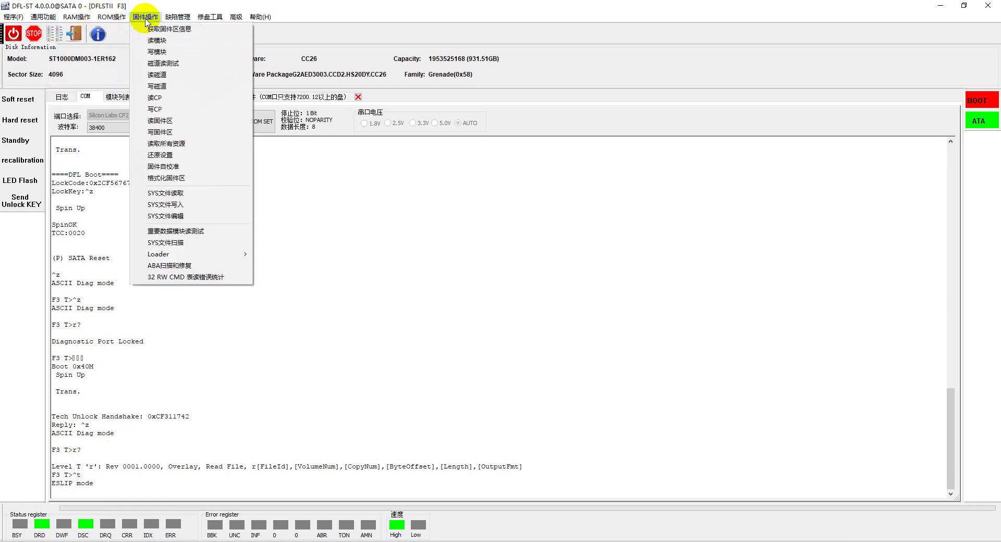
left_click(66, 96)
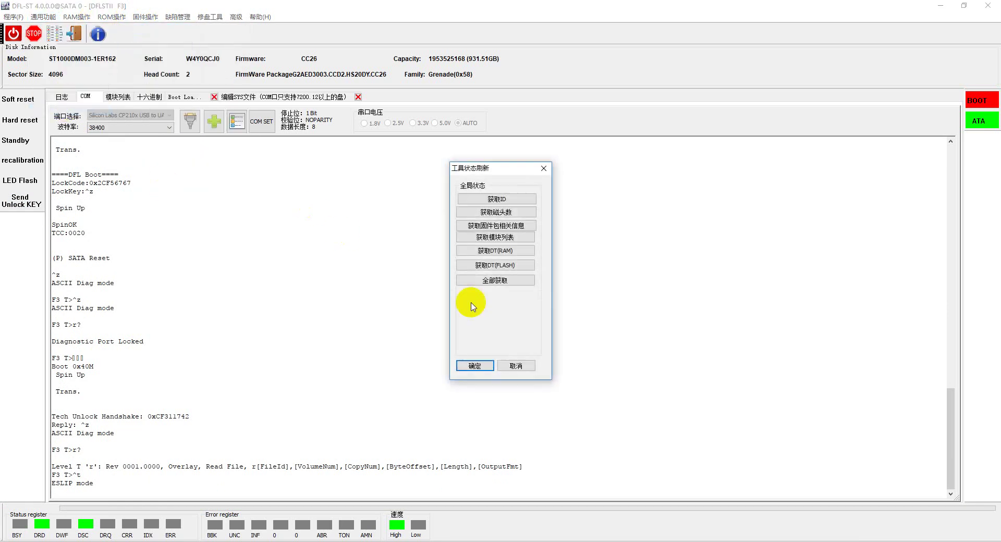
left_click(492, 281)
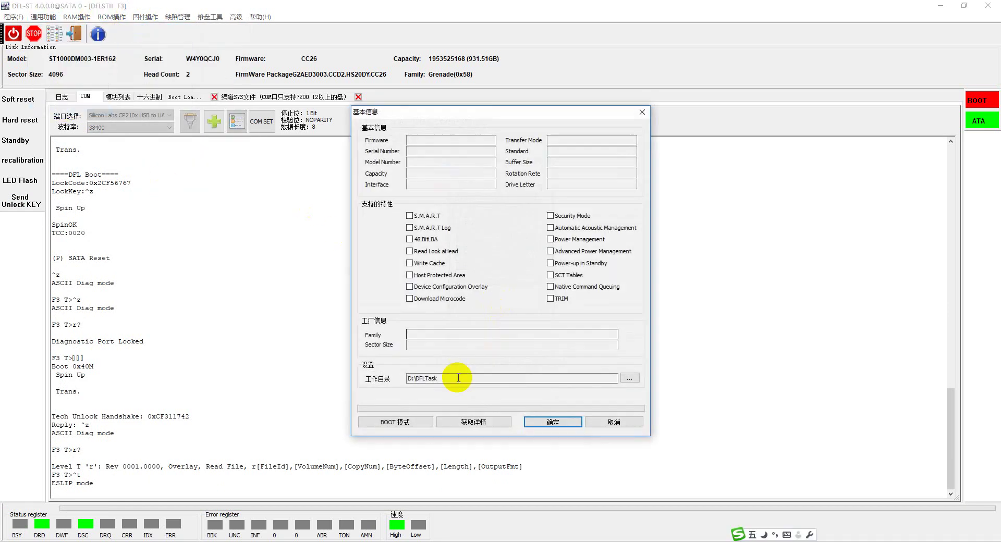
left_click(485, 423)
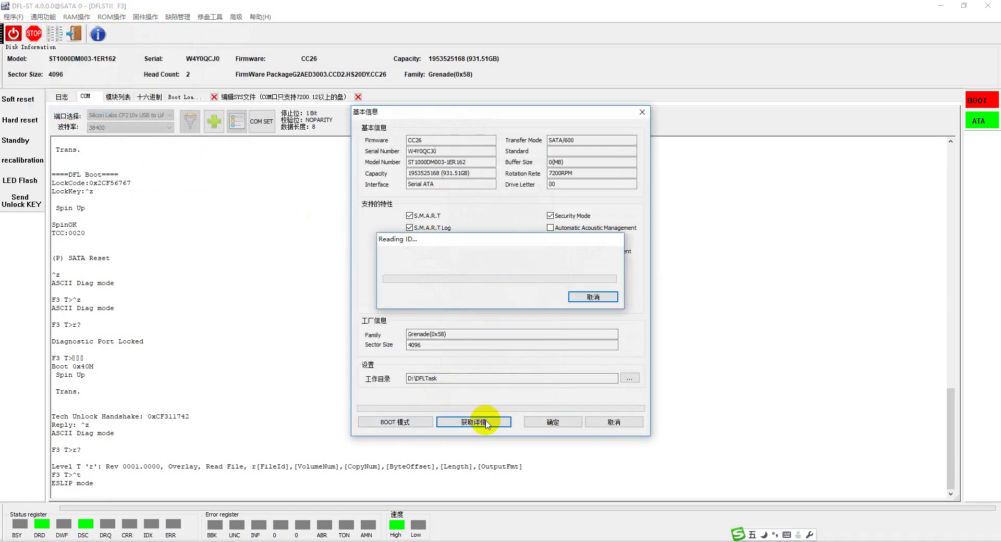
left_click(545, 422)
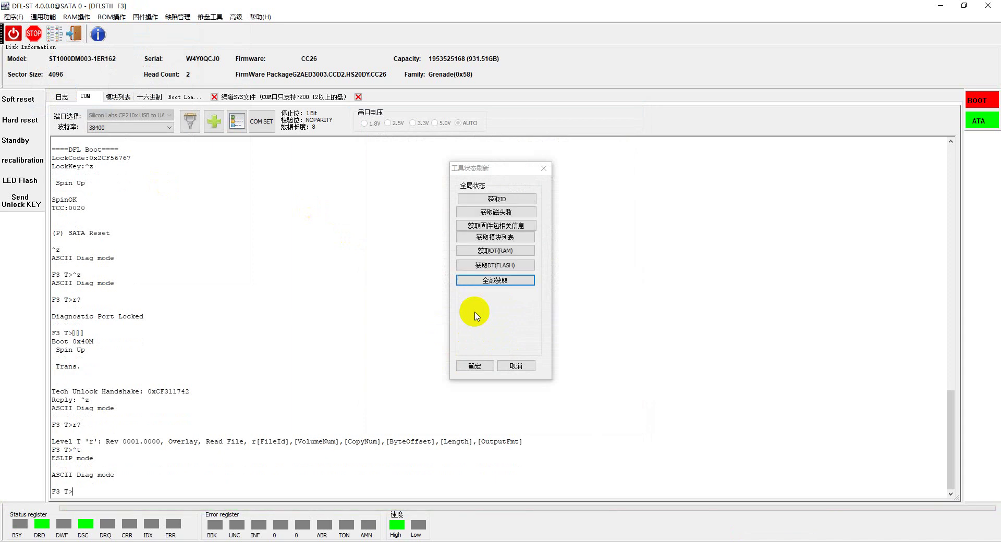
left_click(515, 367)
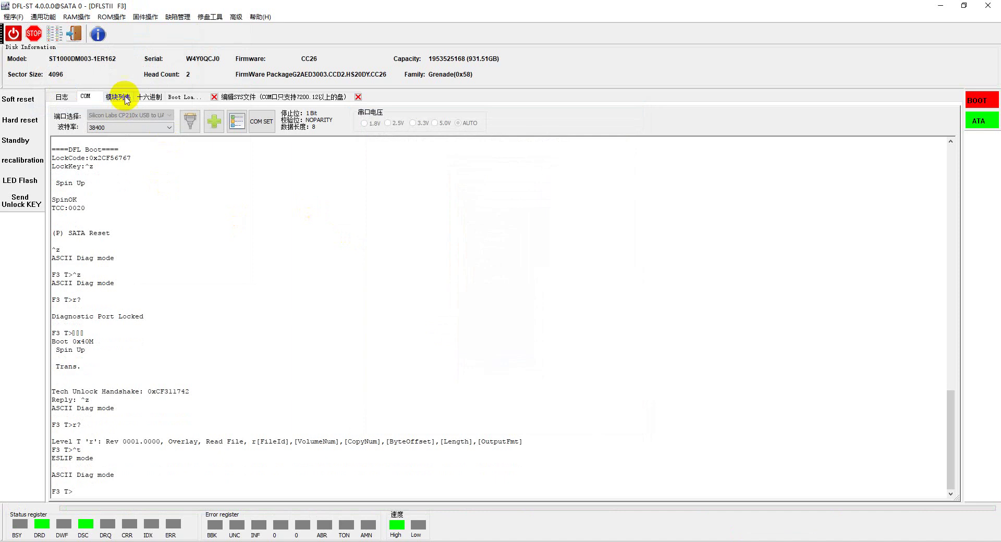
Step: Following step 8 of the notes, write only module 0003 from the backup Modules folder over ATA and check the log
left_click(146, 17)
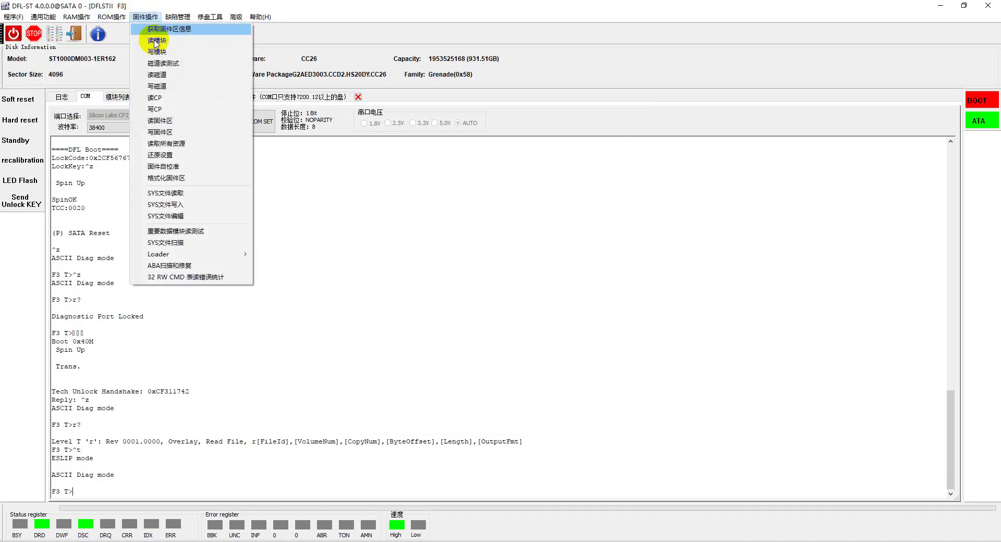
left_click(156, 51)
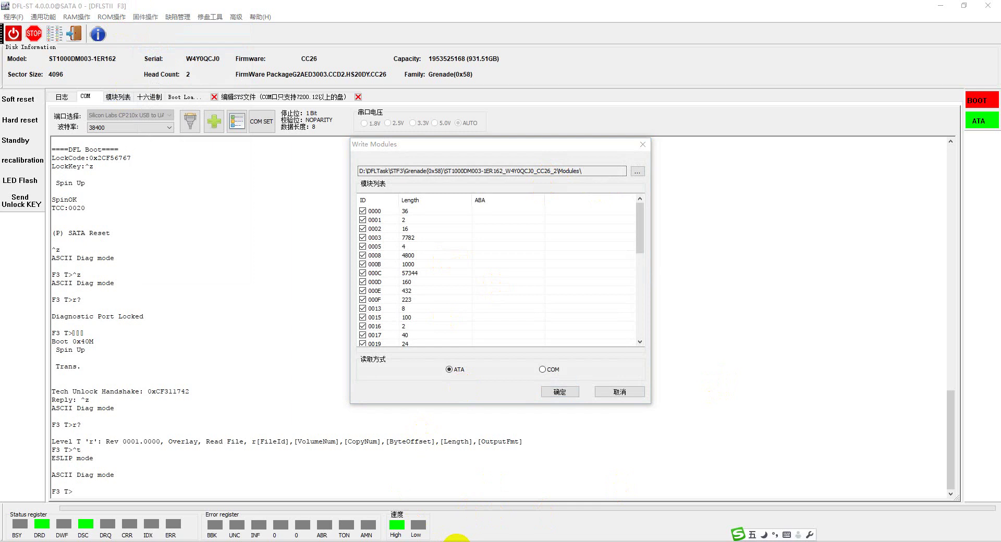
key("alt+Tab")
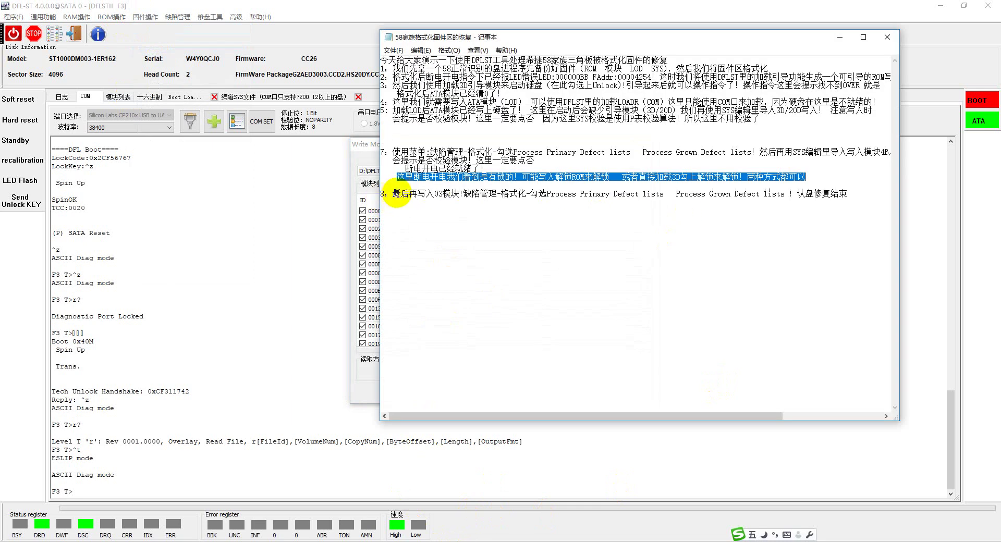
left_click_drag(394, 193, 785, 196)
left_click(355, 288)
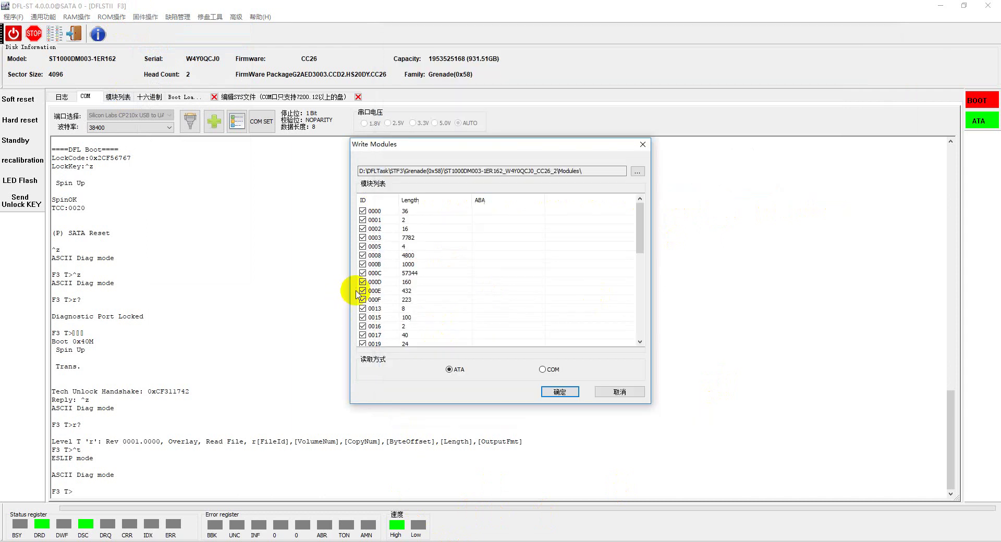
left_click(381, 247)
left_click(396, 268)
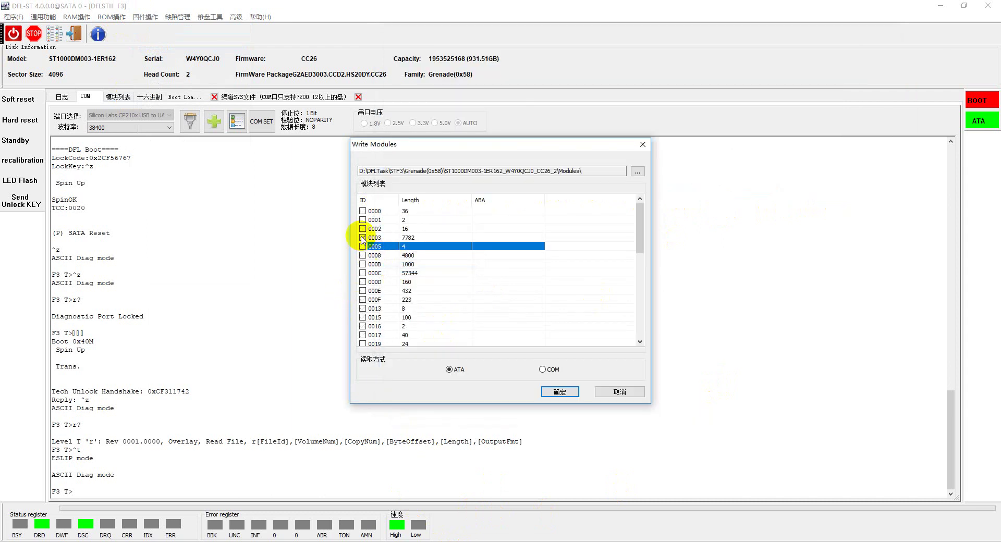
left_click(558, 391)
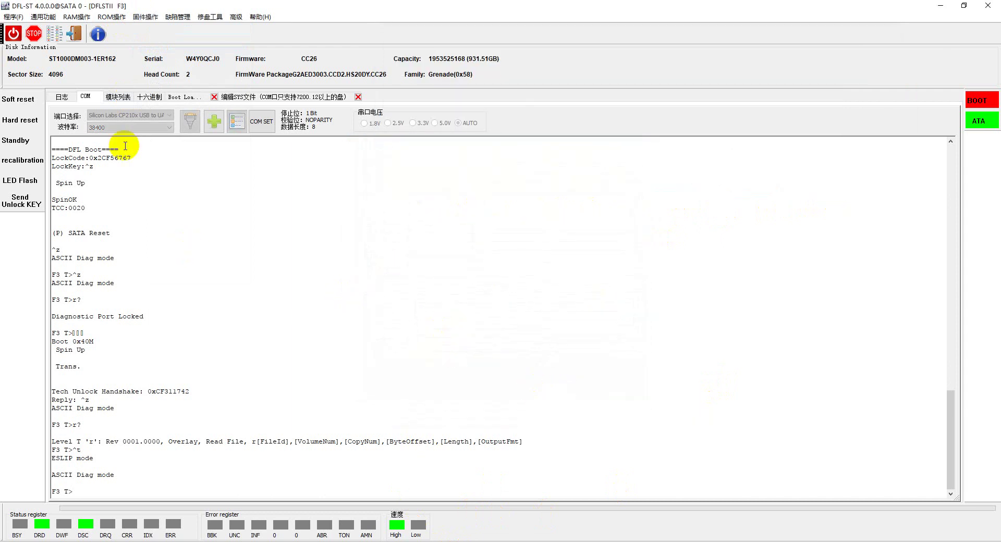
left_click(61, 96)
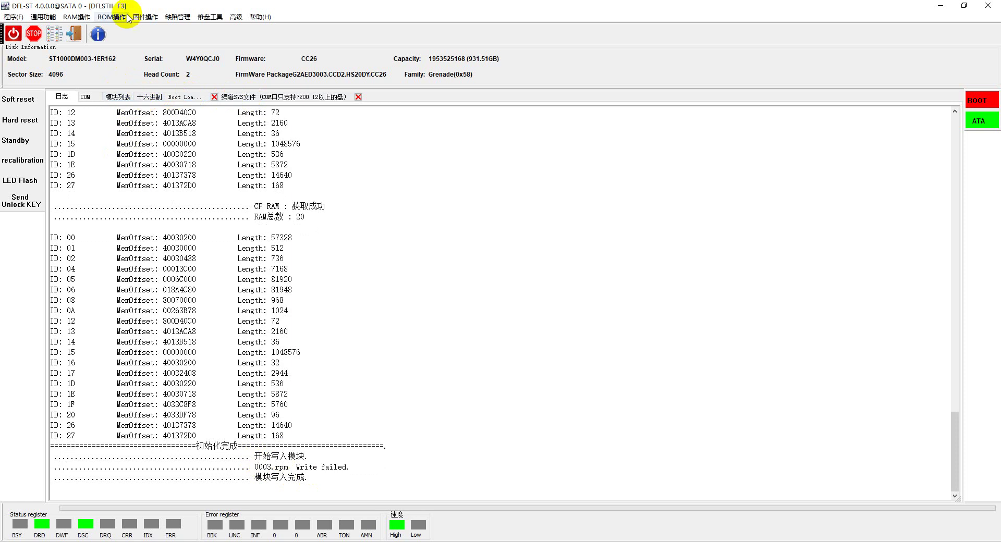
Step: Open module 03, the Primary Defect File (P-List), from the module list in the module editor
left_click(145, 16)
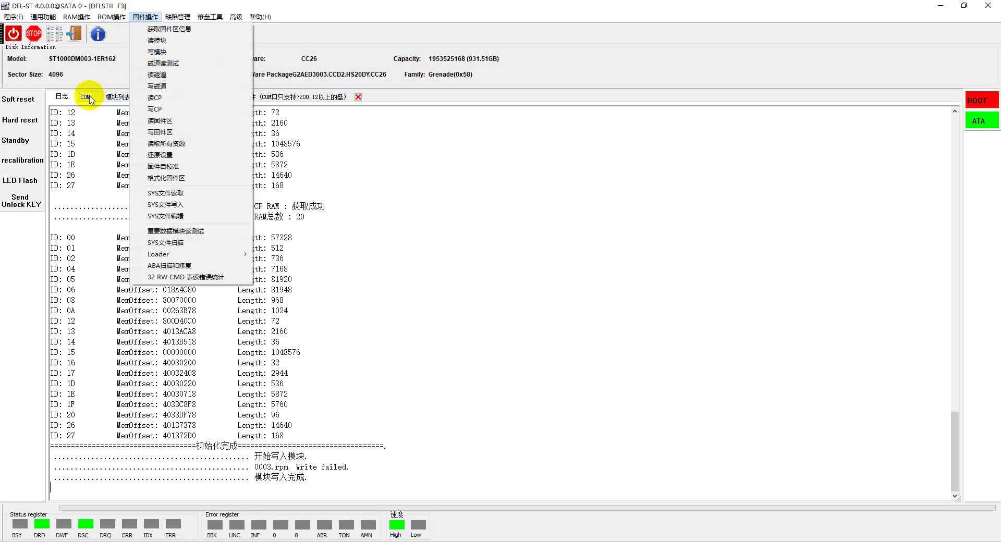
left_click(116, 97)
left_click(90, 152)
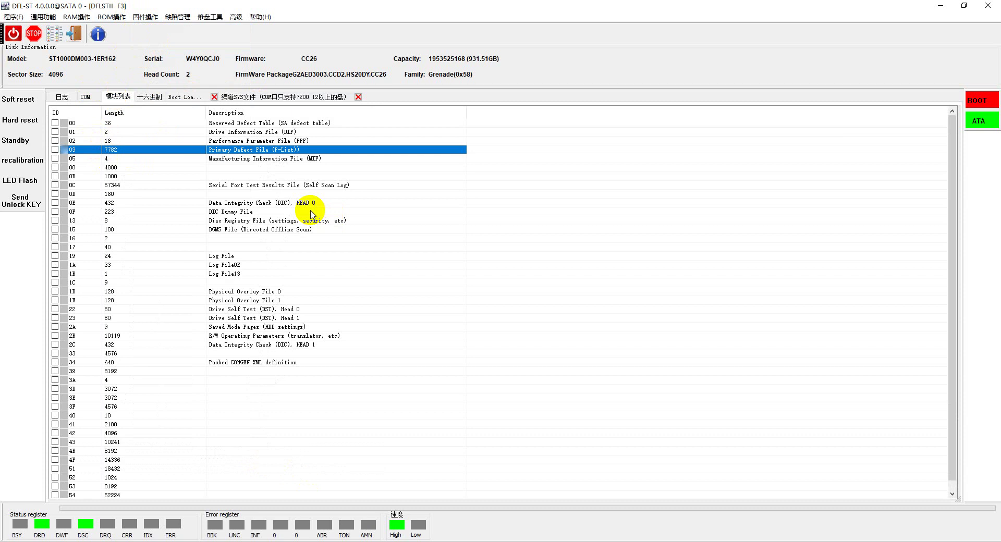
double_click(337, 203)
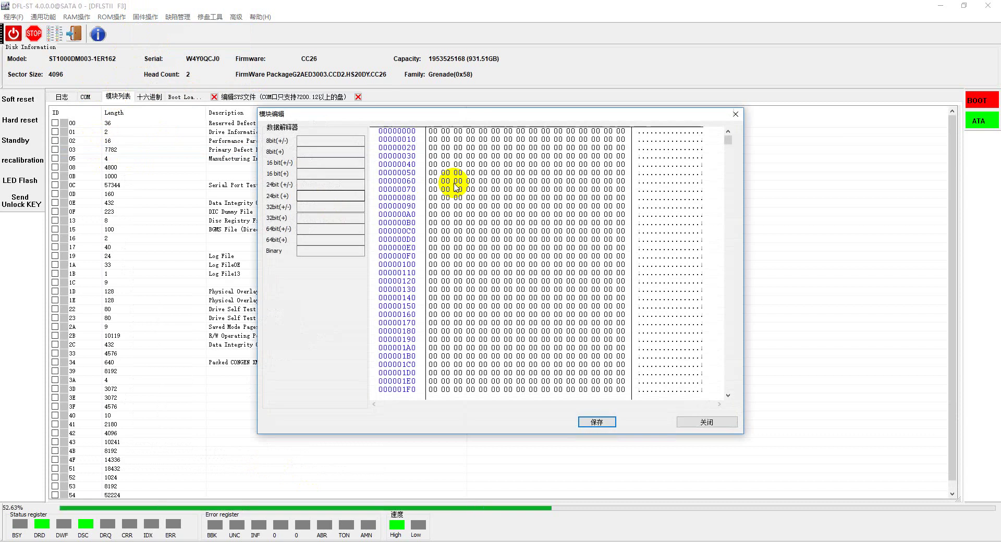
Step: Close the module editor and write only module 0003 from the backup Modules folder to the drive again over ATA
left_click(735, 114)
left_click(146, 16)
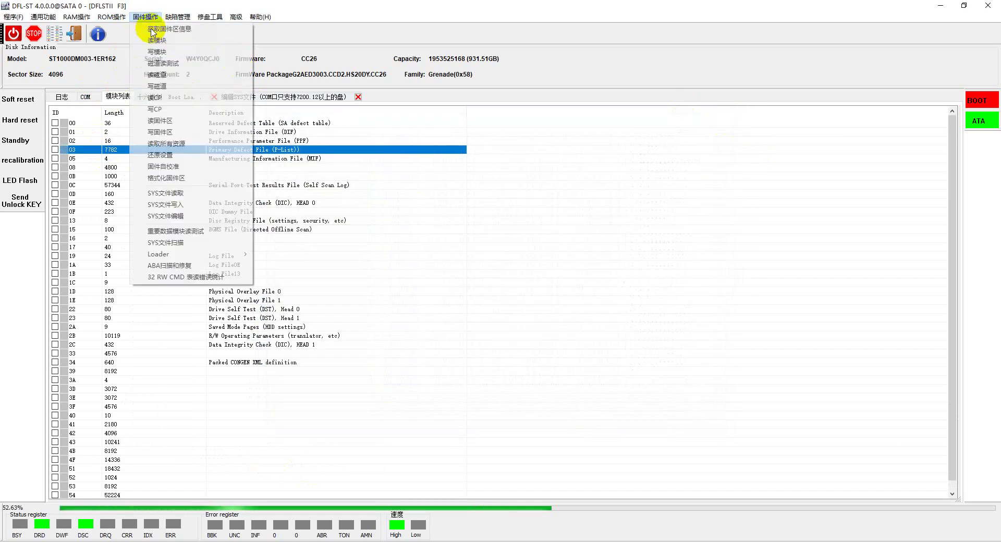
left_click(166, 54)
right_click(392, 247)
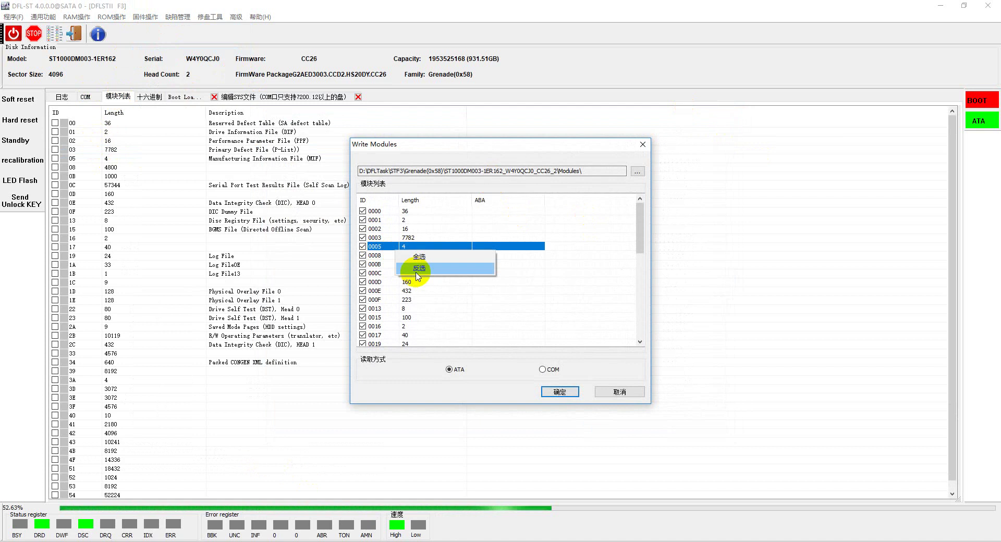
left_click(417, 268)
left_click(362, 238)
left_click(558, 391)
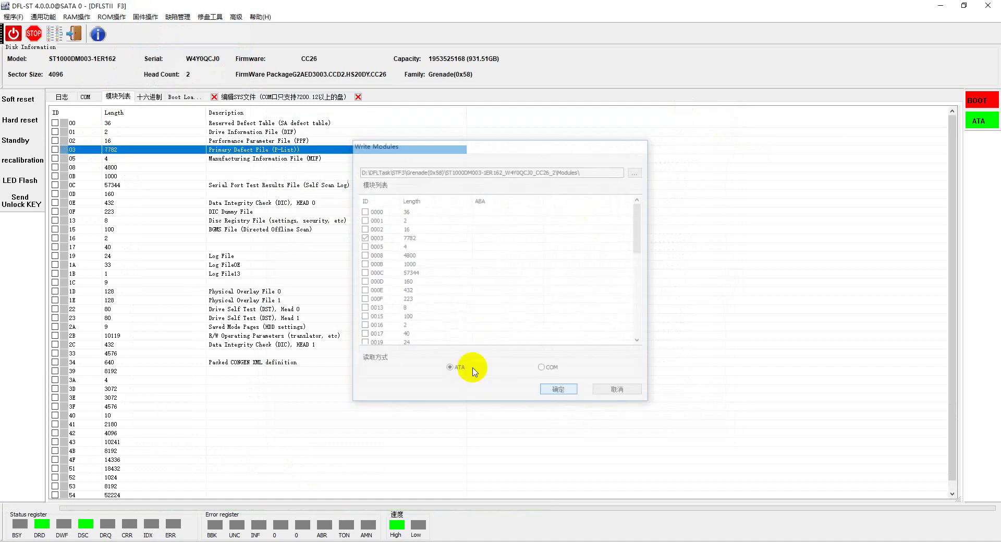
Step: Check the log for the 0003 write result and inspect the rewritten module 03 in the module editor
left_click(61, 96)
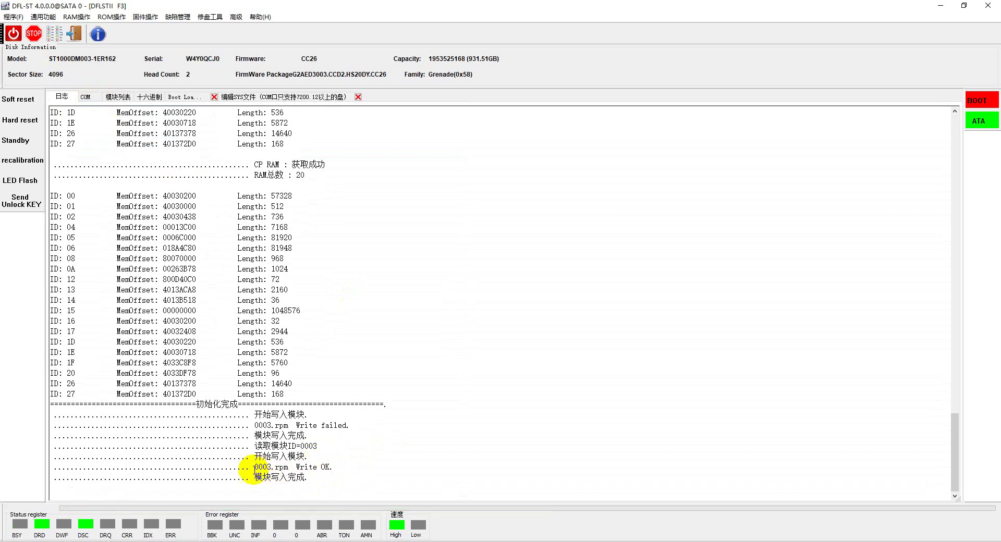
left_click_drag(254, 467, 334, 467)
left_click(318, 476)
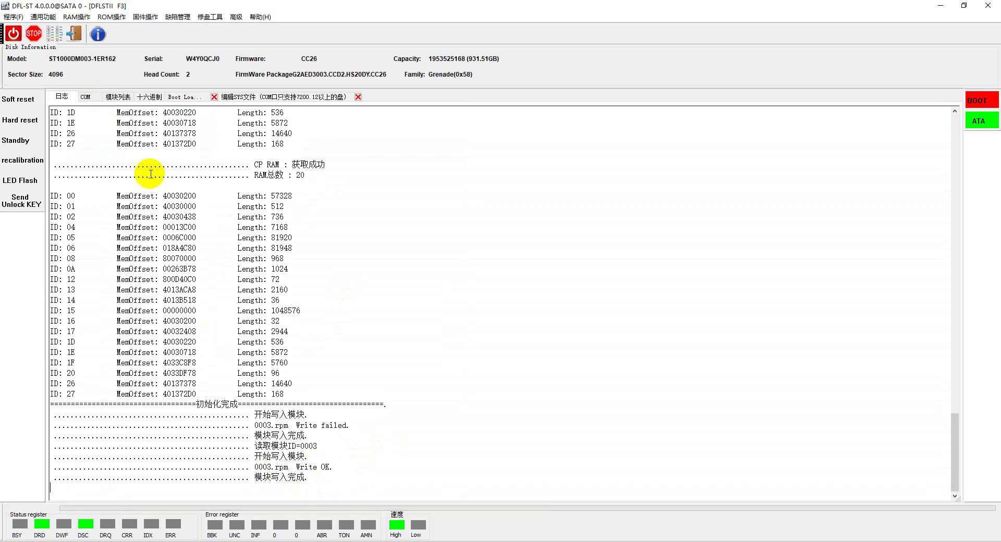
left_click(115, 98)
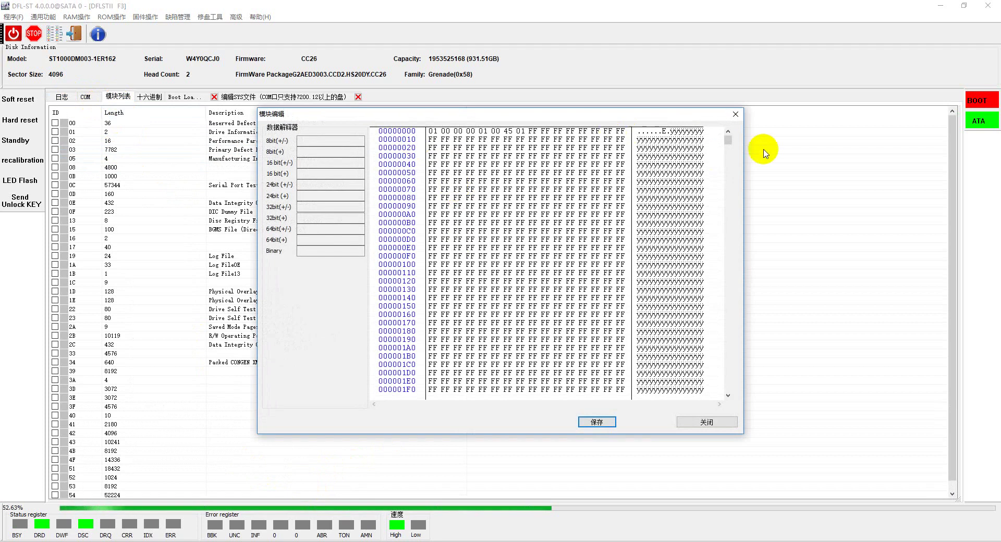
left_click(736, 114)
Step: Enter ASCII diagnostic mode and format the user area over COM with Process Primary and Grown Defect Lists enabled, using m0,6,3,0,0,0,0,22
left_click(84, 97)
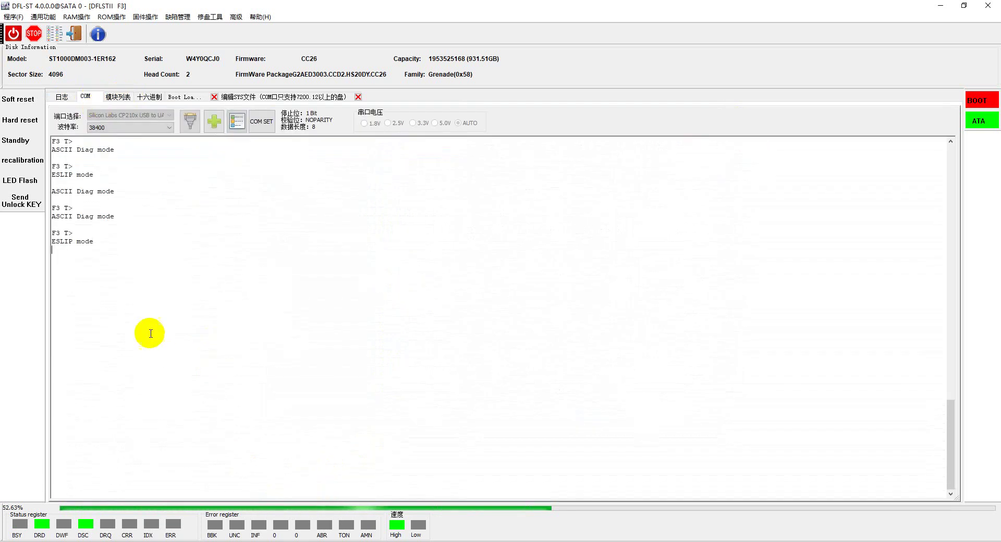
key("ctrl+z")
left_click(178, 17)
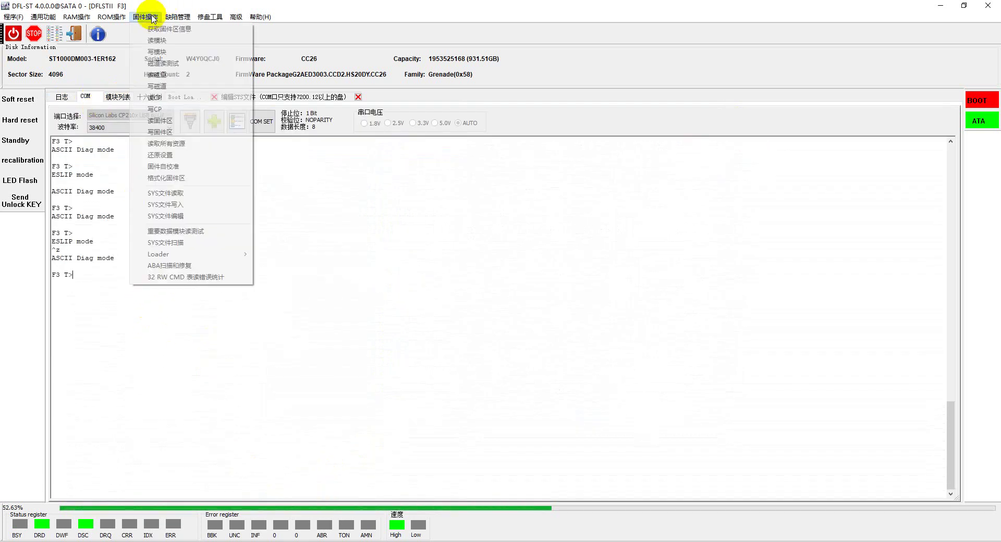
left_click(188, 41)
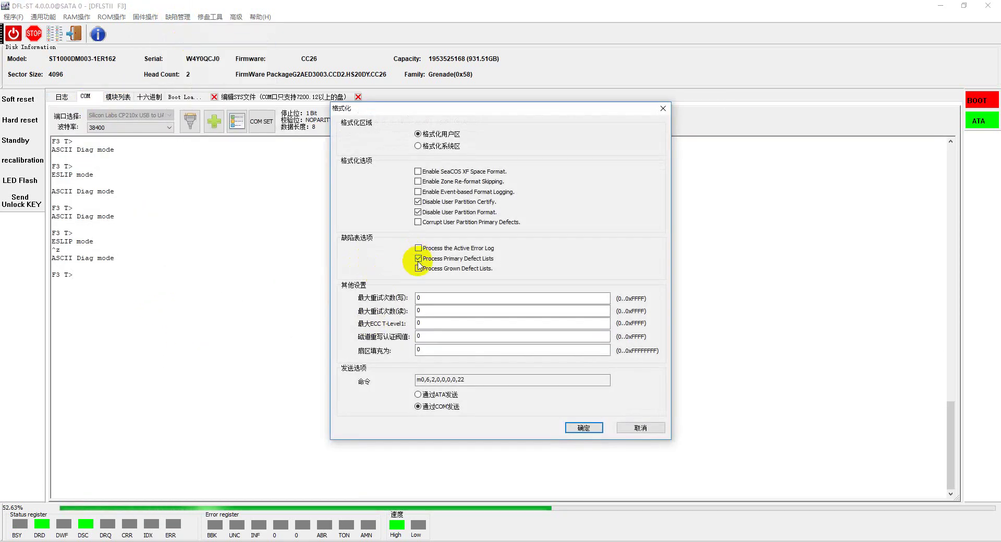
key("alt+Tab")
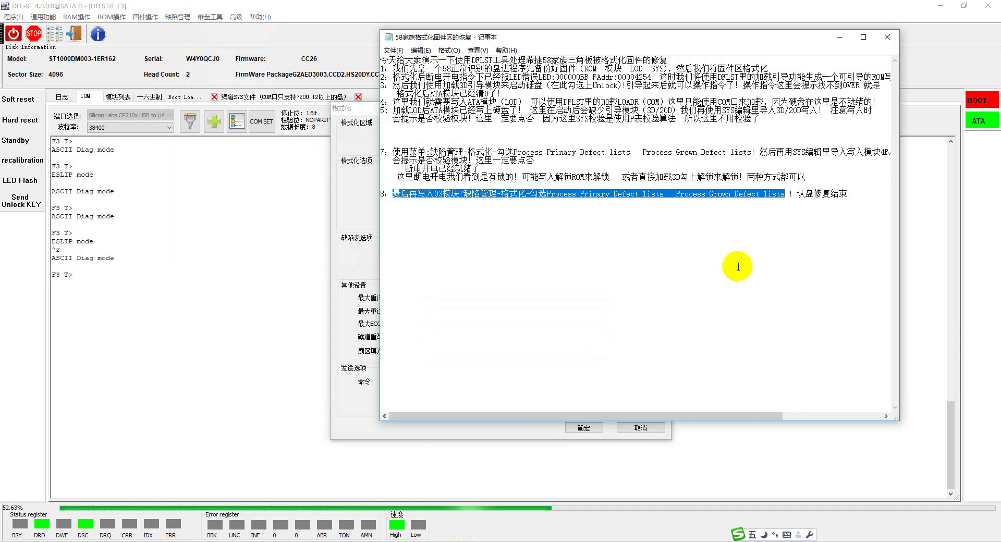
left_click_drag(555, 37, 665, 31)
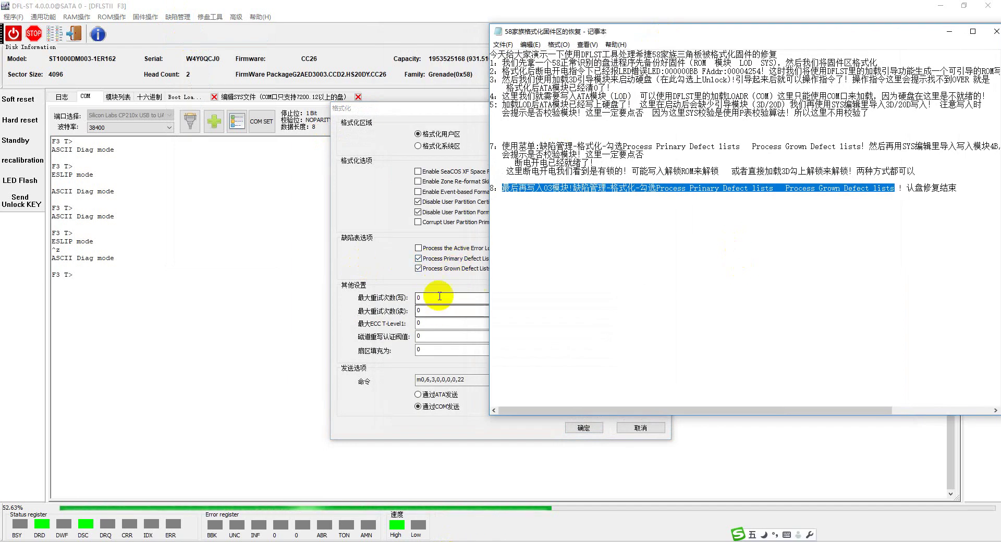
left_click(451, 280)
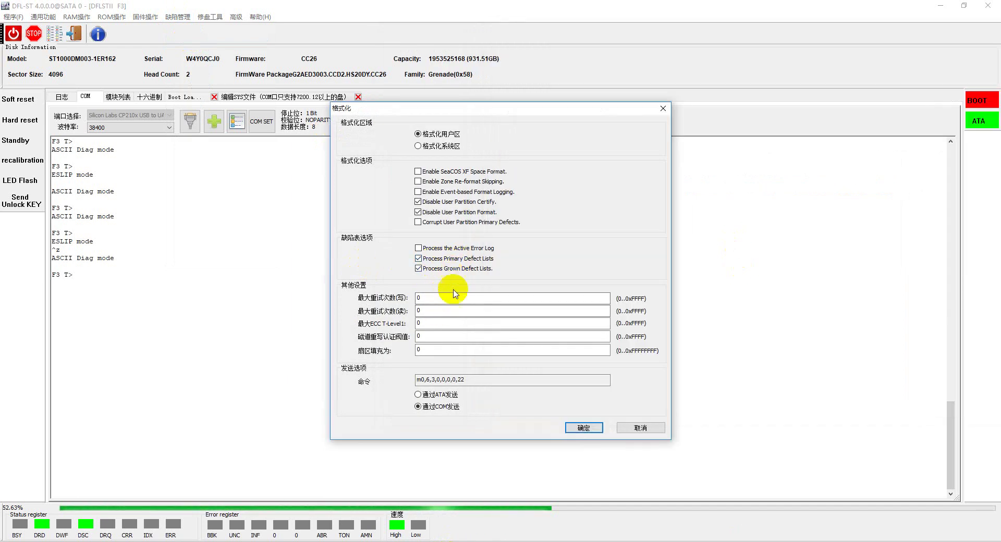
left_click(579, 427)
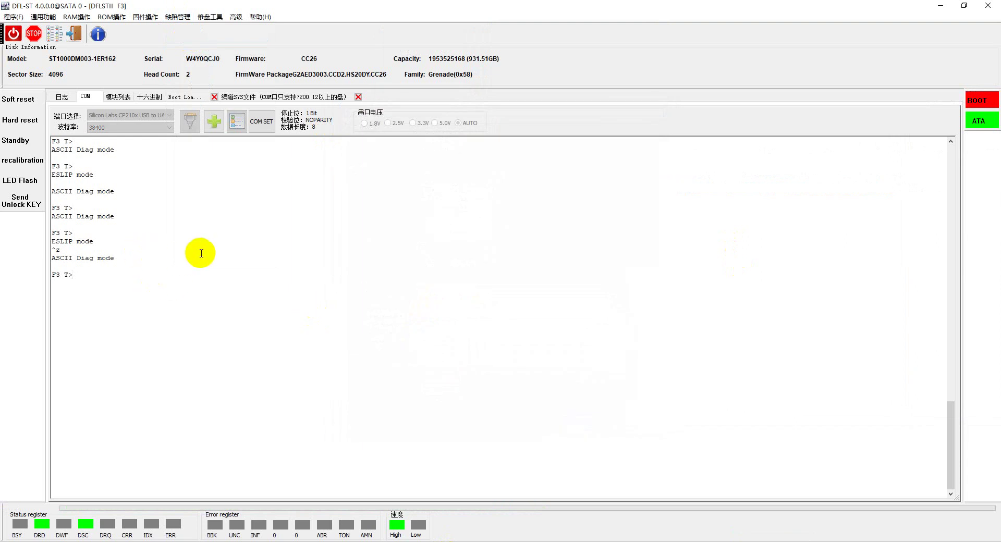
type("m0,6,3,0,0,0,0,22")
key("Return")
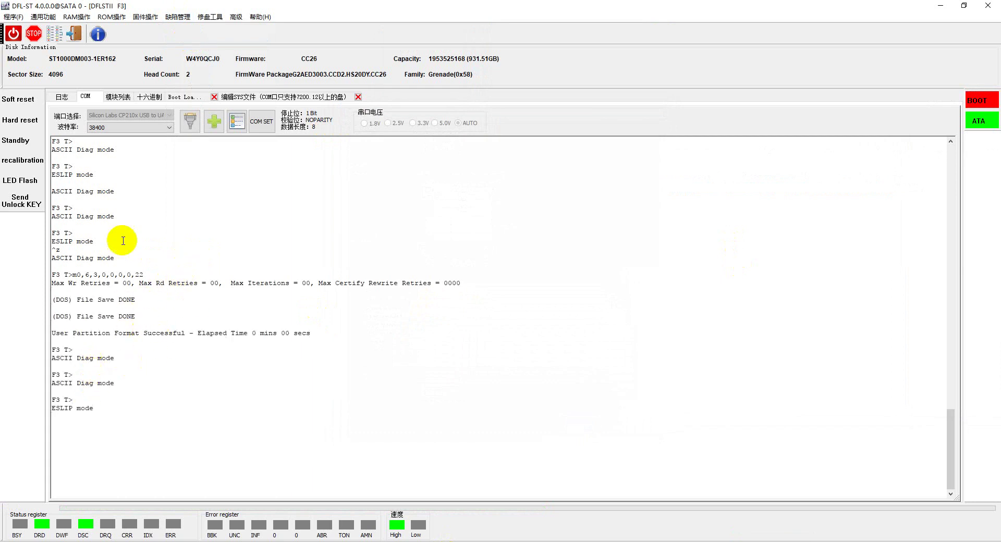
Step: Power-cycle the drive, check its identification in the SATA0 disk window, and return to the Seagate firmware tool
left_click(13, 34)
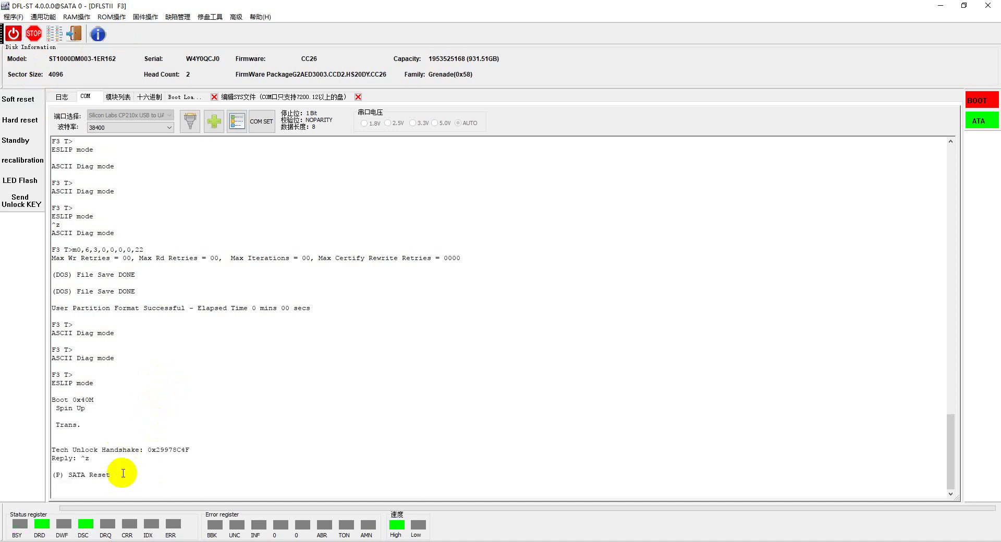
left_click(54, 37)
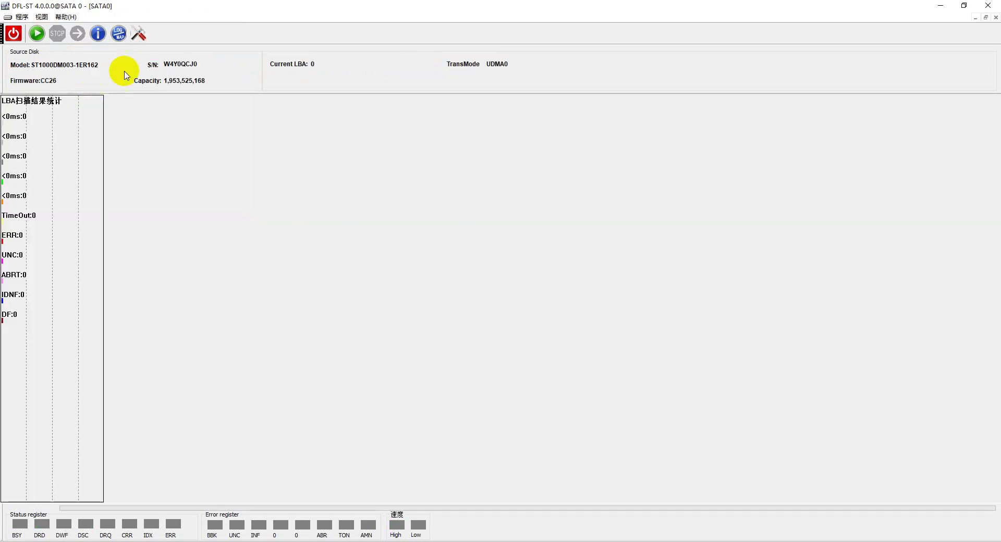
left_click(996, 17)
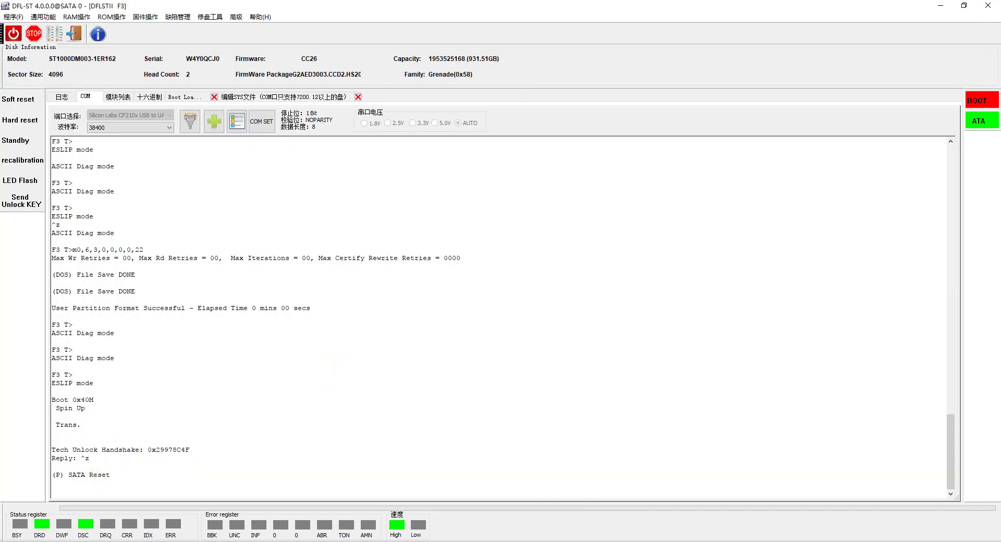
Step: Switch to the Notepad notes, add the closing line "谢谢大家。。。。。。。。。。。" below step 8, and return to DFL-ST
key("alt+Tab")
left_click_drag(910, 189, 967, 206)
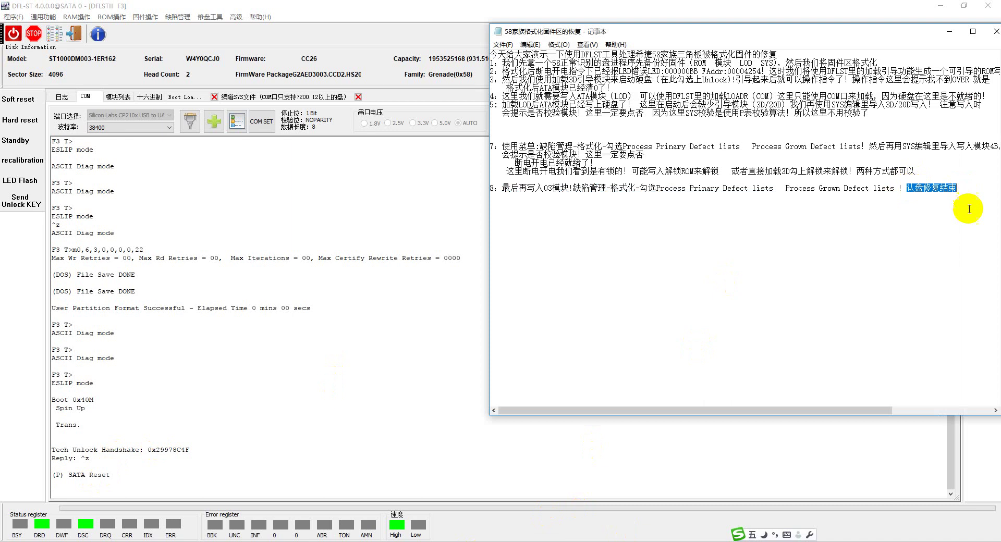
left_click(972, 192)
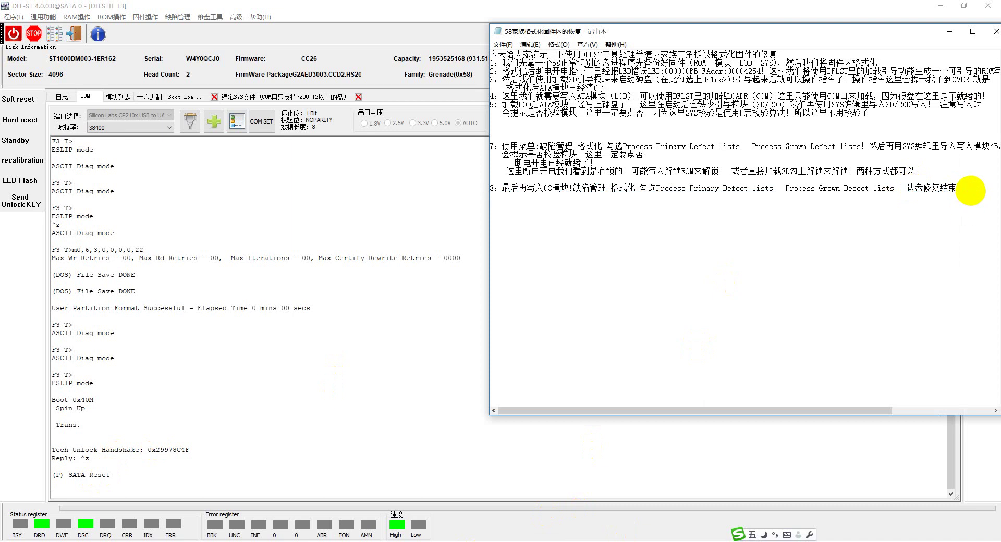
type("谢谢大家。。。。。。。。。。。")
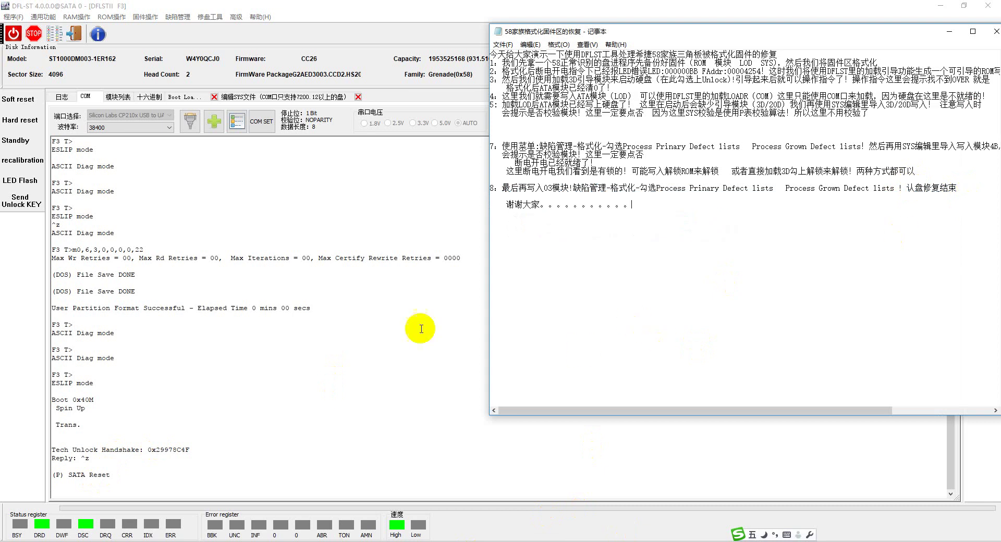
left_click(376, 295)
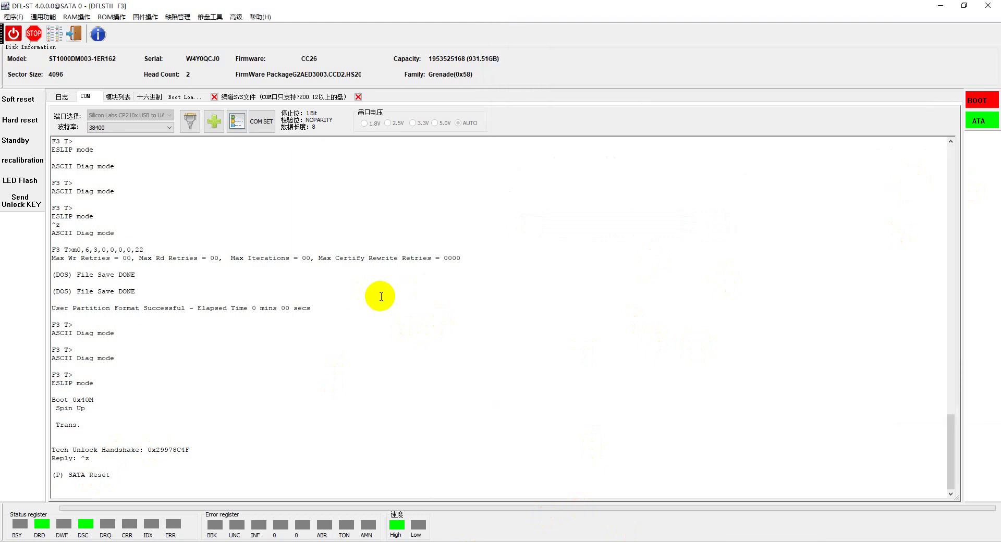